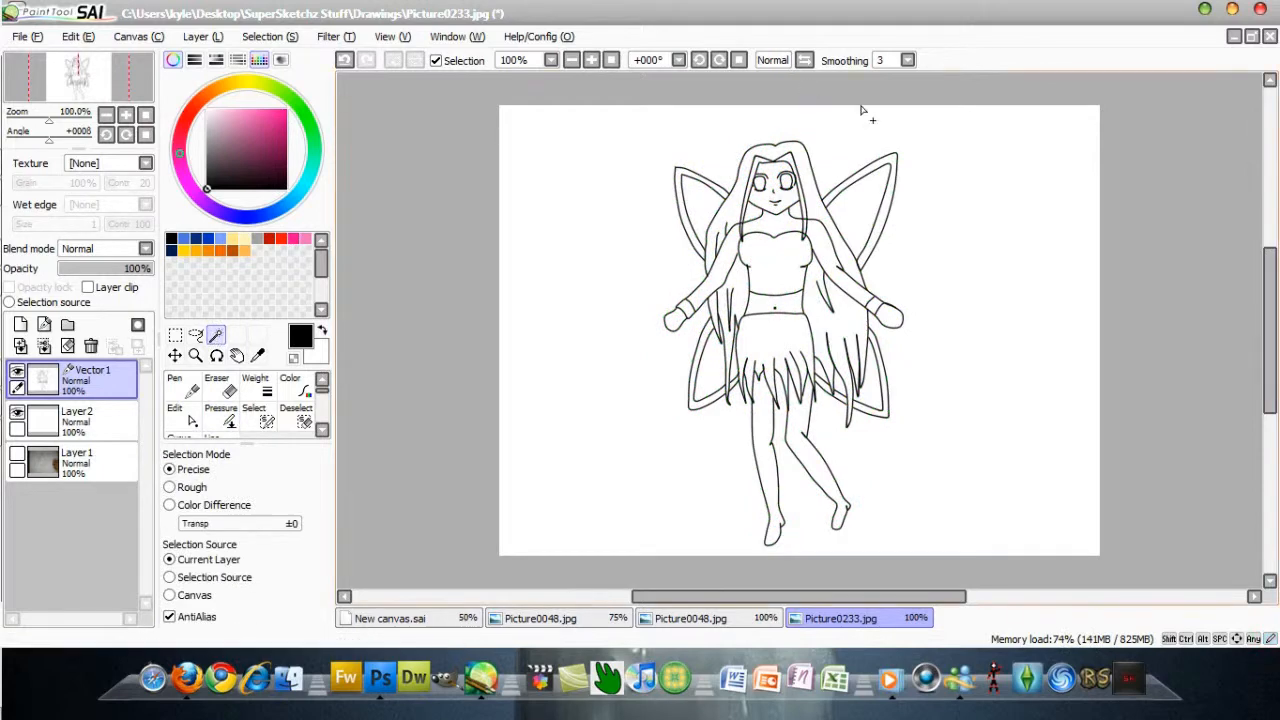
- Select the fairy's face, neck, both arms and both hands on the Vector1 line art with the Magic Wand
{"action": "left_click", "coordinate": [785, 202]}
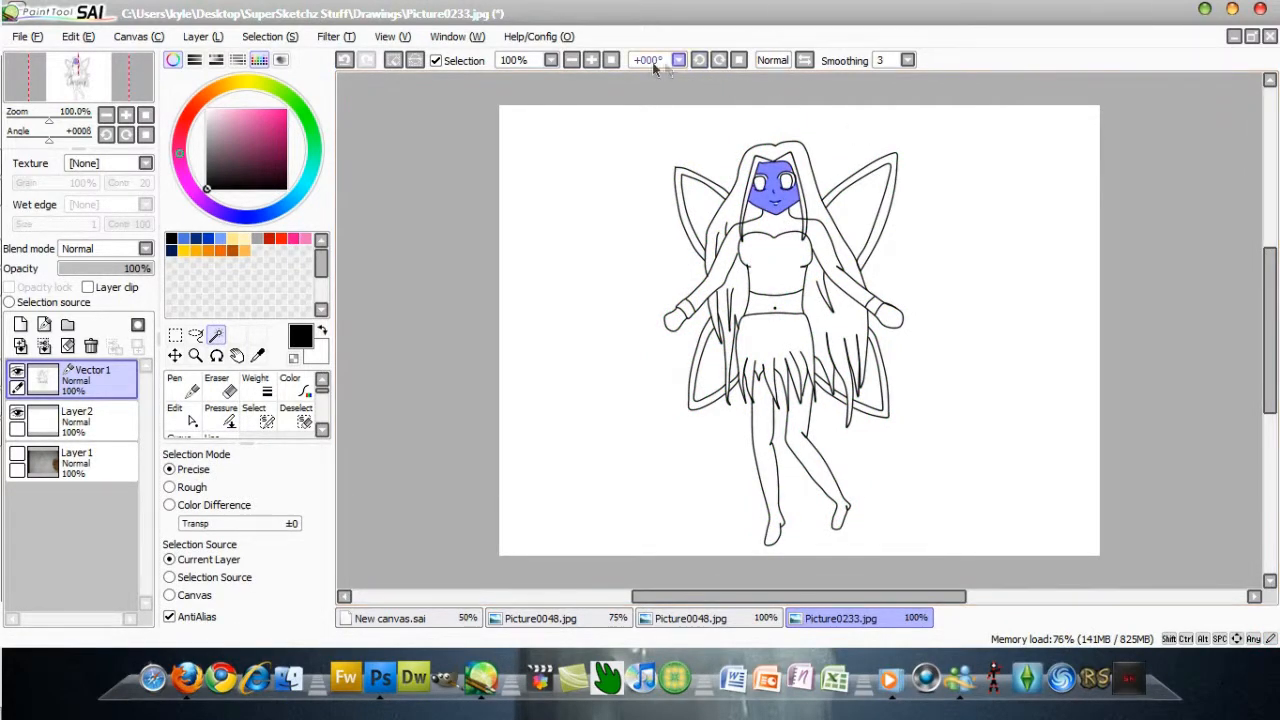
{"action": "left_click", "coordinate": [591, 60]}
{"action": "left_click_drag", "start_coordinate": [1271, 292], "coordinate": [1271, 217]}
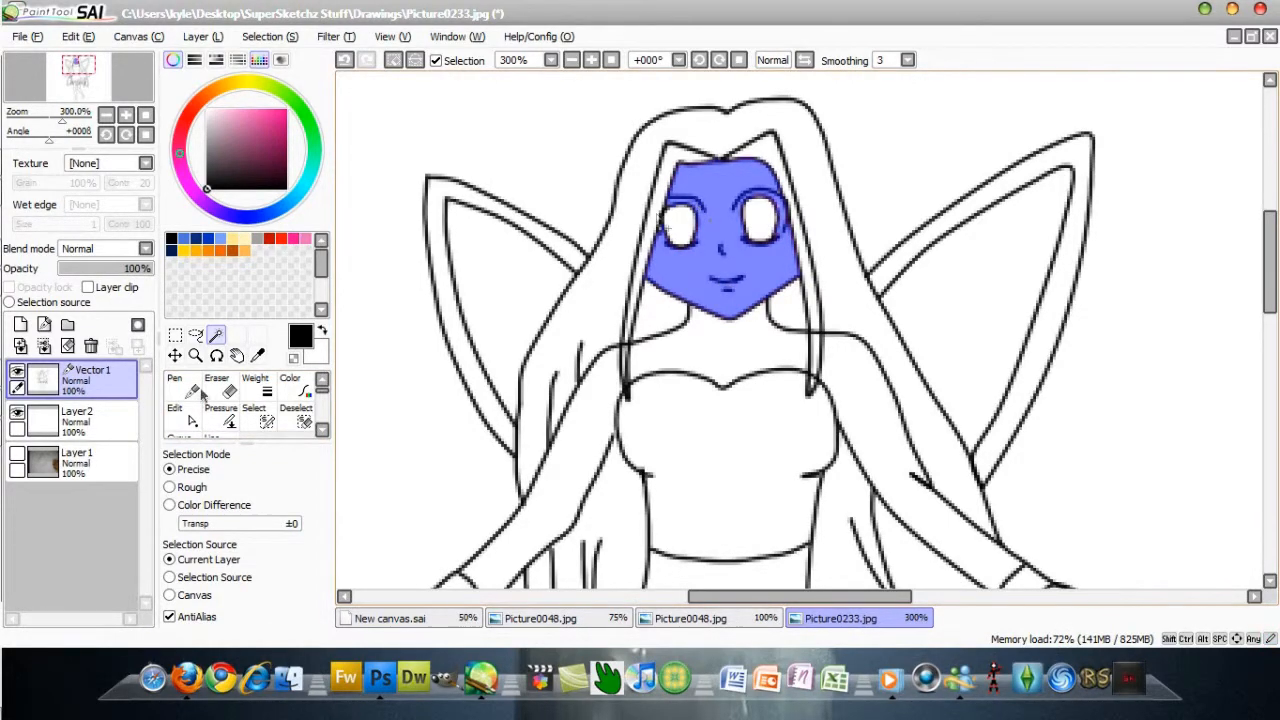
{"action": "left_click", "coordinate": [322, 430]}
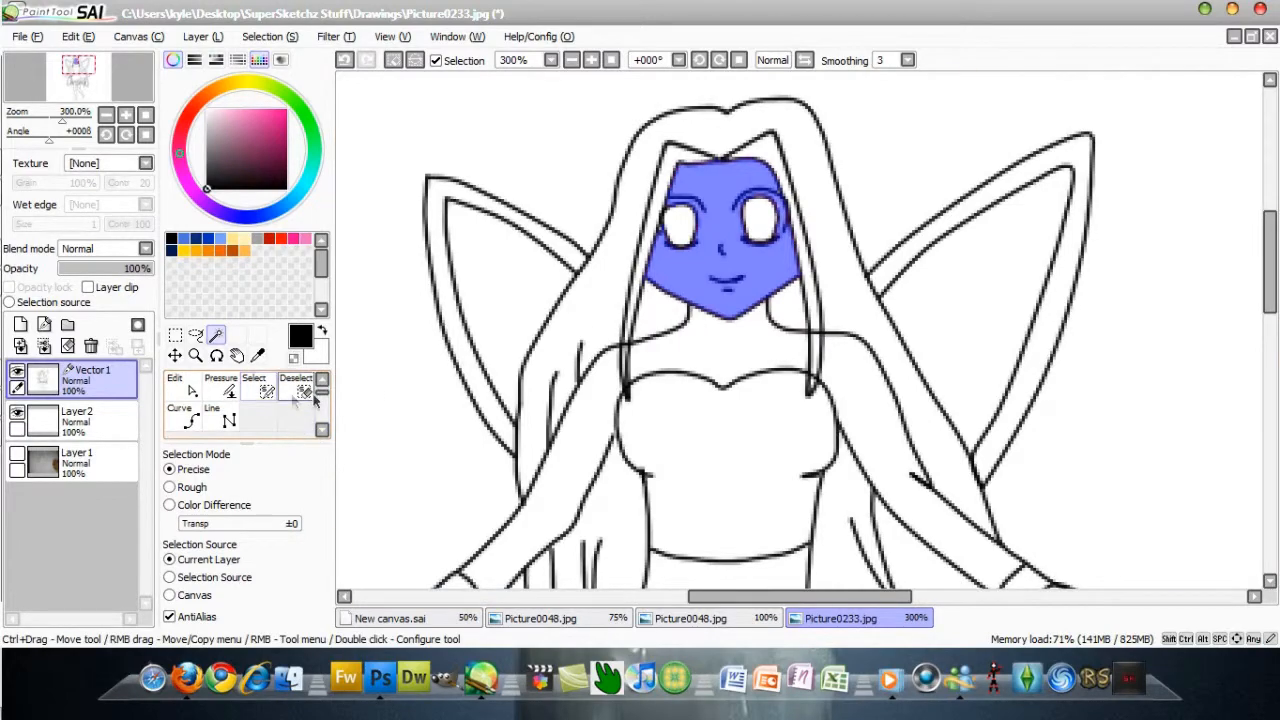
{"action": "left_click_drag", "start_coordinate": [1276, 258], "coordinate": [1268, 286]}
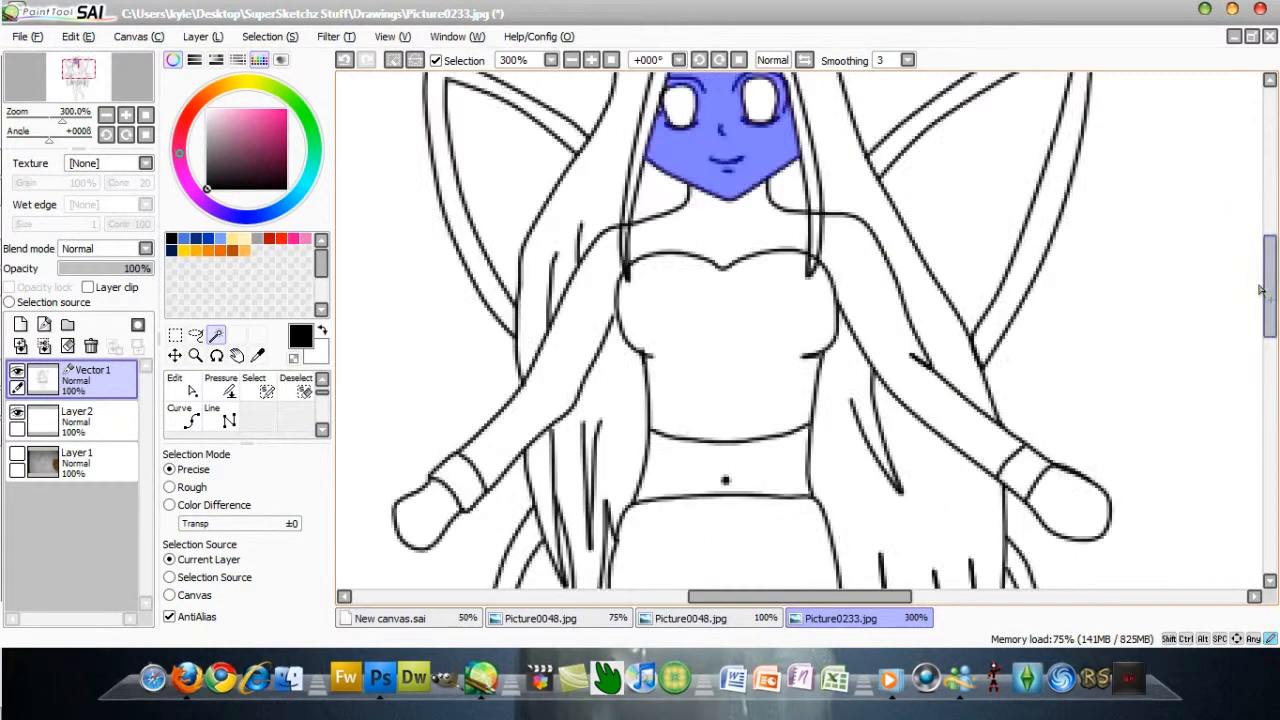
{"action": "left_click", "coordinate": [695, 231]}
{"action": "left_click", "coordinate": [598, 281]}
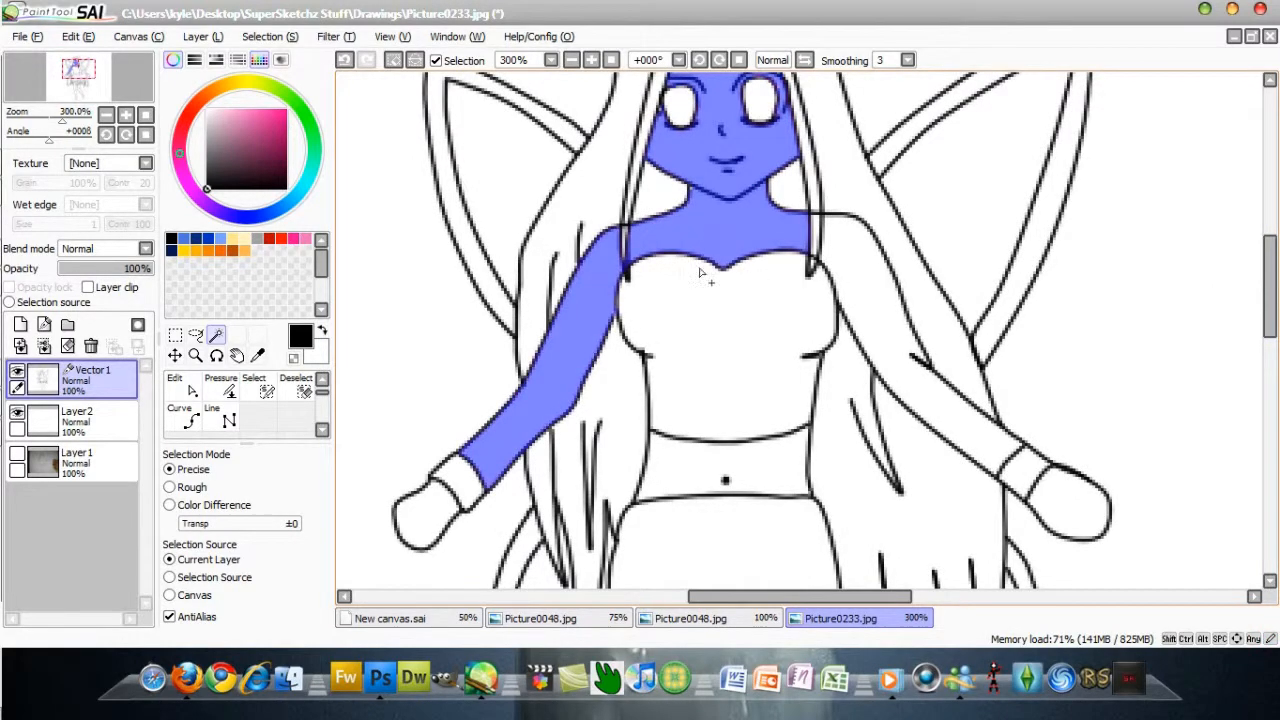
{"action": "left_click", "coordinate": [850, 287]}
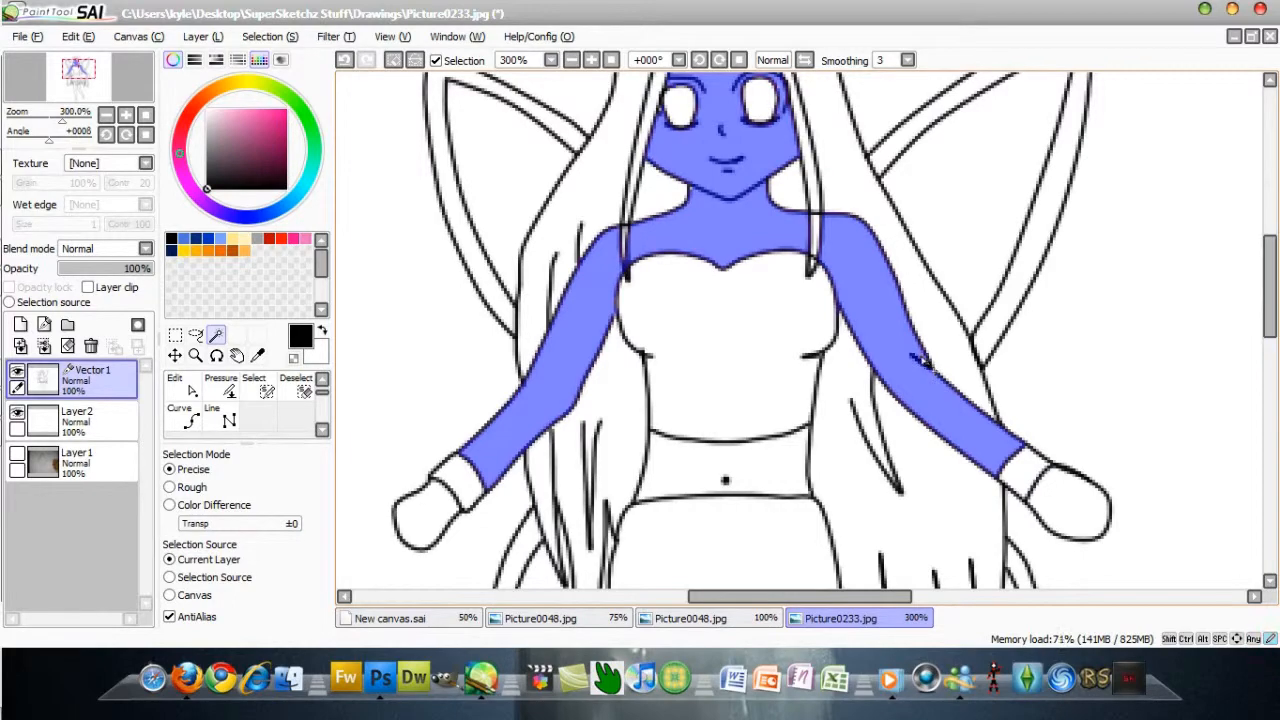
{"action": "left_click", "coordinate": [1052, 500]}
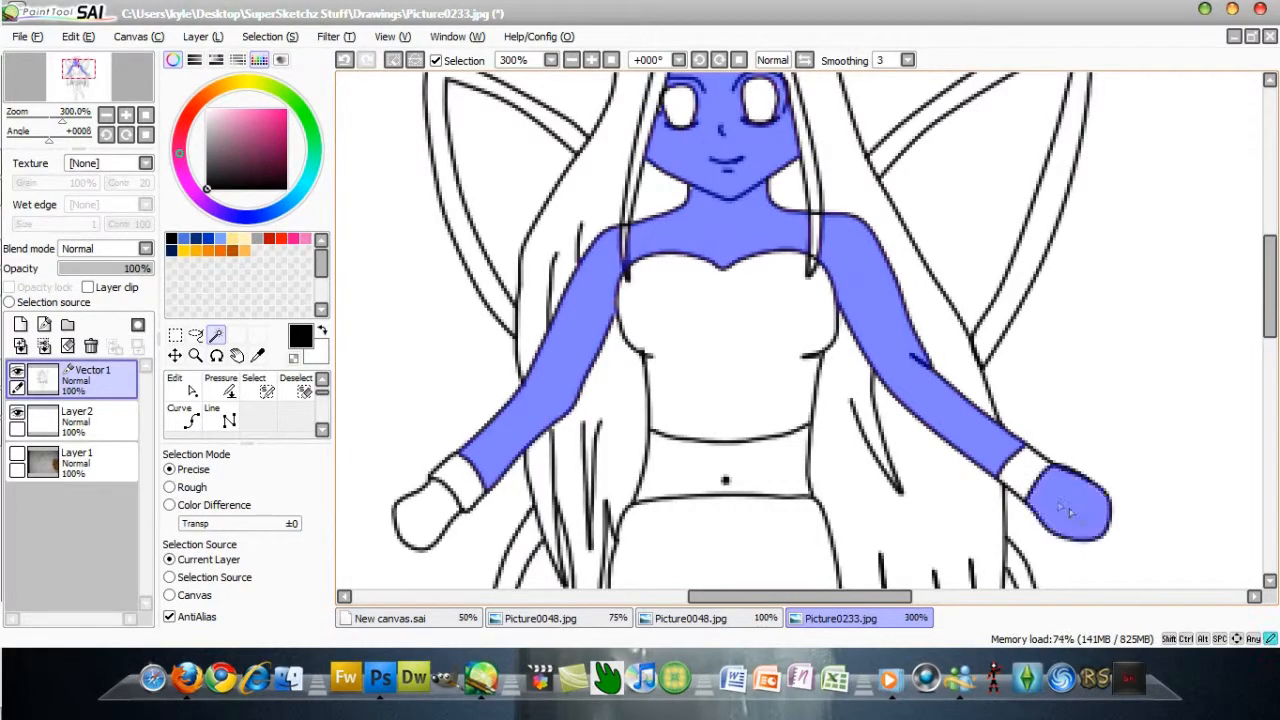
{"action": "left_click", "coordinate": [427, 500]}
- Add the fairy's bare midriff and both legs to the skin selection
{"action": "left_click_drag", "start_coordinate": [1268, 271], "coordinate": [1268, 407]}
{"action": "left_click", "coordinate": [783, 177]}
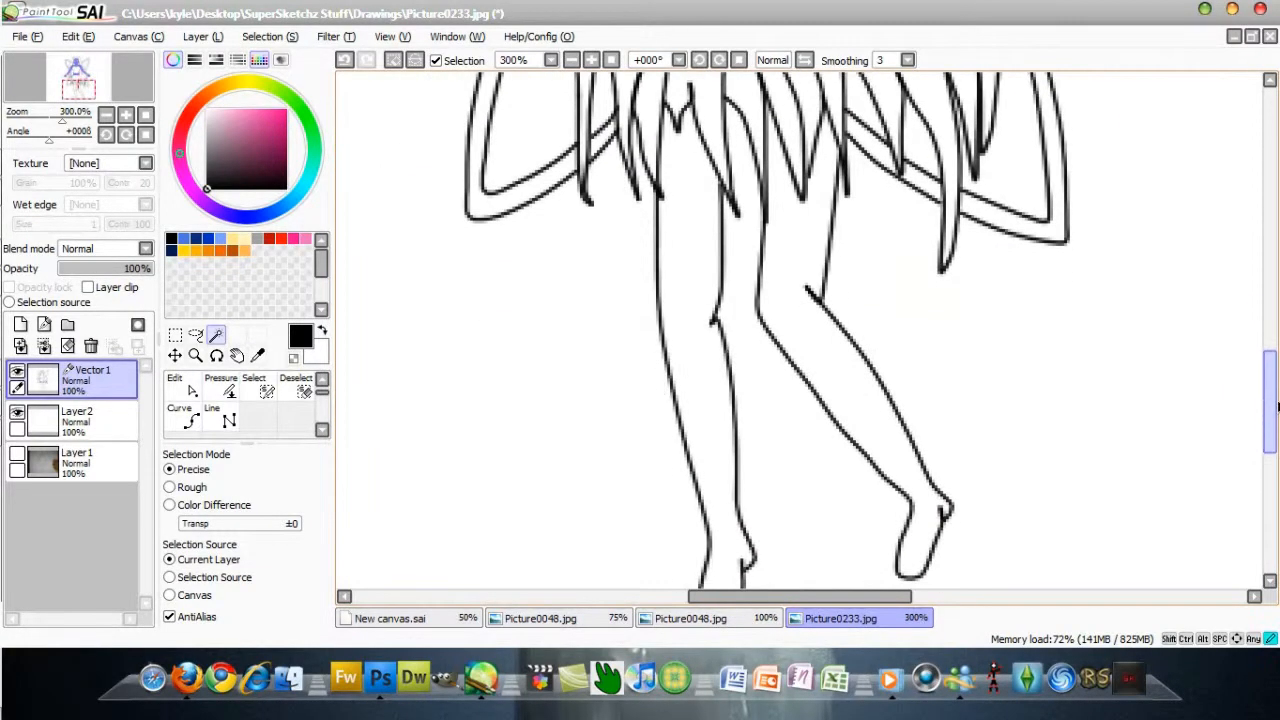
{"action": "left_click", "coordinate": [712, 380]}
{"action": "left_click", "coordinate": [848, 372]}
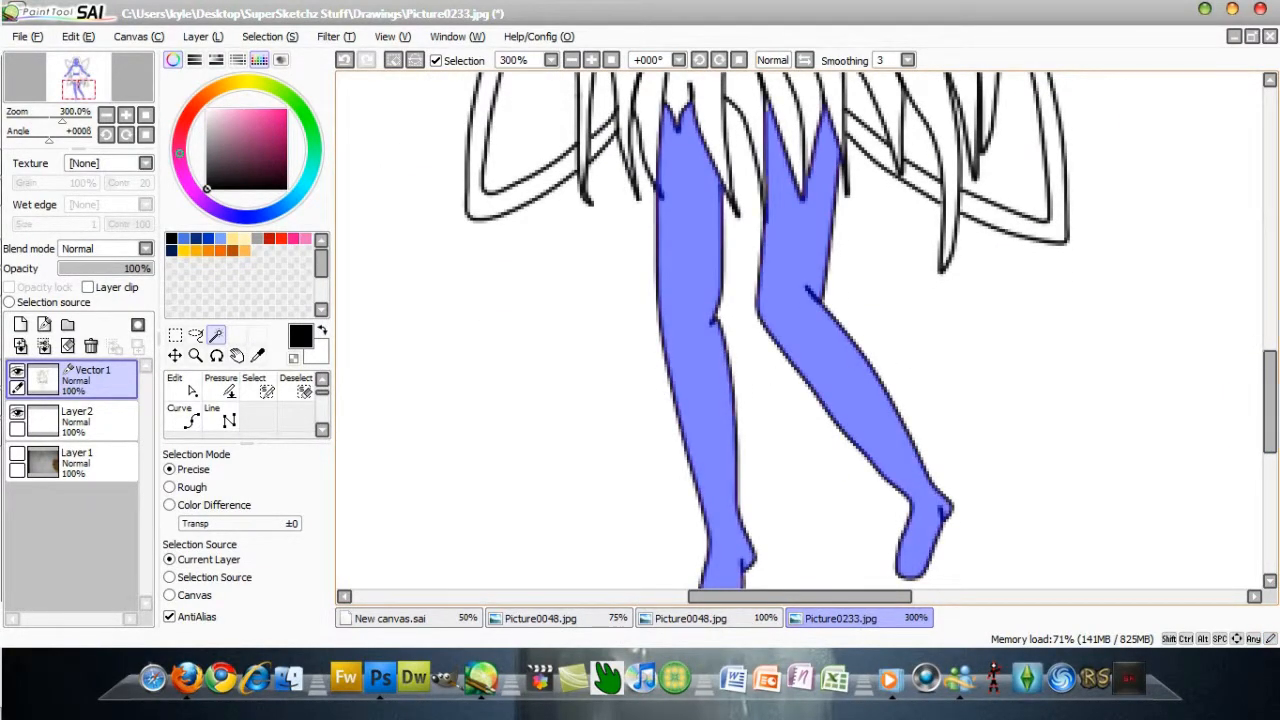
- Airbrush the selected face, arms and torso skin light orange on Layer2 with a brush size of 230
{"action": "left_click_drag", "start_coordinate": [1270, 400], "coordinate": [1275, 280]}
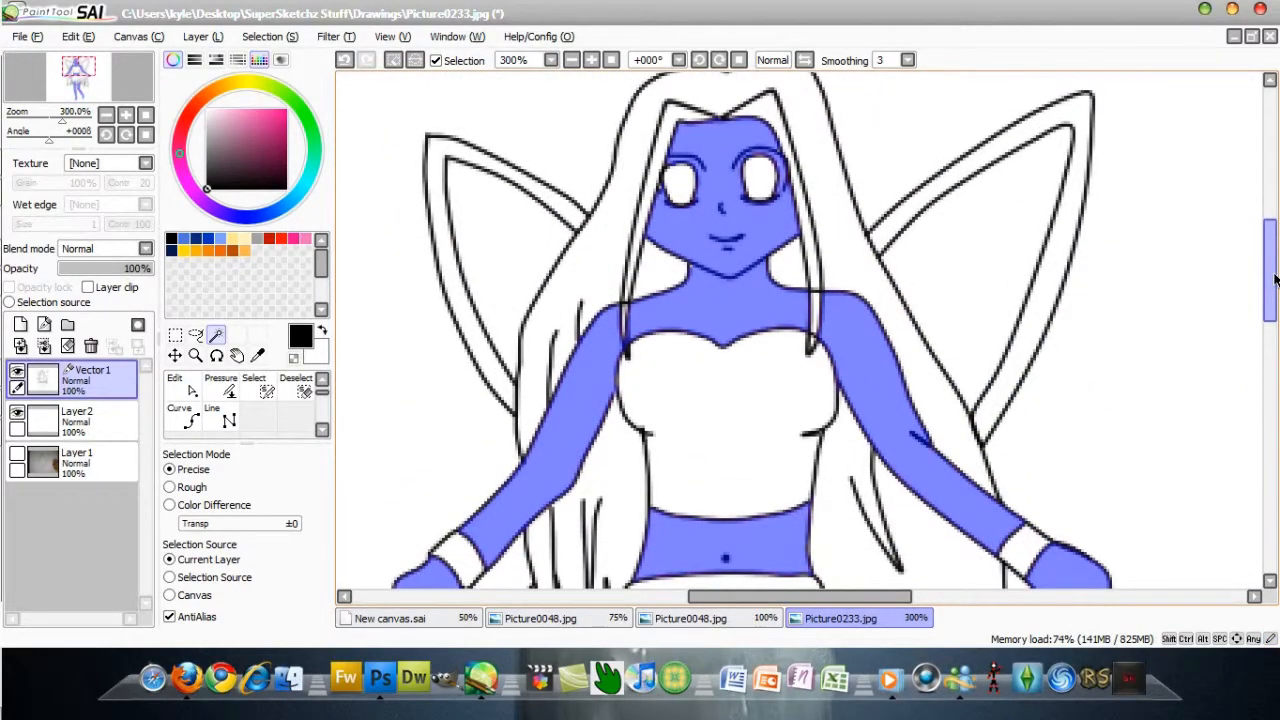
{"action": "left_click", "coordinate": [78, 420]}
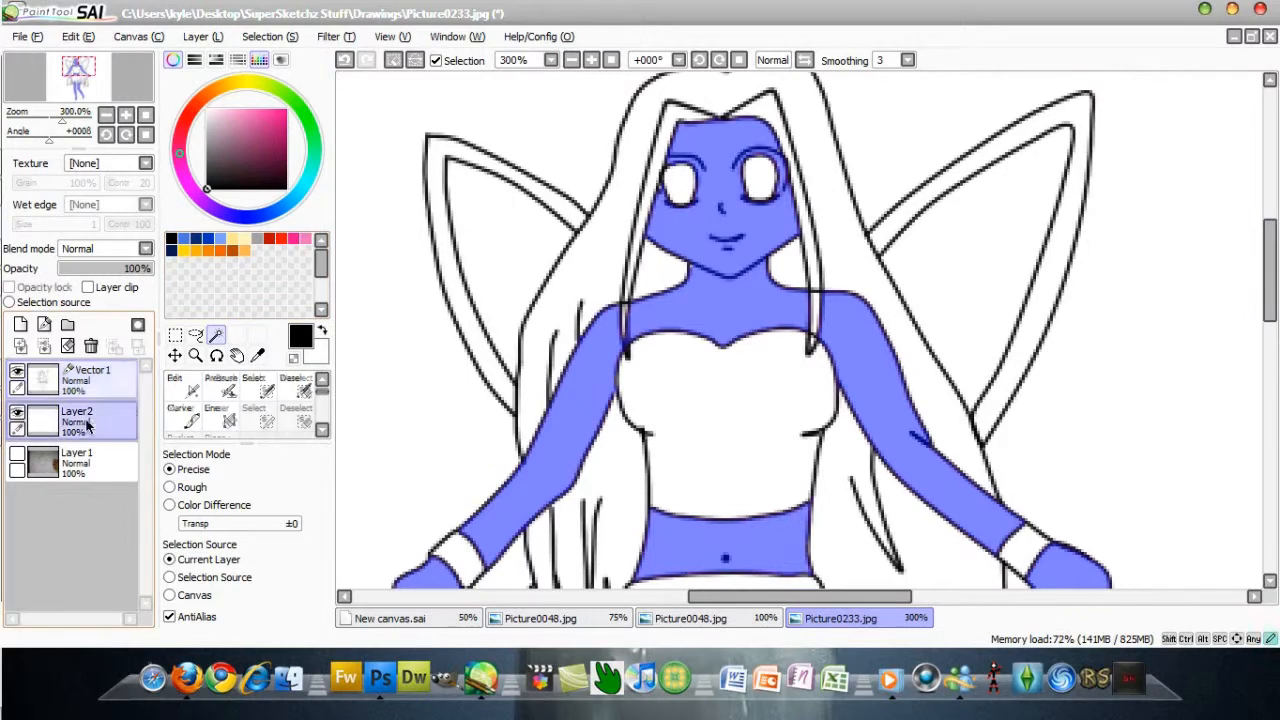
{"action": "left_click", "coordinate": [221, 386]}
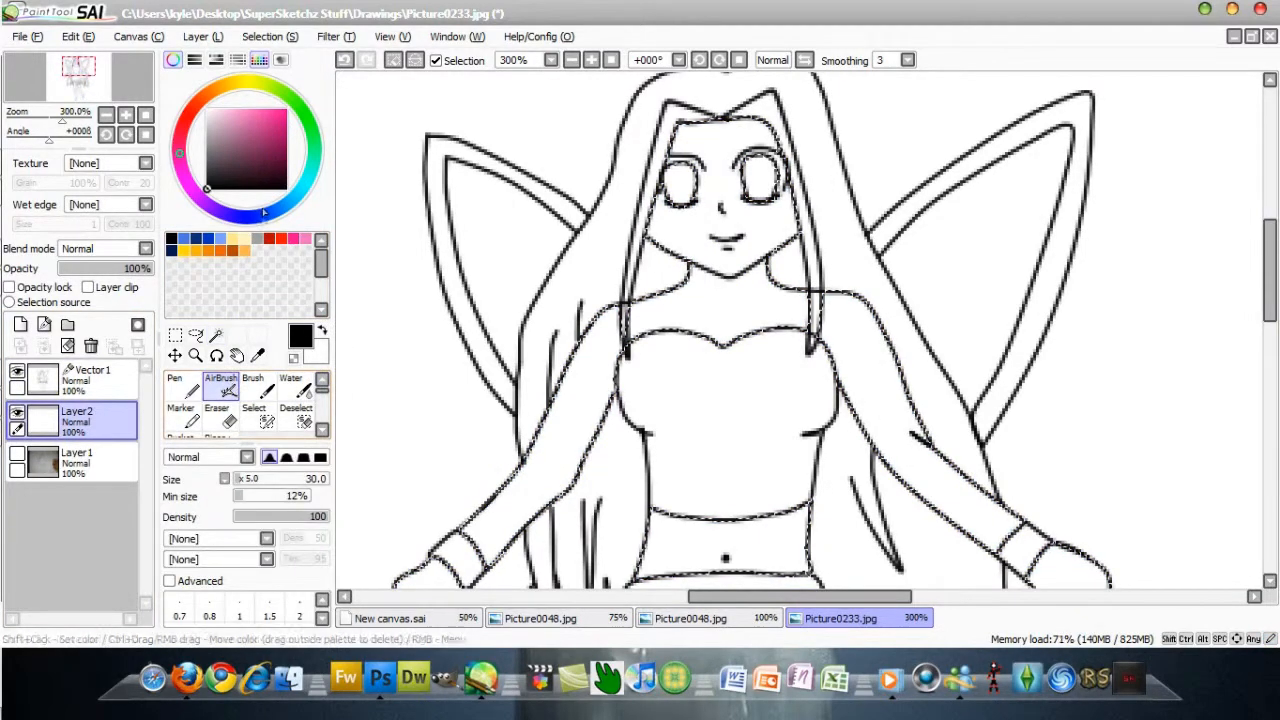
{"action": "left_click", "coordinate": [241, 250]}
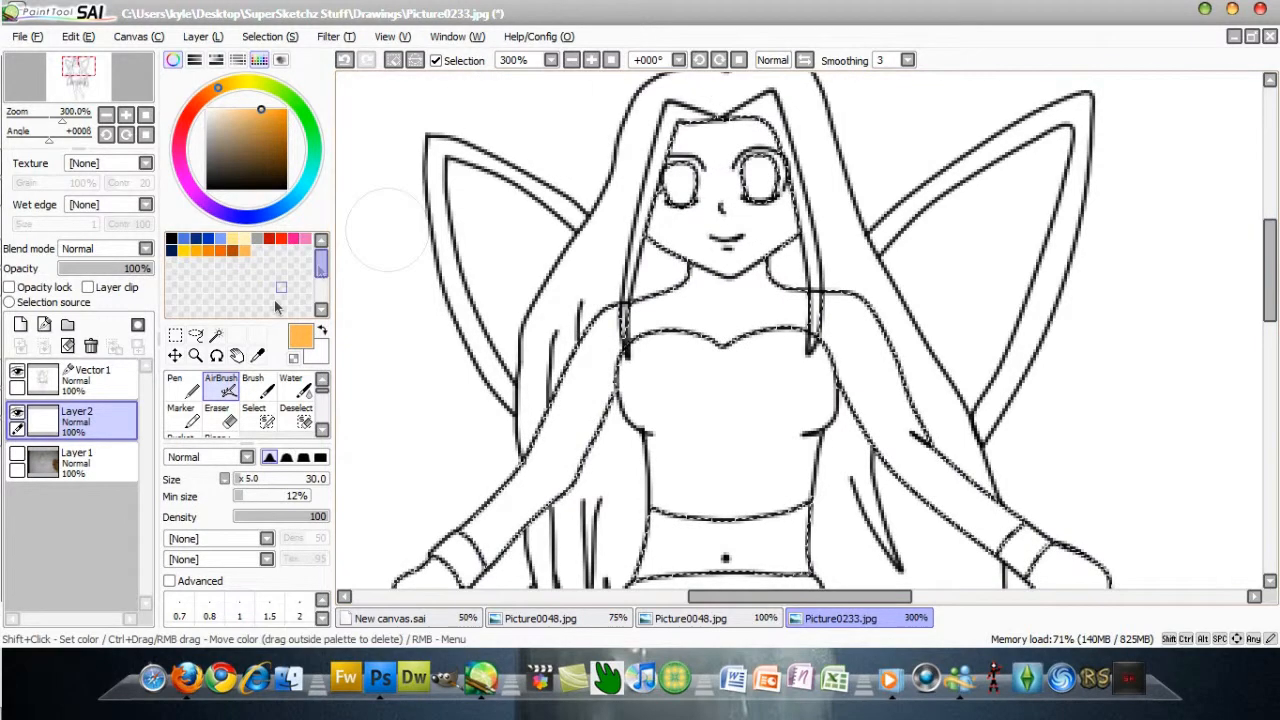
{"action": "left_click_drag", "start_coordinate": [271, 478], "coordinate": [278, 476]}
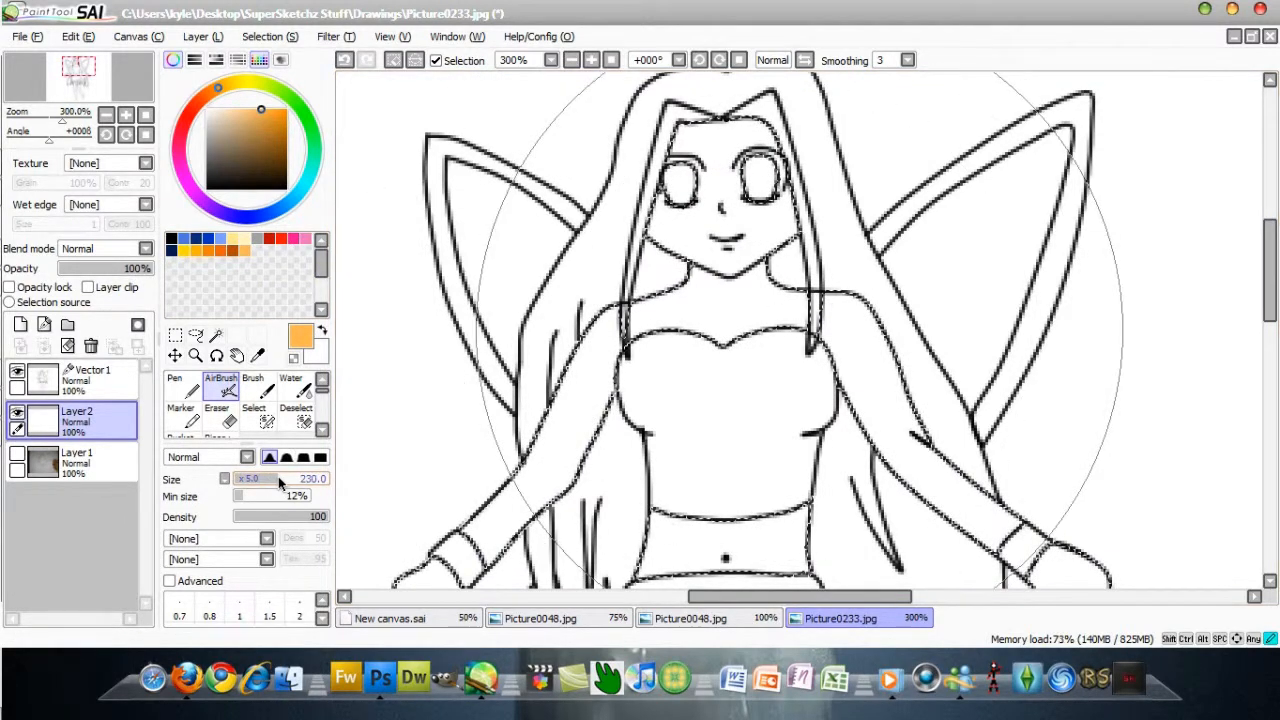
{"action": "mouse_move", "coordinate": [711, 330]}
{"action": "left_mouse_down"}
{"action": "mouse_move", "coordinate": [827, 330]}
{"action": "mouse_move", "coordinate": [740, 310]}
{"action": "mouse_move", "coordinate": [760, 380]}
{"action": "mouse_move", "coordinate": [850, 430]}
{"action": "mouse_move", "coordinate": [1080, 480]}
{"action": "mouse_move", "coordinate": [1050, 515]}
{"action": "left_mouse_up"}
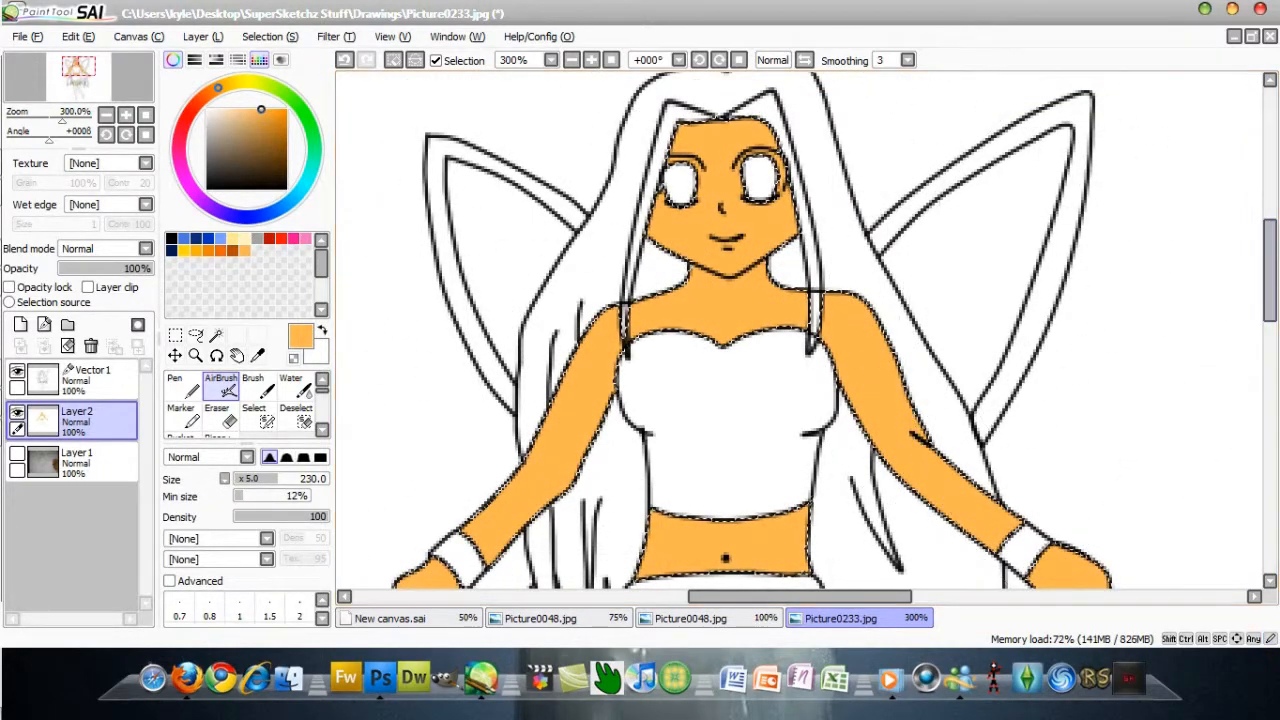
- Airbrush the selected legs and feet with the same light orange skin colour
{"action": "left_click_drag", "start_coordinate": [1270, 287], "coordinate": [1270, 309]}
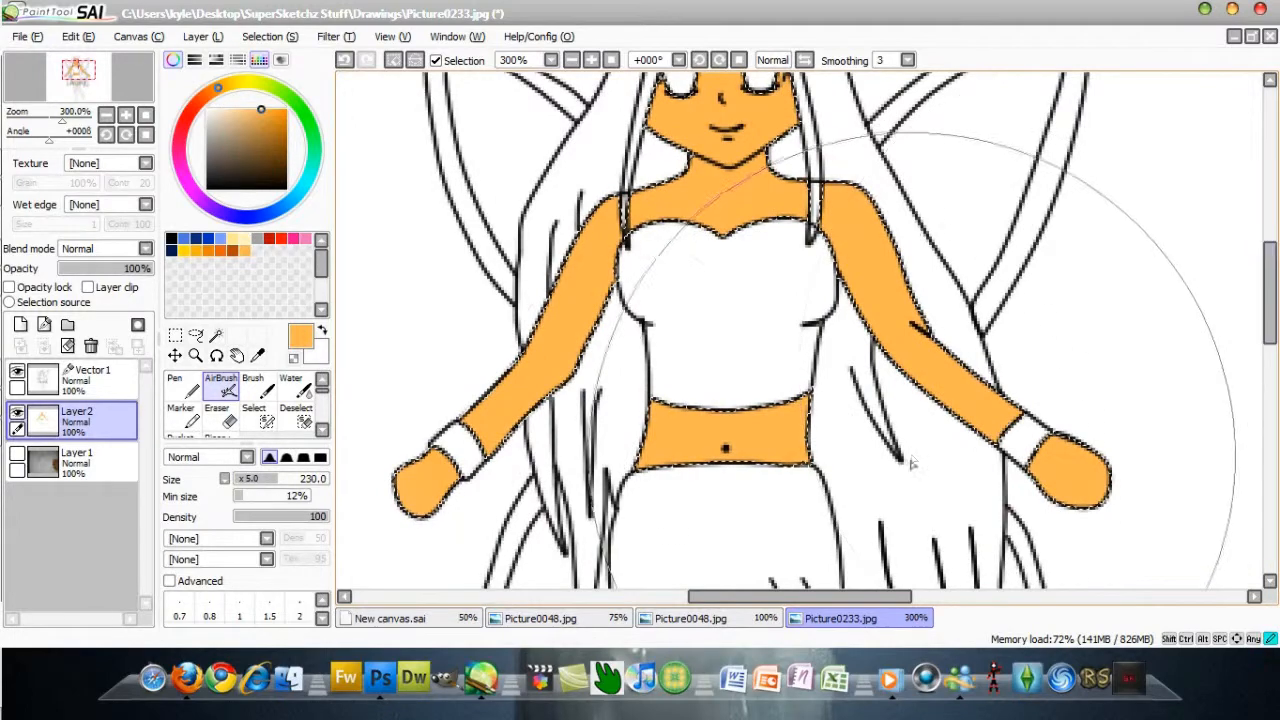
{"action": "left_click_drag", "start_coordinate": [1270, 312], "coordinate": [1270, 409]}
{"action": "left_click_drag", "start_coordinate": [735, 480], "coordinate": [1097, 440]}
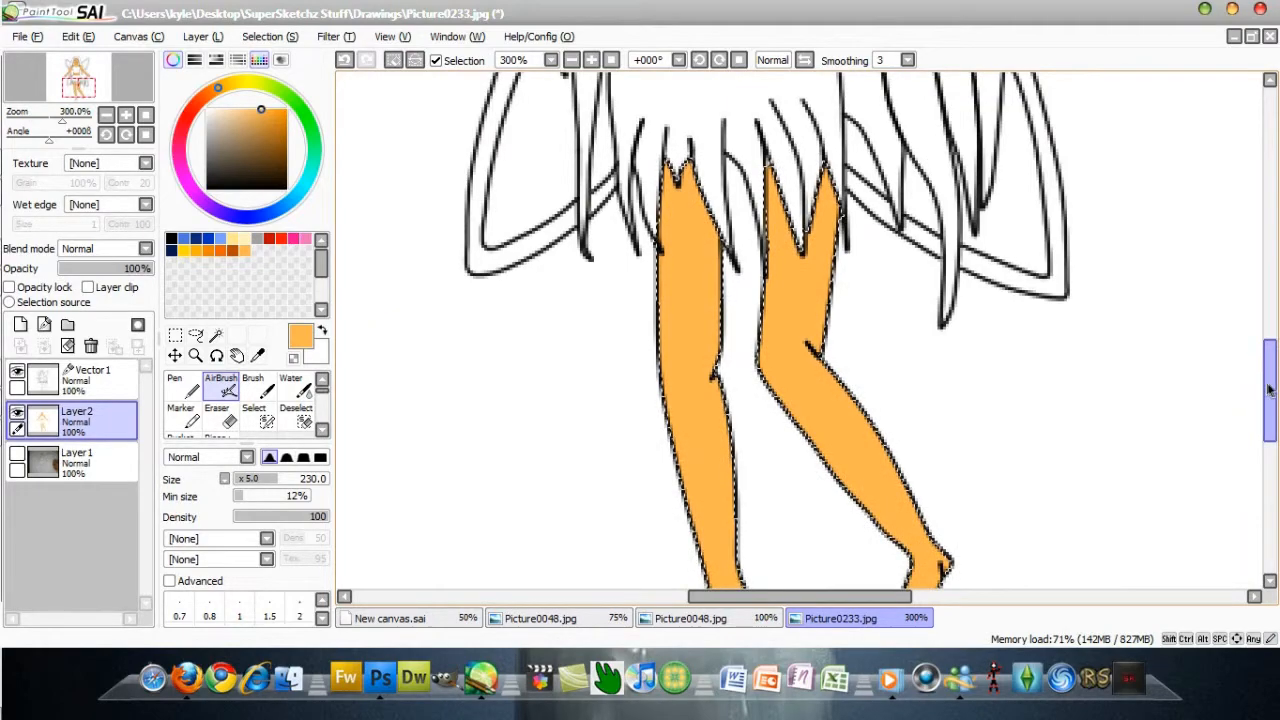
{"action": "left_click_drag", "start_coordinate": [1270, 370], "coordinate": [1270, 435]}
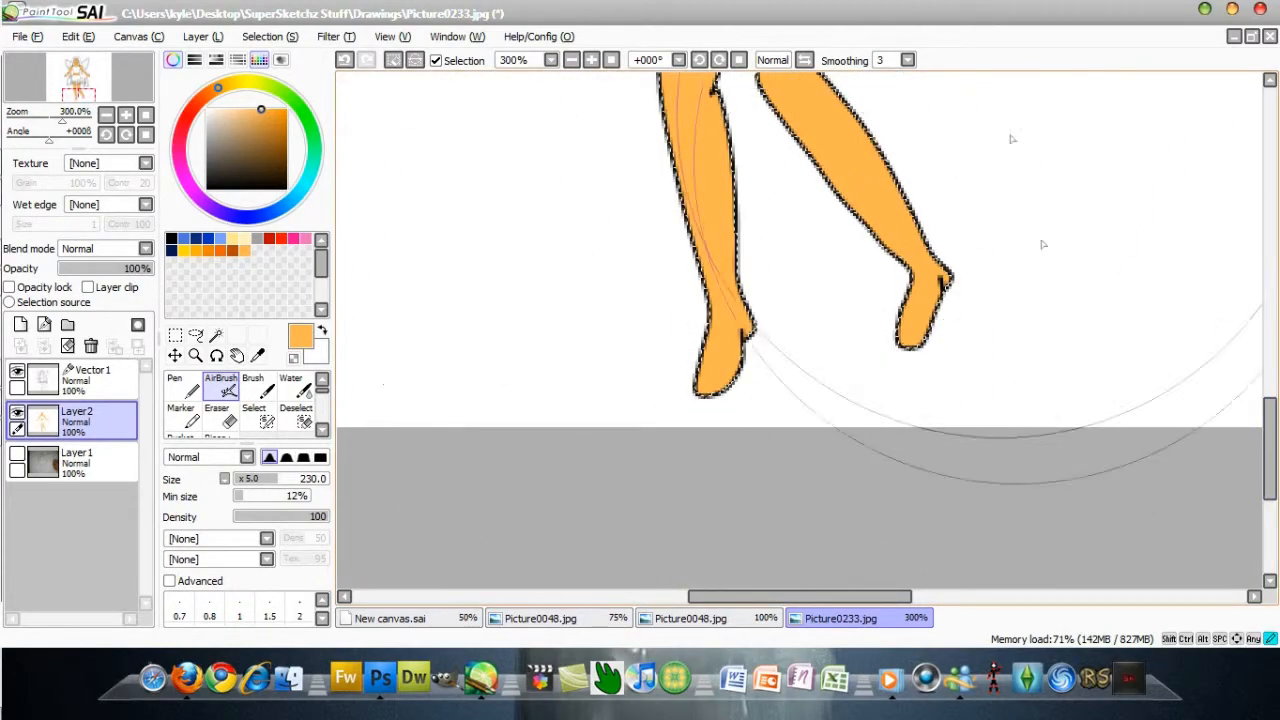
- Clear the skin selection and add a new layer above Layer2
{"action": "left_click_drag", "start_coordinate": [1270, 453], "coordinate": [1272, 272]}
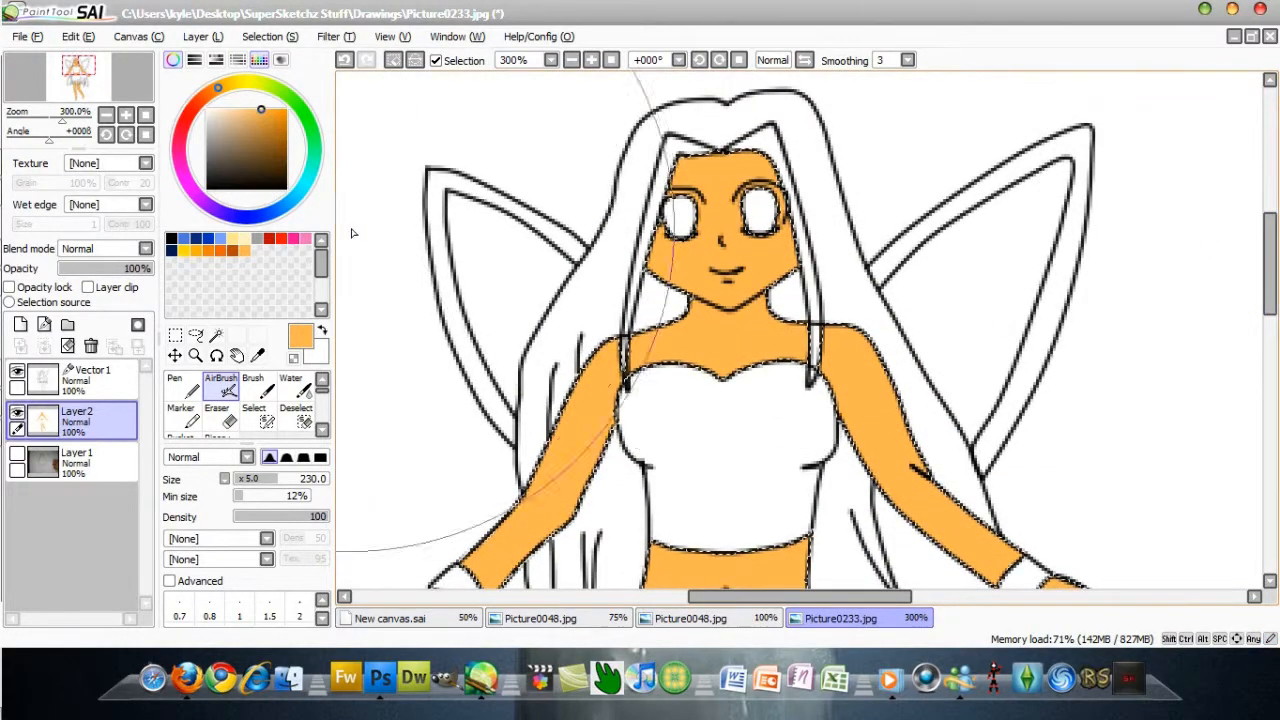
{"action": "left_click", "coordinate": [217, 337]}
{"action": "left_click", "coordinate": [269, 36]}
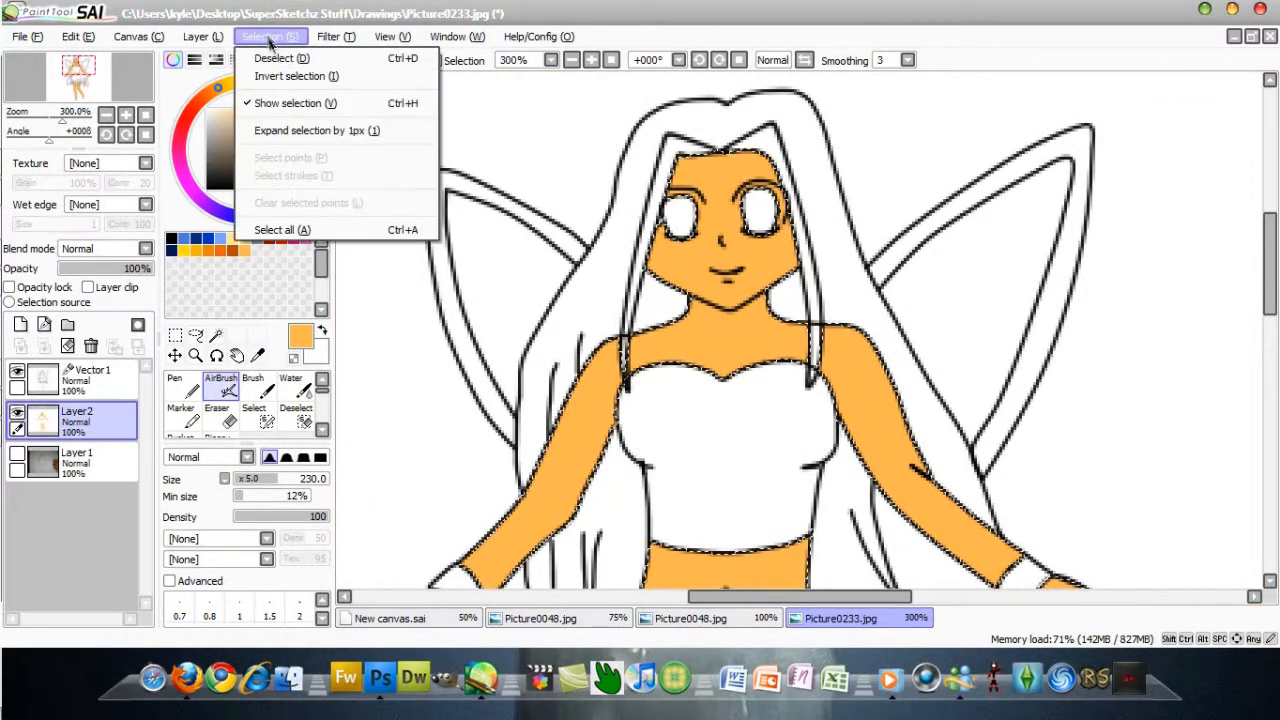
{"action": "left_click", "coordinate": [288, 58]}
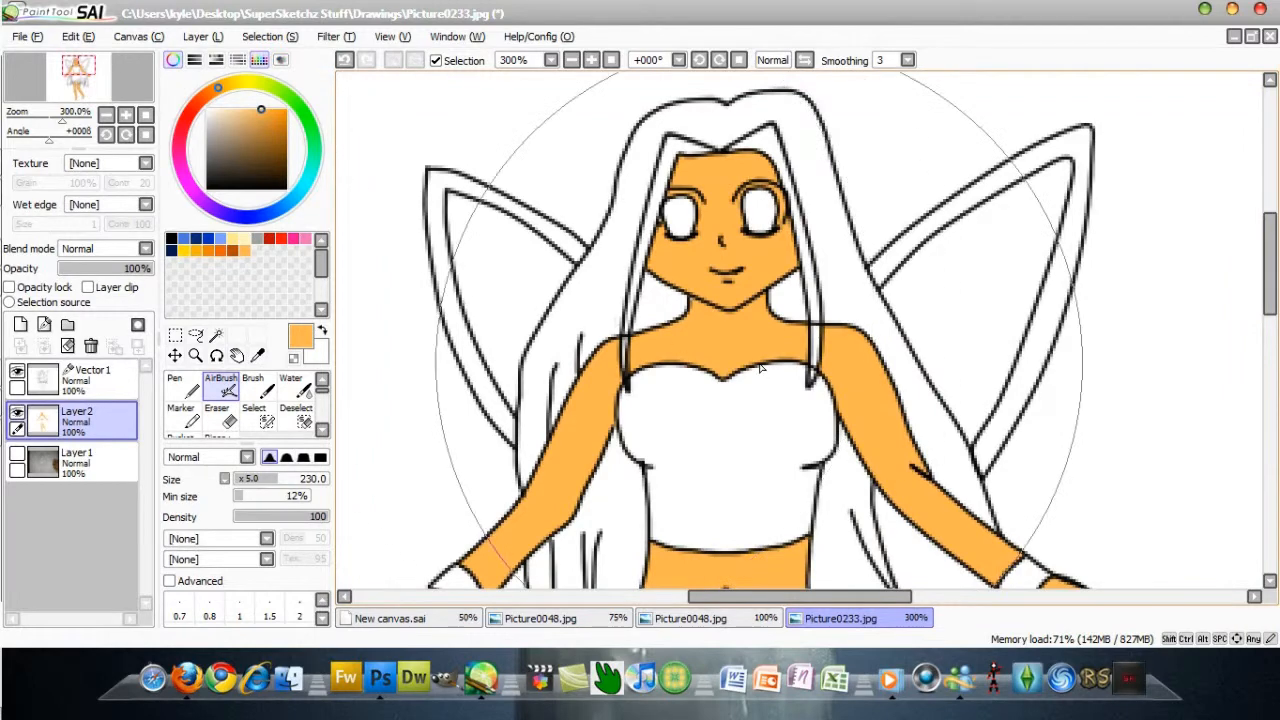
{"action": "left_click", "coordinate": [20, 327]}
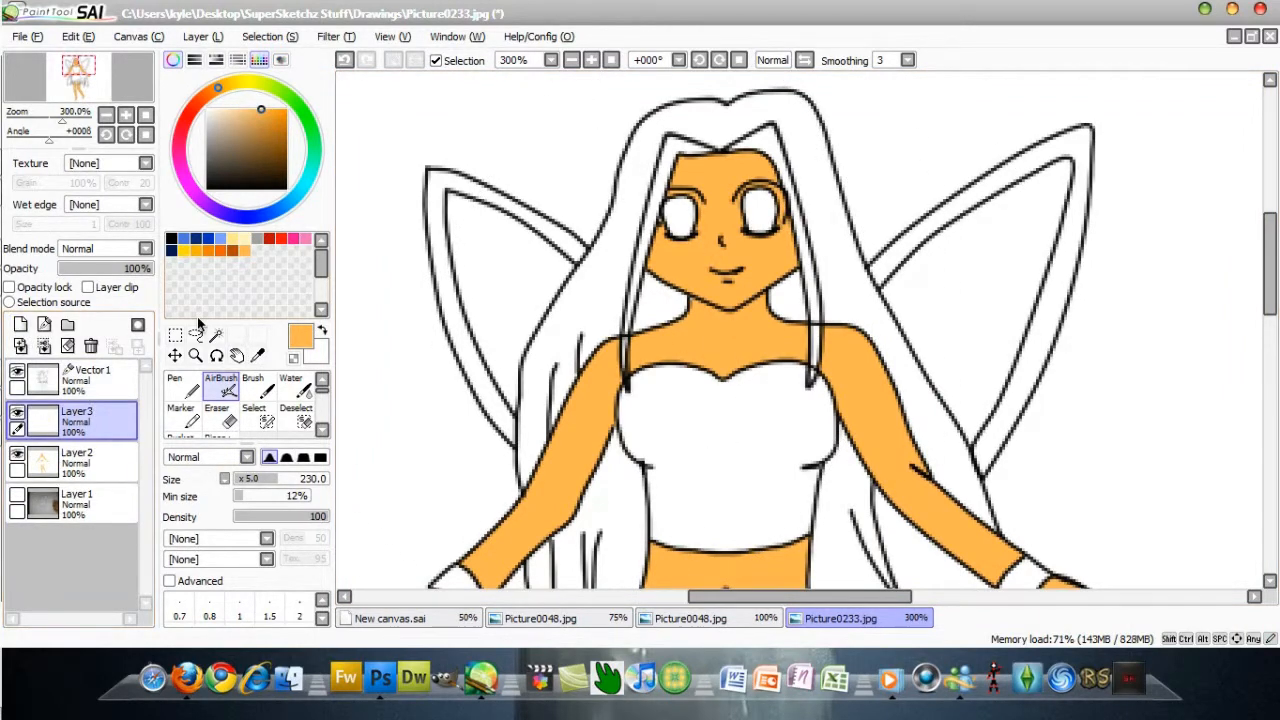
- Select the upper hair areas and the strands framing the face on the Vector1 line art with the Magic Wand
{"action": "left_click", "coordinate": [97, 375]}
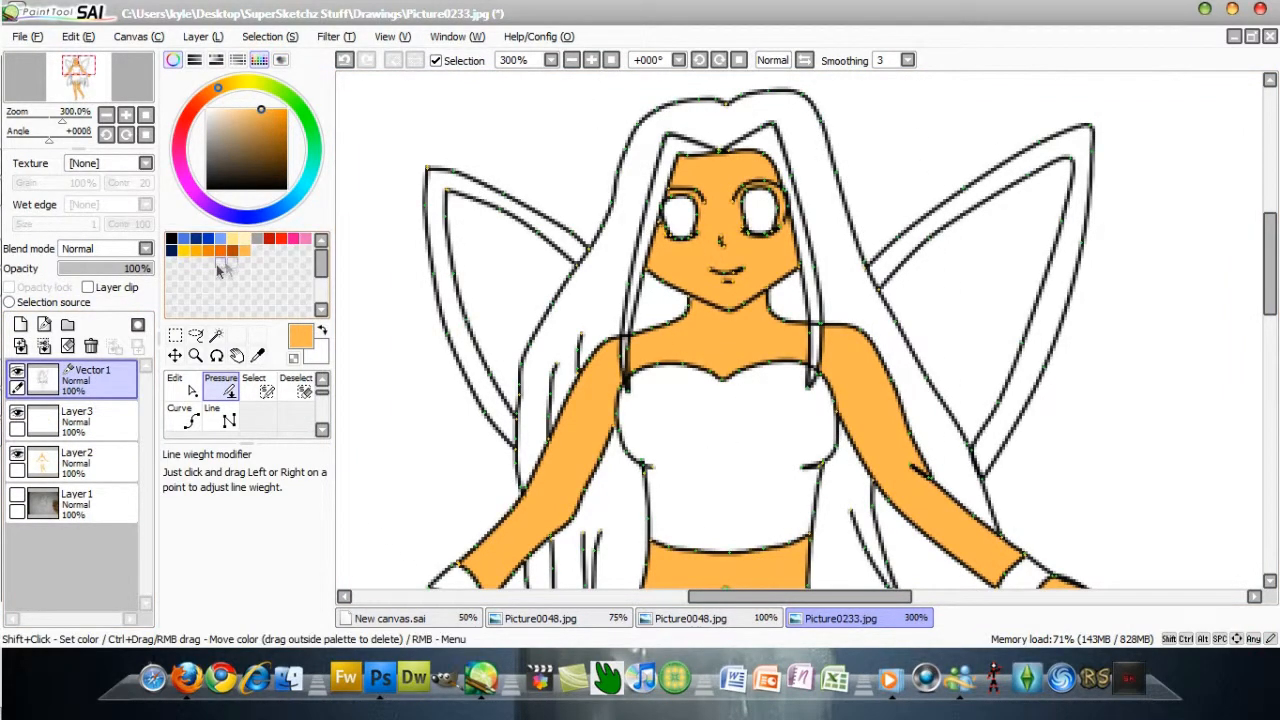
{"action": "left_click", "coordinate": [216, 335]}
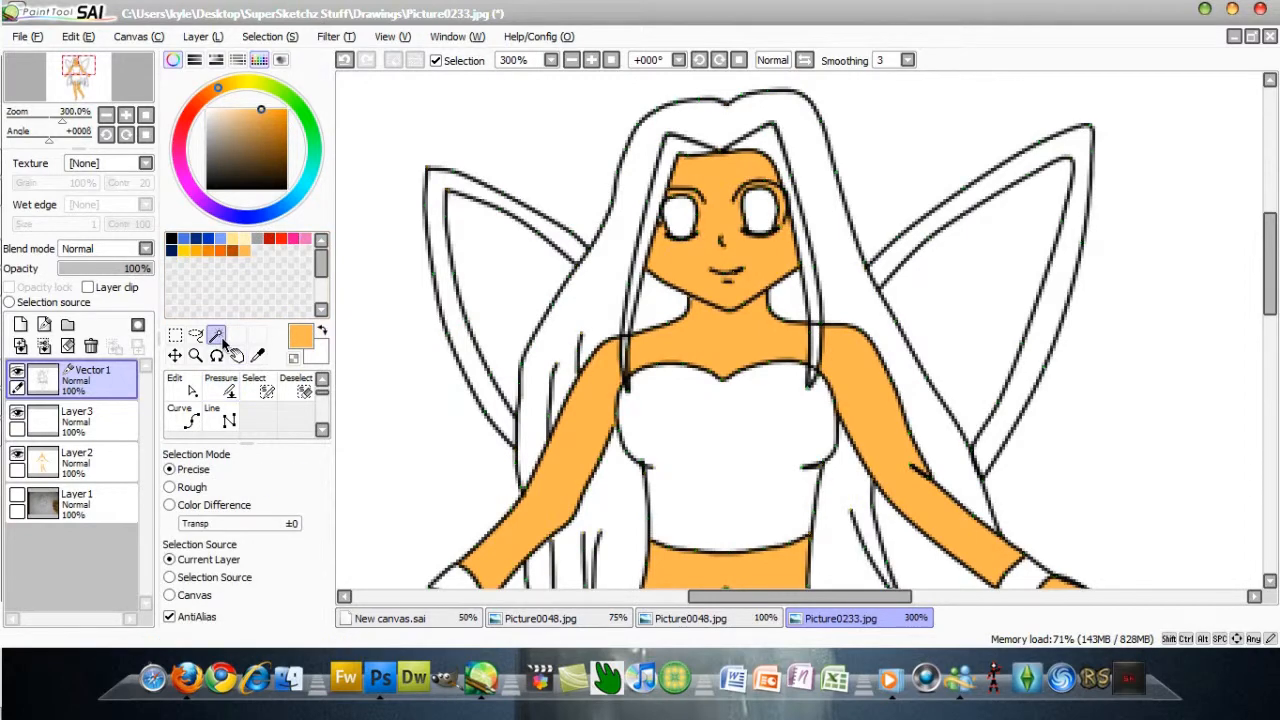
{"action": "left_click", "coordinate": [690, 133]}
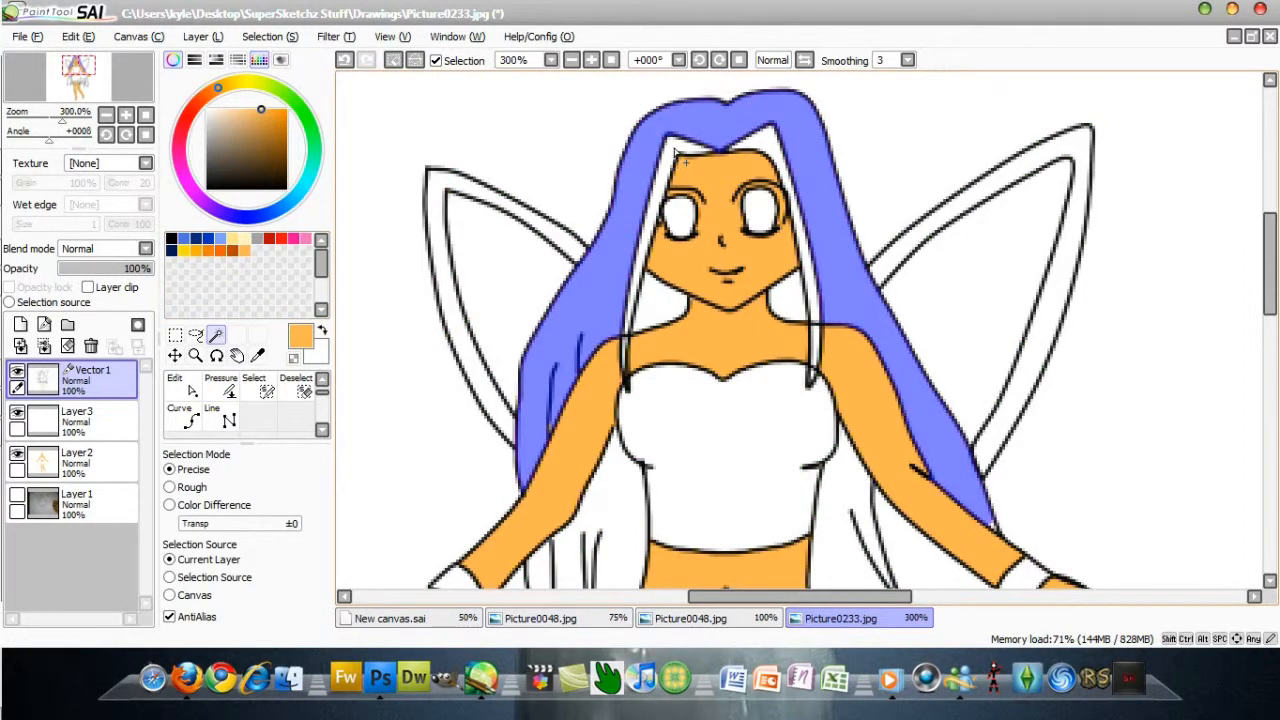
{"action": "left_click", "coordinate": [675, 153]}
{"action": "left_click", "coordinate": [760, 143]}
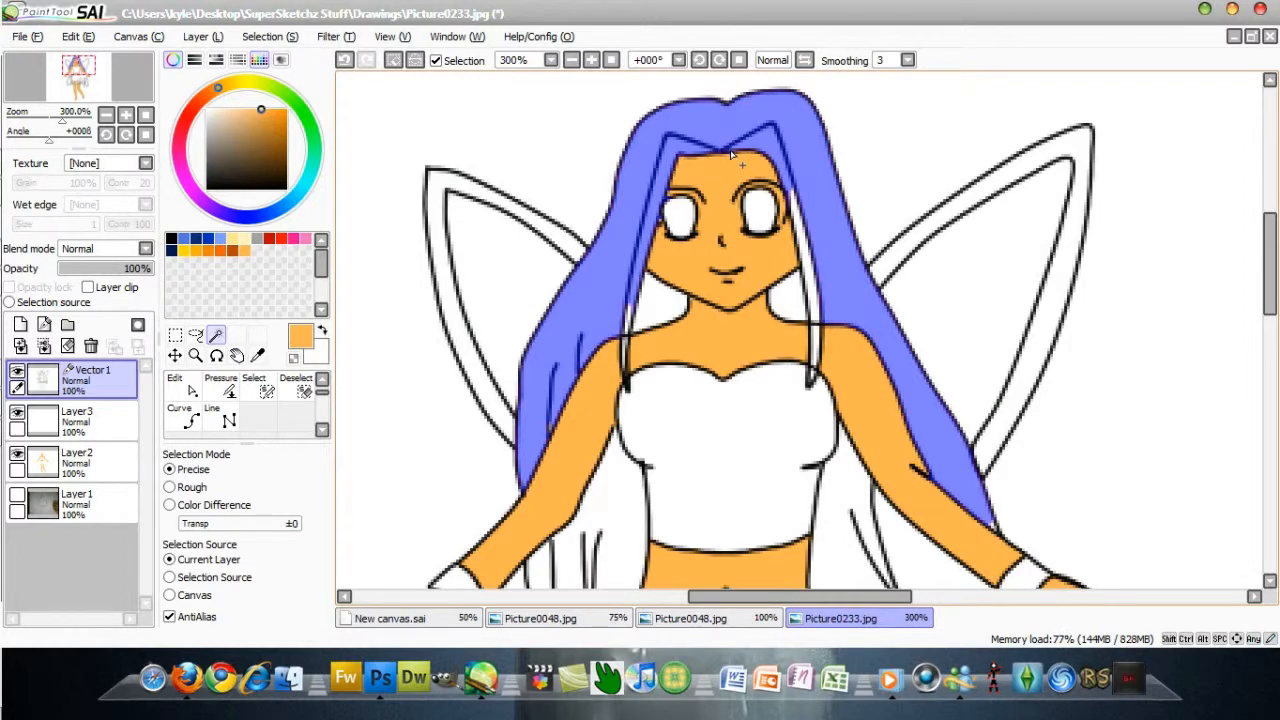
{"action": "left_click", "coordinate": [805, 235]}
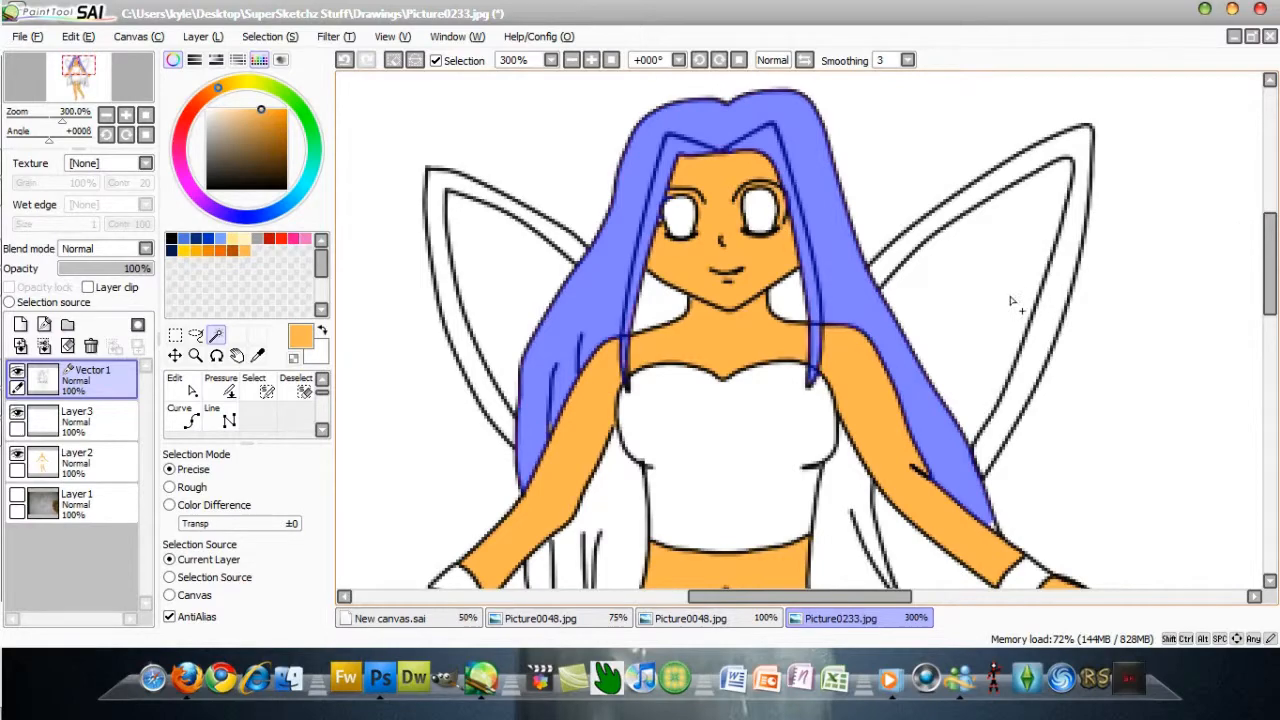
- Add the long hair sections hanging below both arms to the hair selection
{"action": "scroll", "coordinate": [675, 340], "scroll_direction": "down", "scroll_amount": 5}
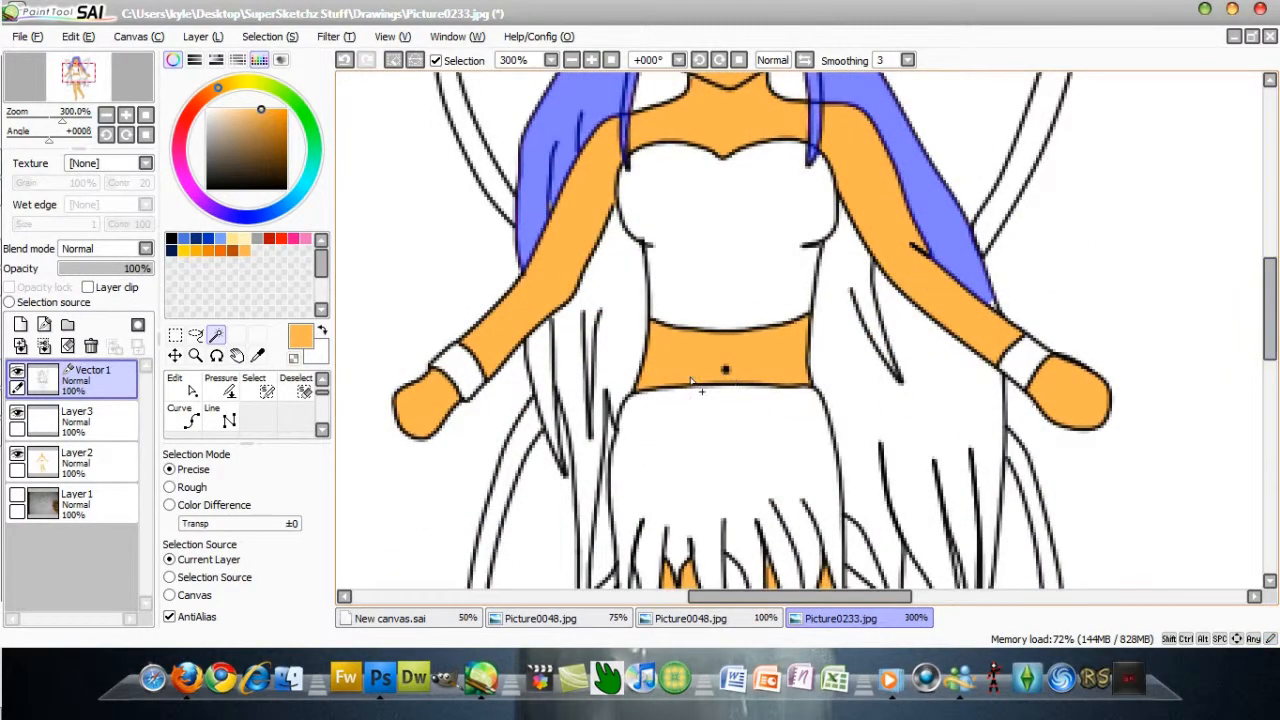
{"action": "left_click", "coordinate": [595, 378]}
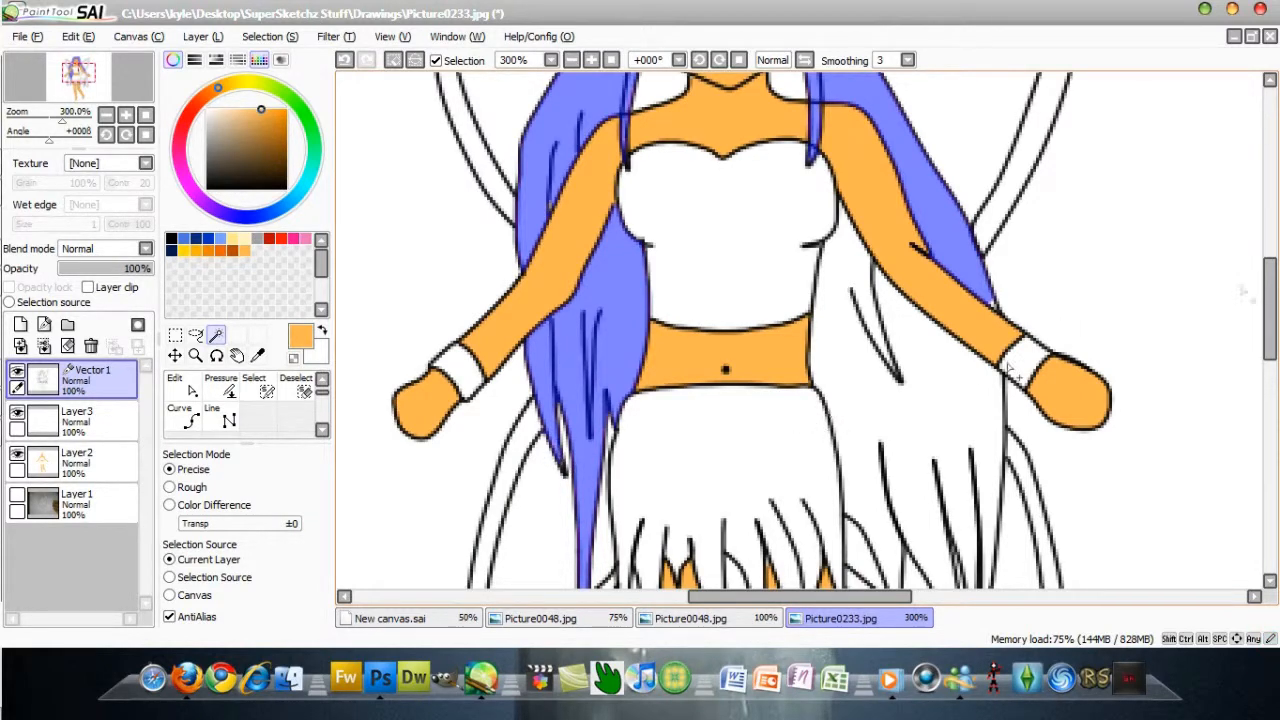
{"action": "left_click", "coordinate": [872, 413]}
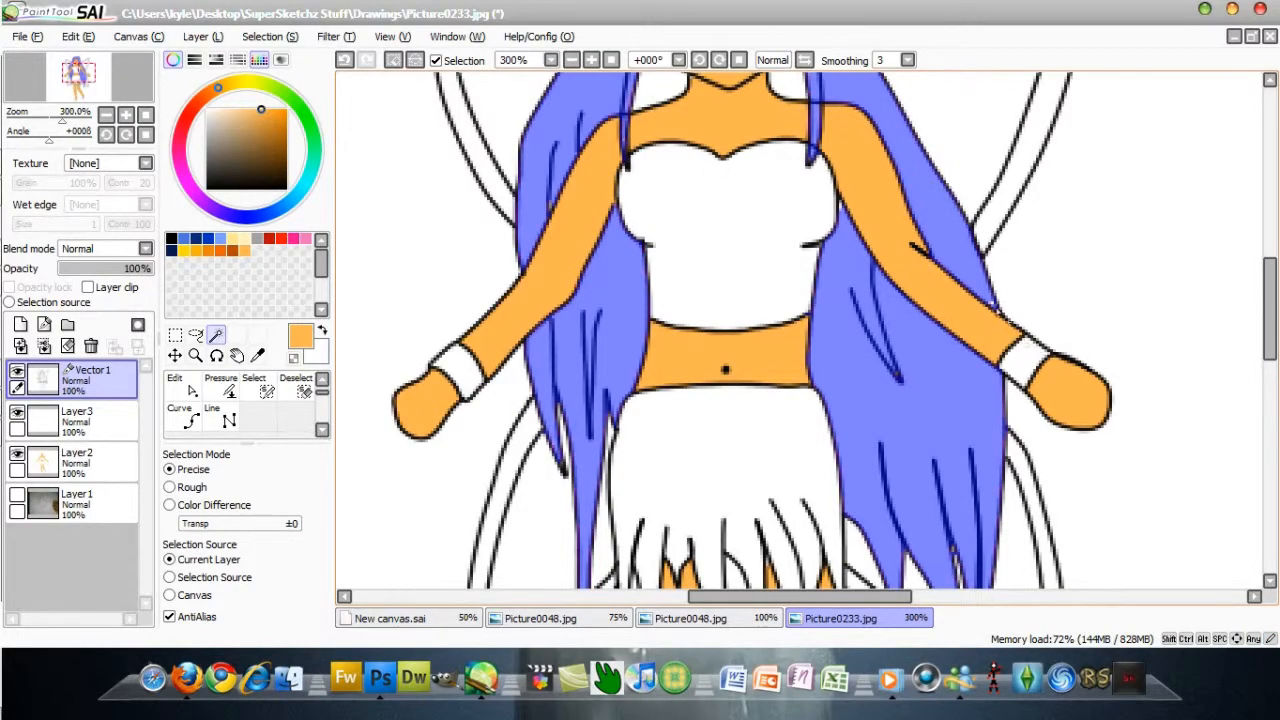
{"action": "left_click_drag", "start_coordinate": [1273, 300], "coordinate": [1275, 340]}
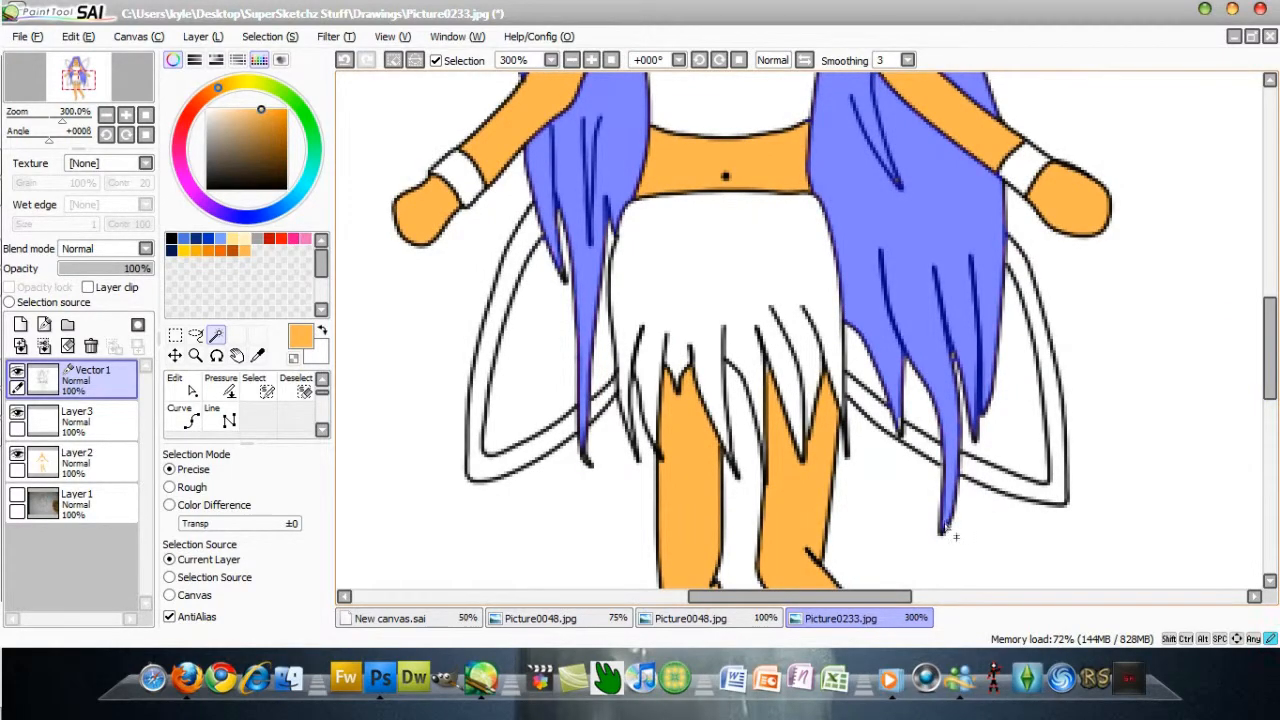
- Airbrush the selected hair bright pink on Layer3, covering it from the crown down to the strand tips
{"action": "left_click_drag", "start_coordinate": [1270, 305], "coordinate": [1270, 220]}
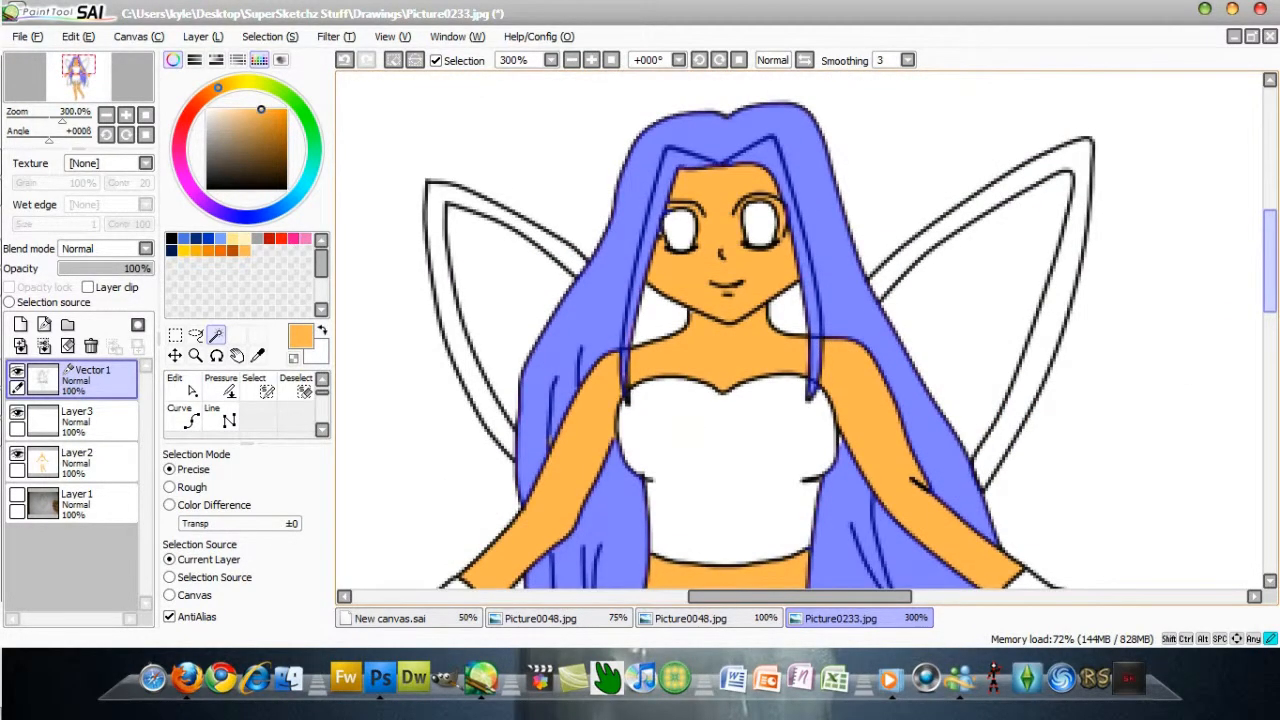
{"action": "left_click", "coordinate": [304, 239]}
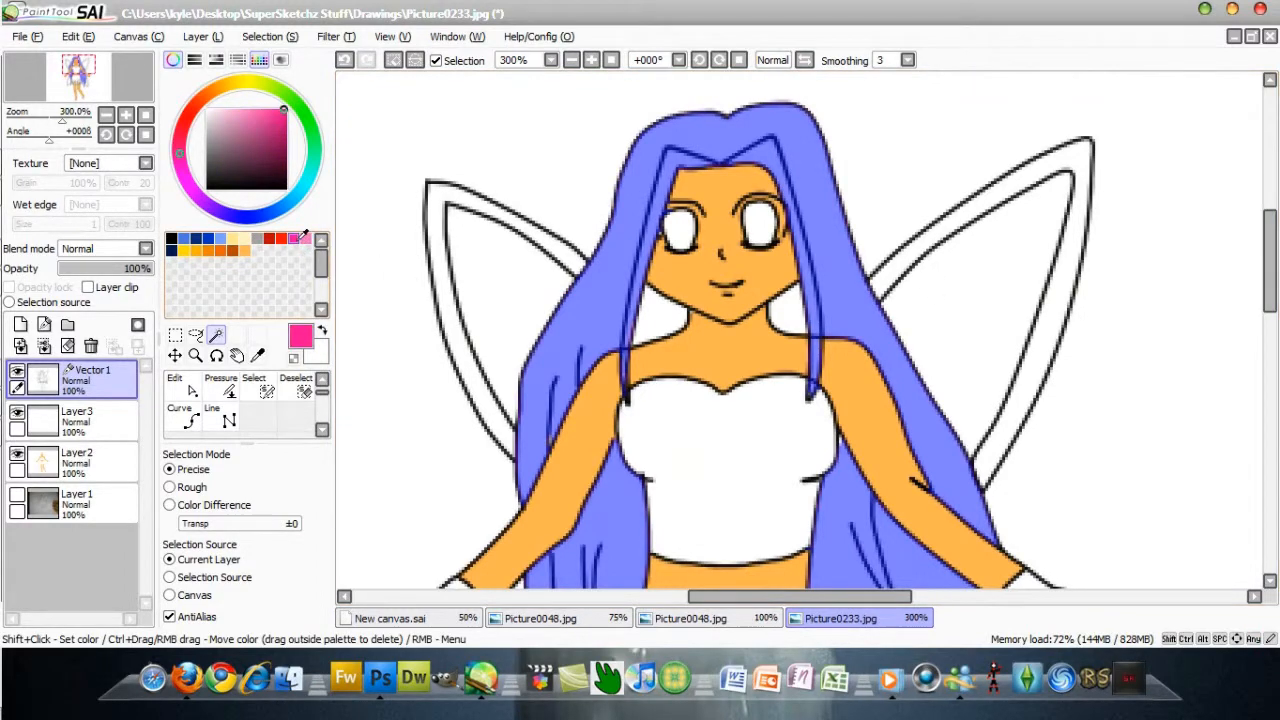
{"action": "left_click", "coordinate": [77, 420]}
{"action": "left_click", "coordinate": [234, 393]}
{"action": "mouse_move", "coordinate": [625, 215]}
{"action": "left_mouse_down"}
{"action": "mouse_move", "coordinate": [690, 180]}
{"action": "mouse_move", "coordinate": [790, 260]}
{"action": "mouse_move", "coordinate": [940, 250]}
{"action": "left_mouse_up"}
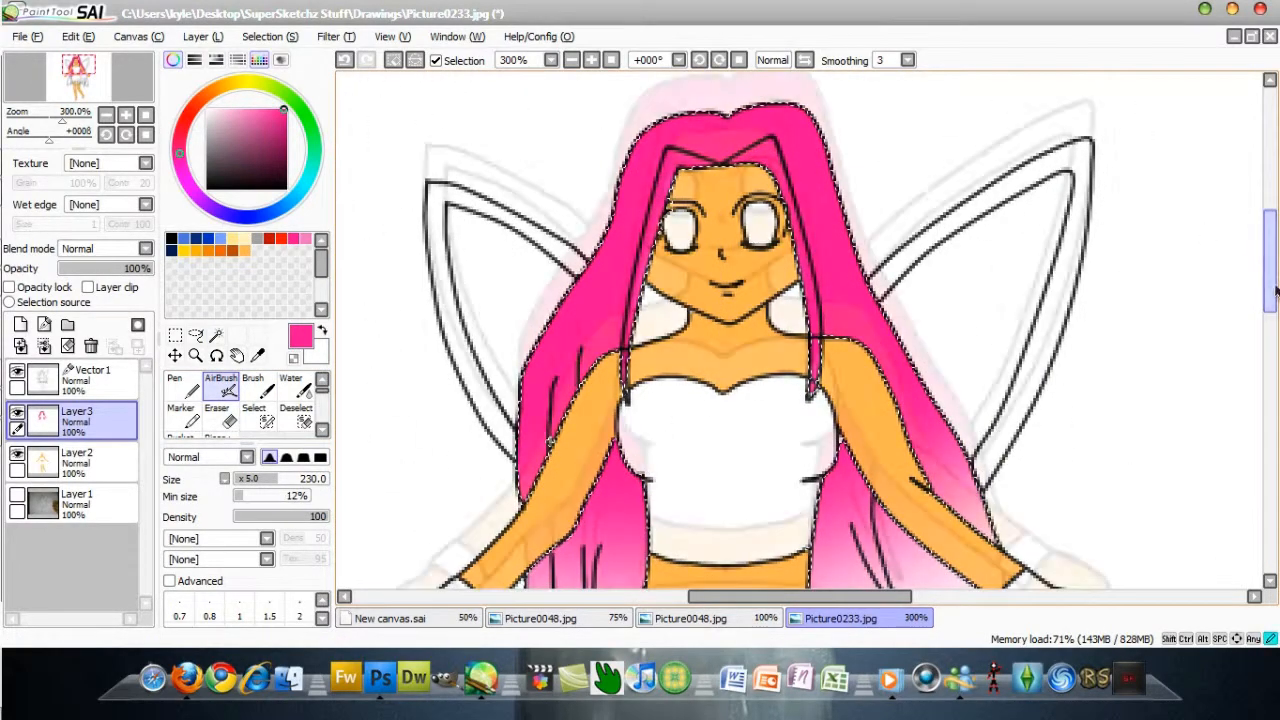
{"action": "left_click_drag", "start_coordinate": [1275, 290], "coordinate": [1275, 329]}
{"action": "mouse_move", "coordinate": [880, 330]}
{"action": "left_mouse_down"}
{"action": "mouse_move", "coordinate": [723, 297]}
{"action": "mouse_move", "coordinate": [823, 249]}
{"action": "left_mouse_up"}
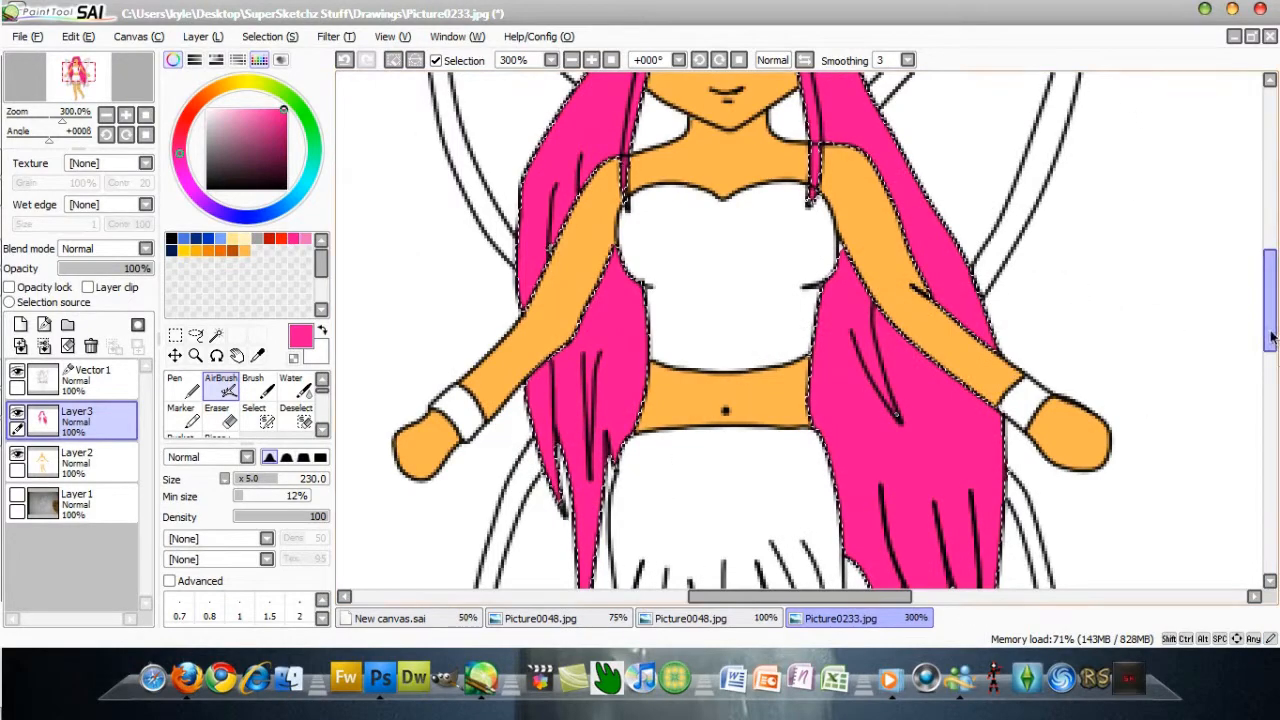
{"action": "left_click_drag", "start_coordinate": [1270, 335], "coordinate": [1270, 423]}
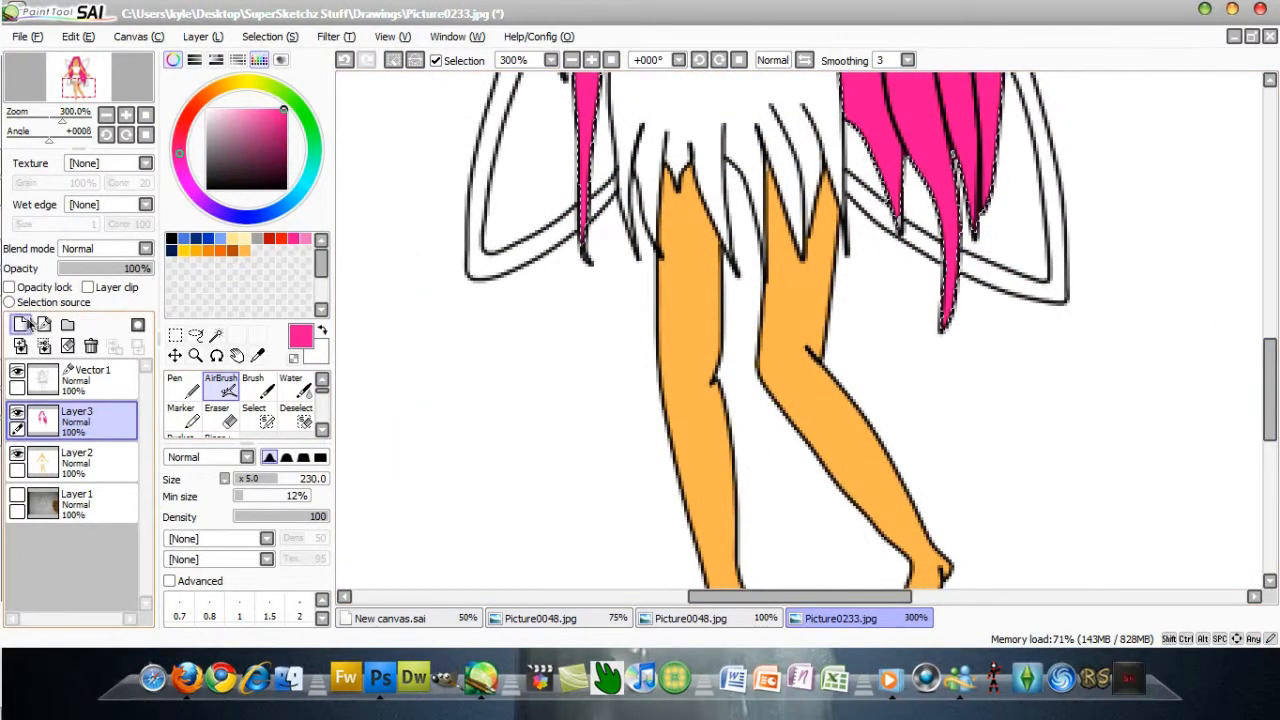
- Add a new layer above Layer3 and airbrush red over the lower hair and the crown to blend into the pink
{"action": "left_click", "coordinate": [20, 324]}
{"action": "left_click", "coordinate": [282, 237]}
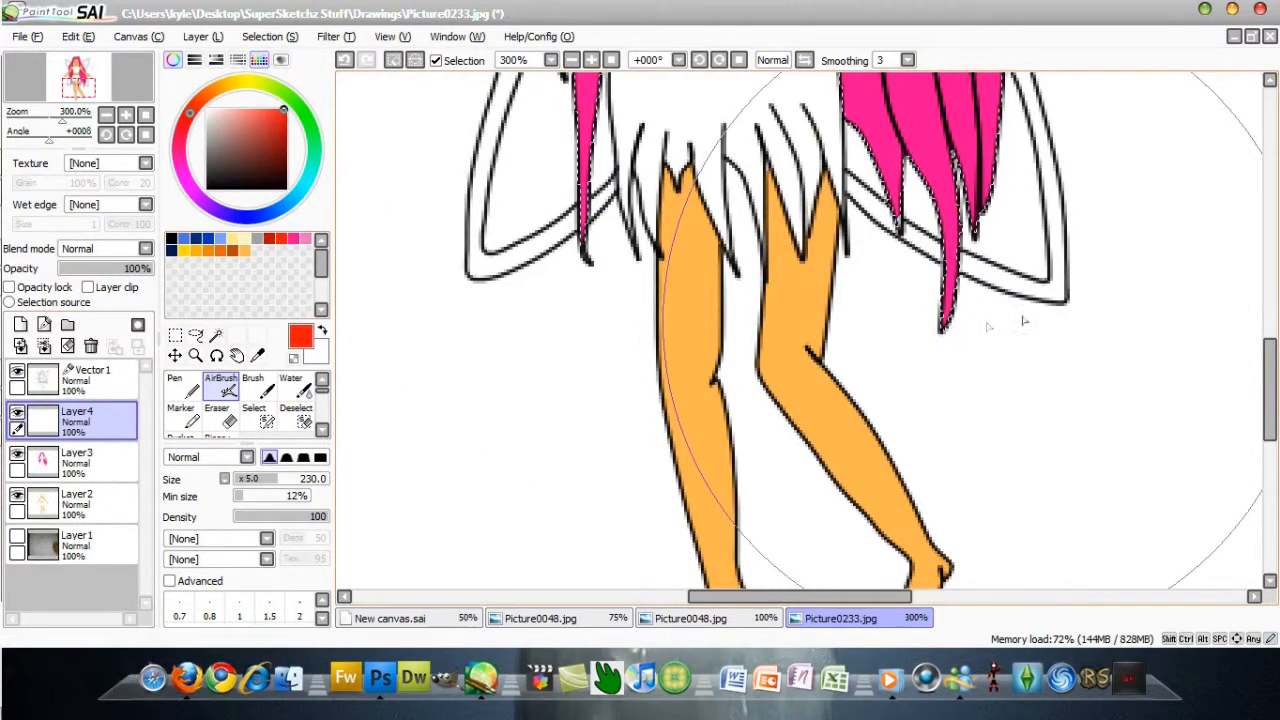
{"action": "mouse_move", "coordinate": [1268, 362]}
{"action": "left_mouse_down"}
{"action": "mouse_move", "coordinate": [1250, 296]}
{"action": "mouse_move", "coordinate": [1270, 286]}
{"action": "mouse_move", "coordinate": [1270, 322]}
{"action": "left_mouse_up"}
{"action": "left_click", "coordinate": [911, 388]}
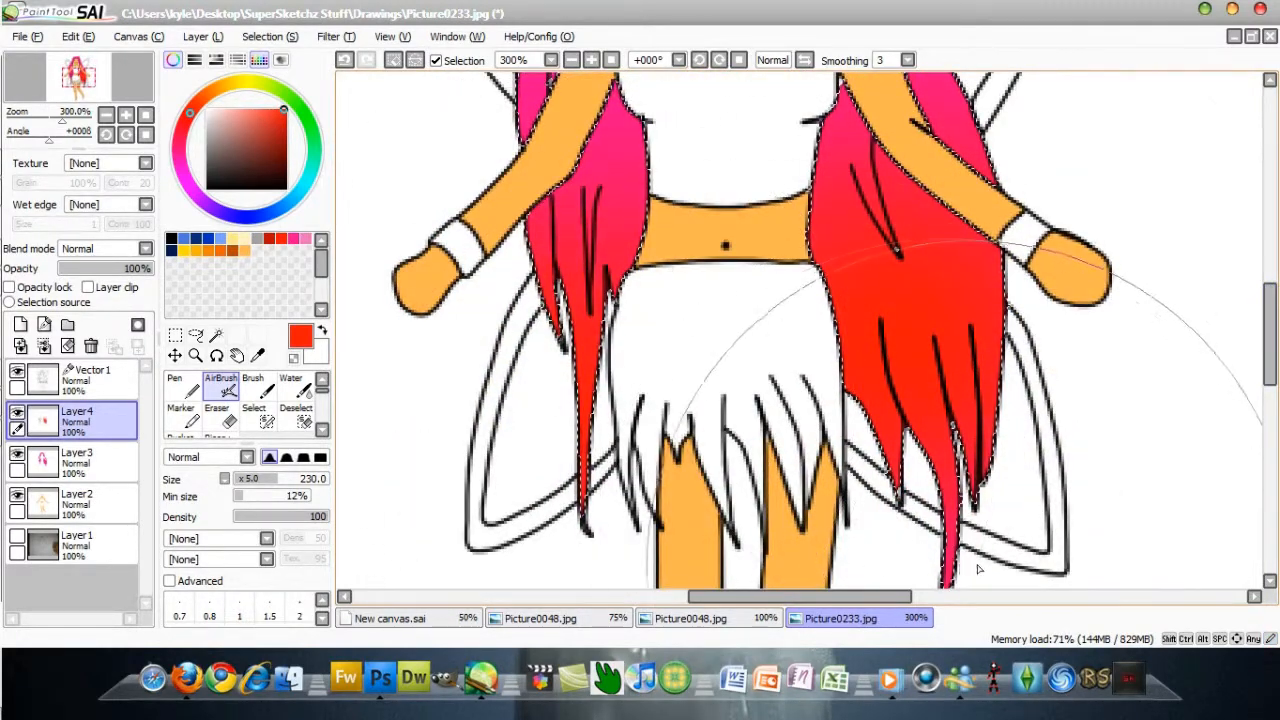
{"action": "left_click_drag", "start_coordinate": [1276, 352], "coordinate": [1275, 250]}
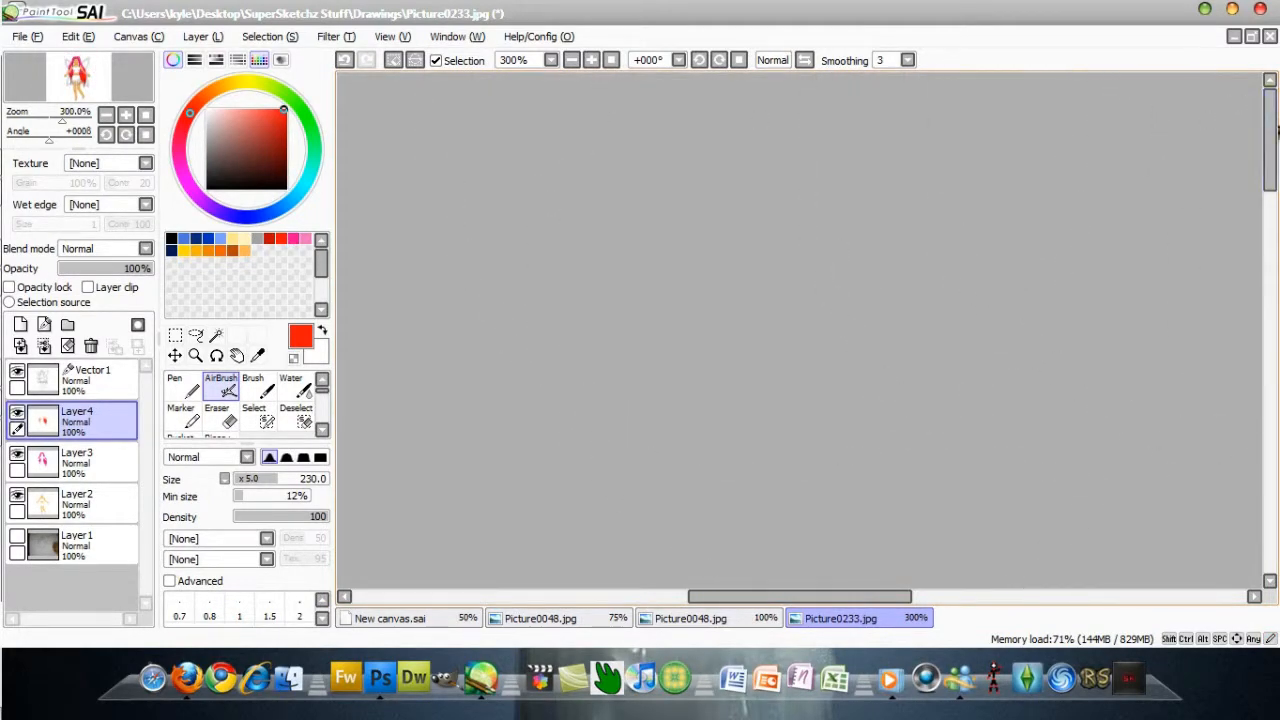
{"action": "left_click_drag", "start_coordinate": [1270, 152], "coordinate": [1270, 190]}
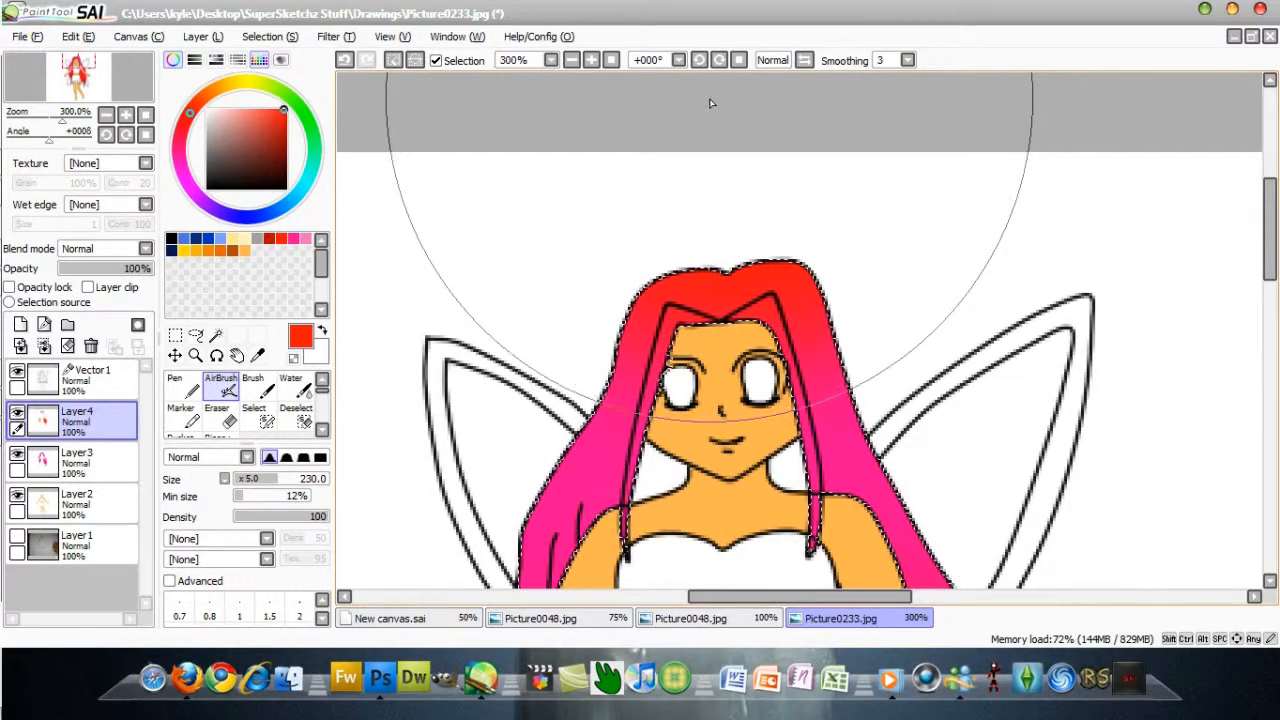
{"action": "left_click_drag", "start_coordinate": [1270, 205], "coordinate": [1275, 263]}
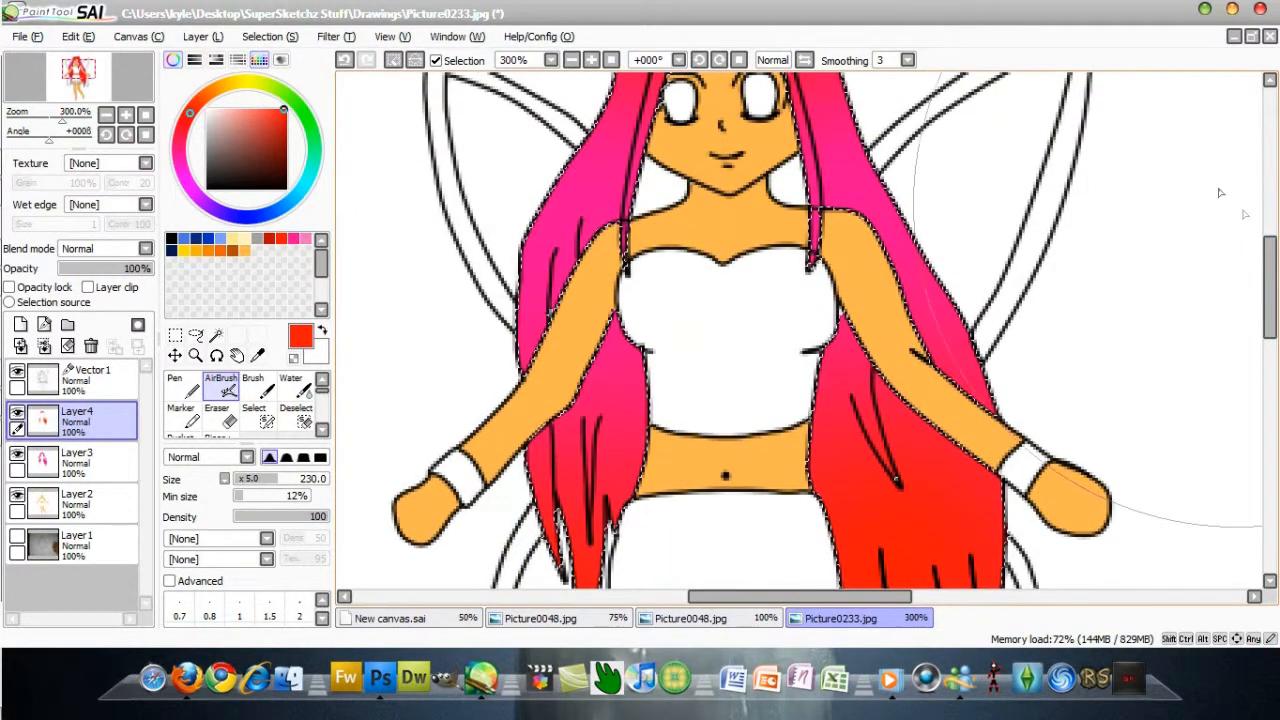
- Clear the hair selection and merge the red shading layer down into Layer3
{"action": "left_click", "coordinate": [268, 37]}
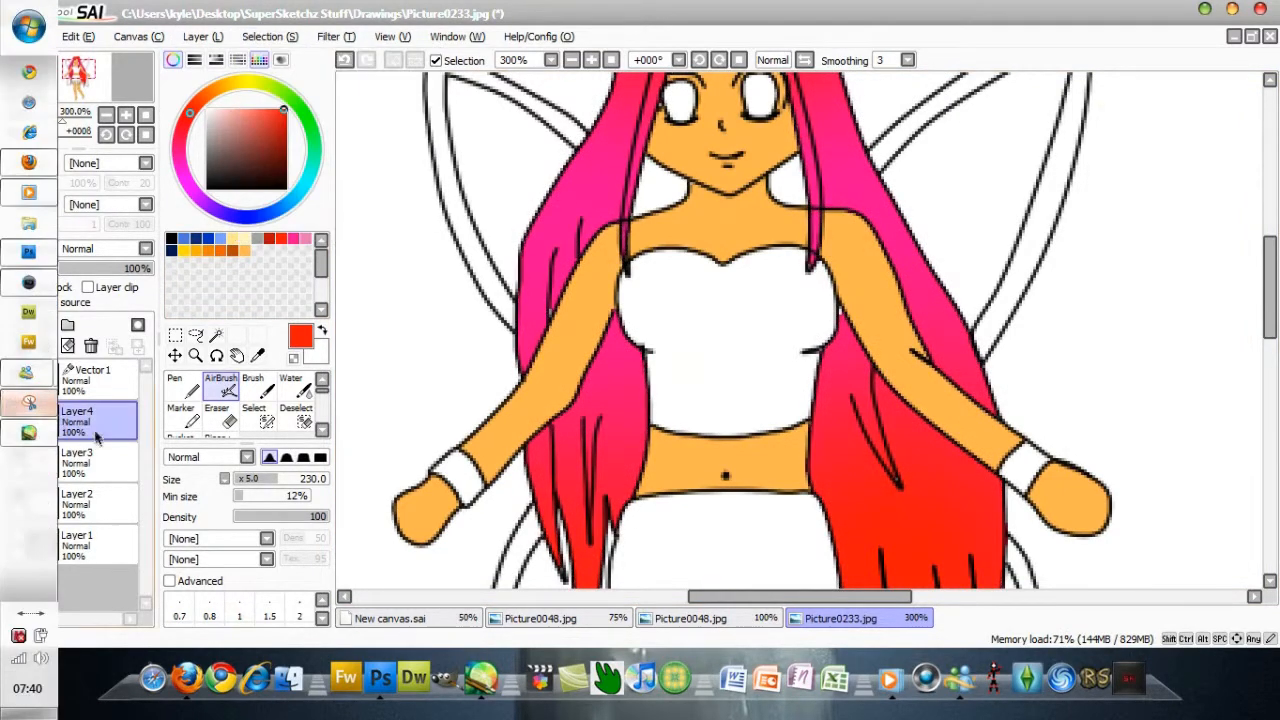
{"action": "left_click", "coordinate": [16, 414]}
{"action": "left_click", "coordinate": [44, 346]}
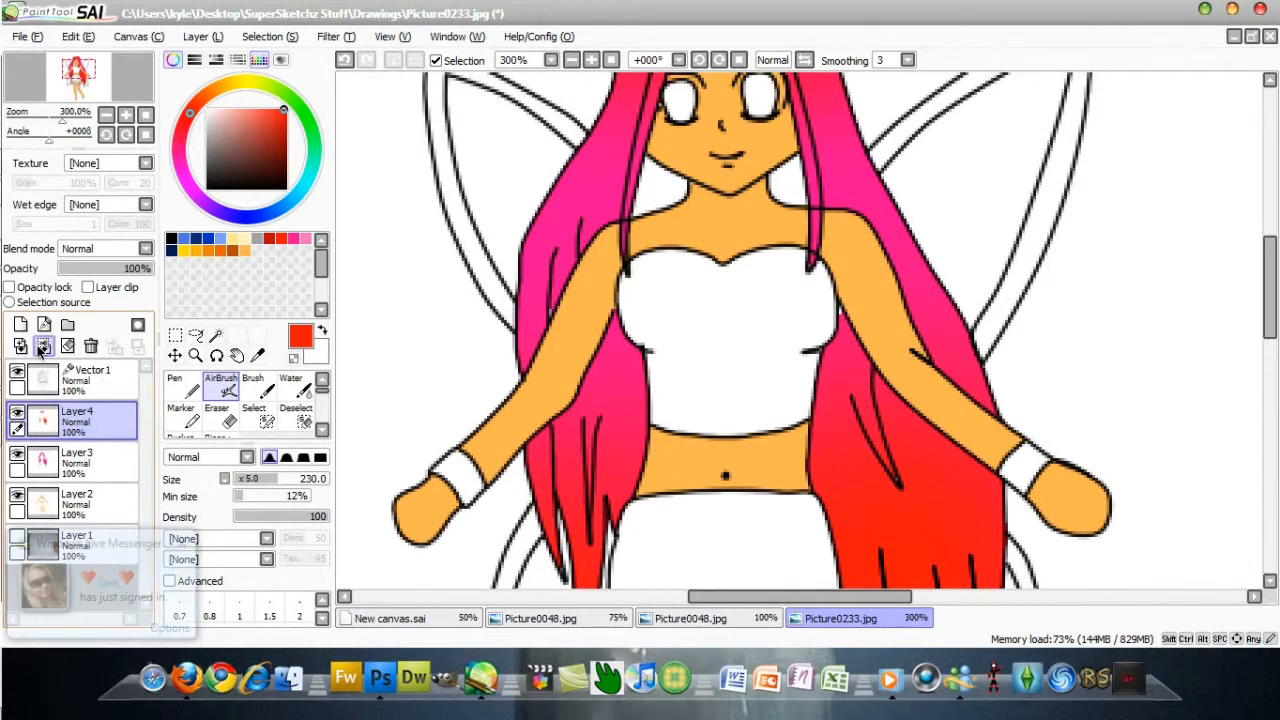
{"action": "left_click", "coordinate": [183, 542]}
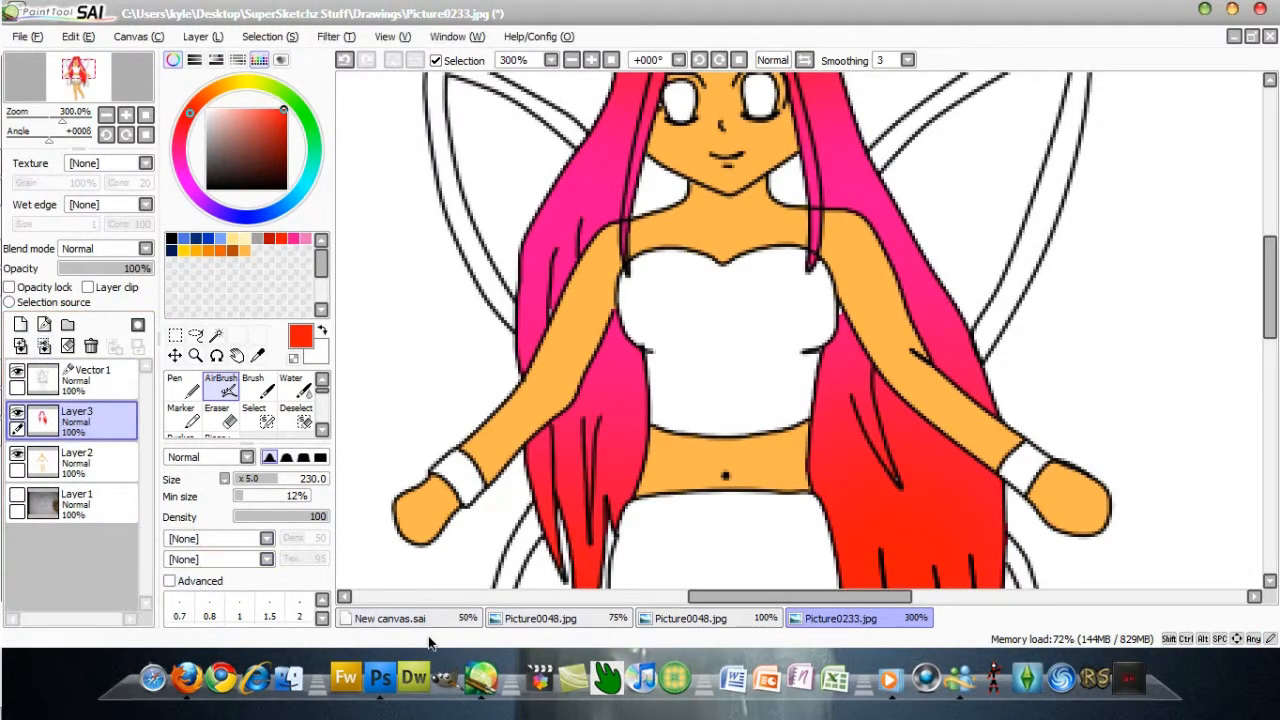
- Touch up the small hair gap beside the bust with the pink Pen, and move Layer3 below Layer2
{"action": "mouse_move", "coordinate": [1275, 308]}
{"action": "left_mouse_down"}
{"action": "mouse_move", "coordinate": [1275, 238]}
{"action": "mouse_move", "coordinate": [1276, 333]}
{"action": "left_mouse_up"}
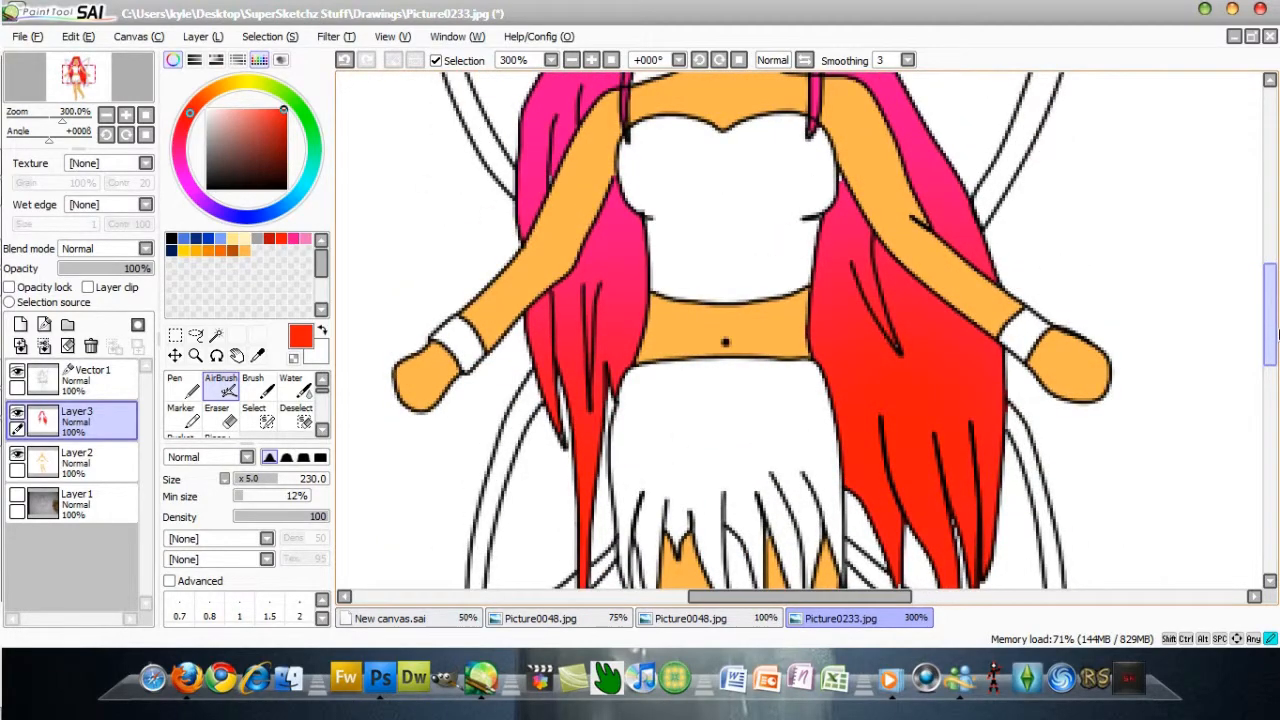
{"action": "left_click", "coordinate": [305, 238]}
{"action": "left_click", "coordinate": [183, 393]}
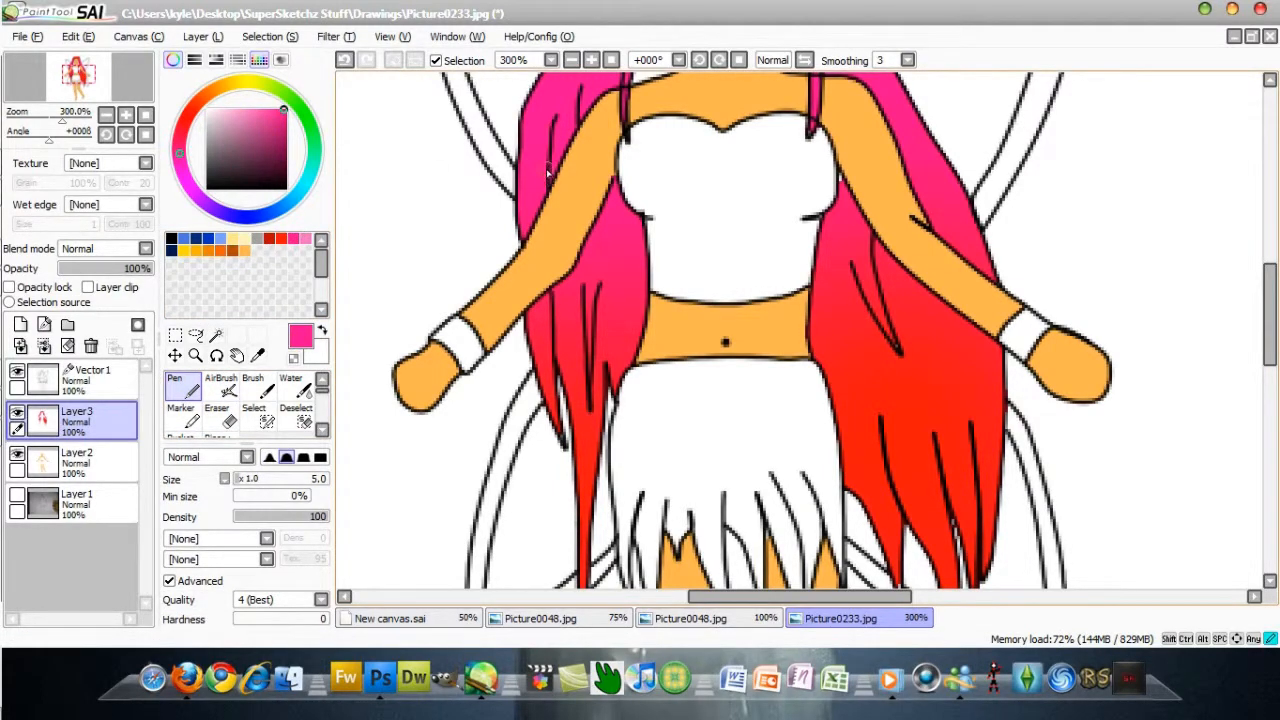
{"action": "left_click_drag", "start_coordinate": [840, 180], "coordinate": [842, 203]}
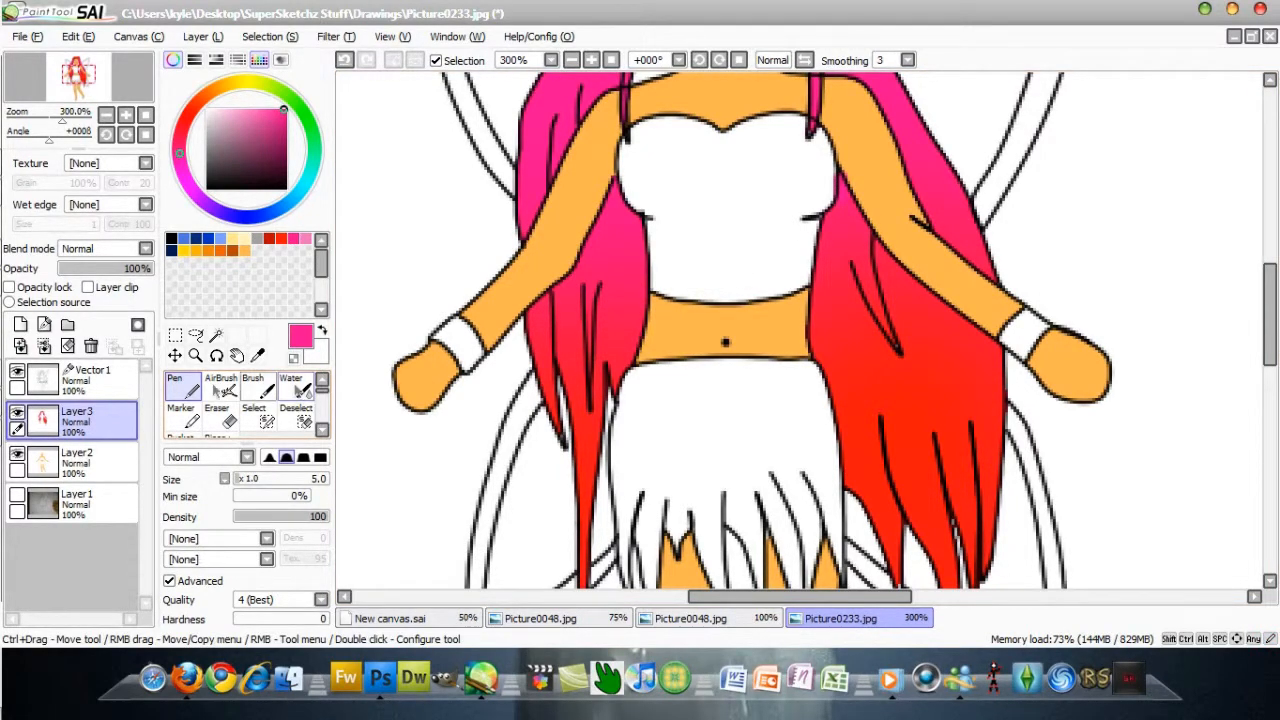
{"action": "left_click_drag", "start_coordinate": [100, 422], "coordinate": [104, 481]}
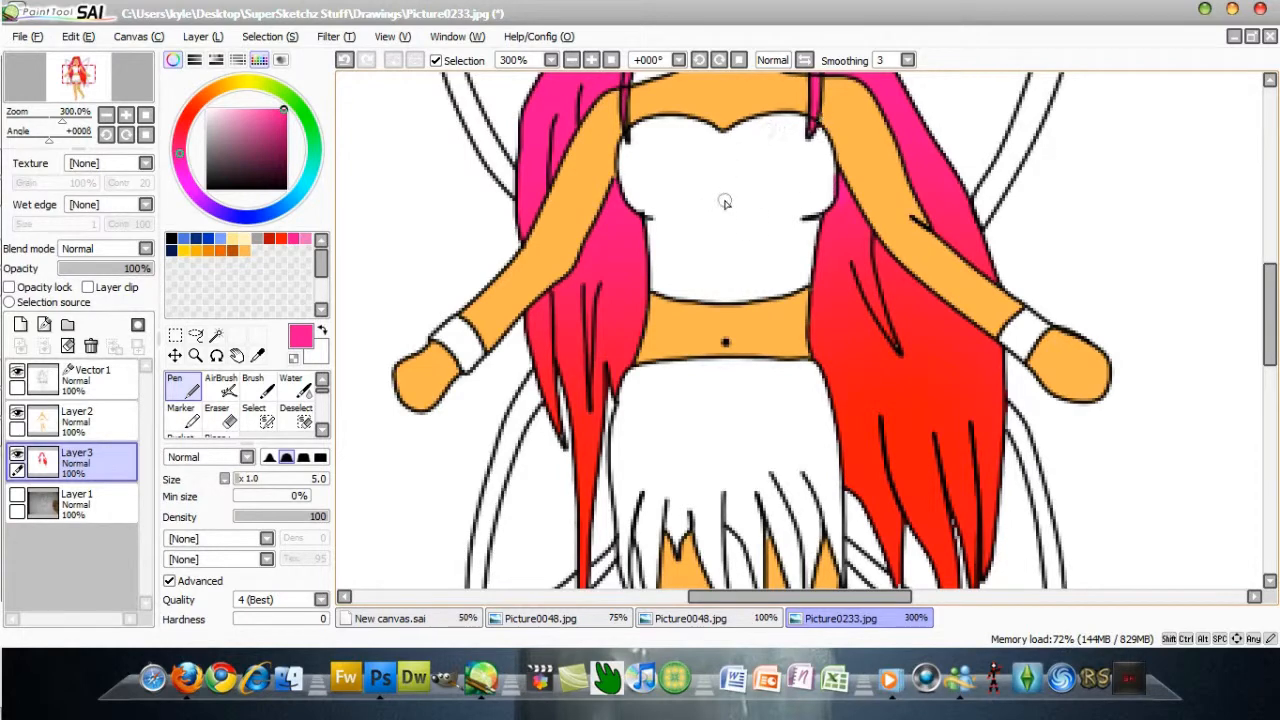
- Select the top and the fringed skirt on Vector1 with the Magic Wand, and add a new layer directly below Vector1
{"action": "left_click", "coordinate": [88, 370]}
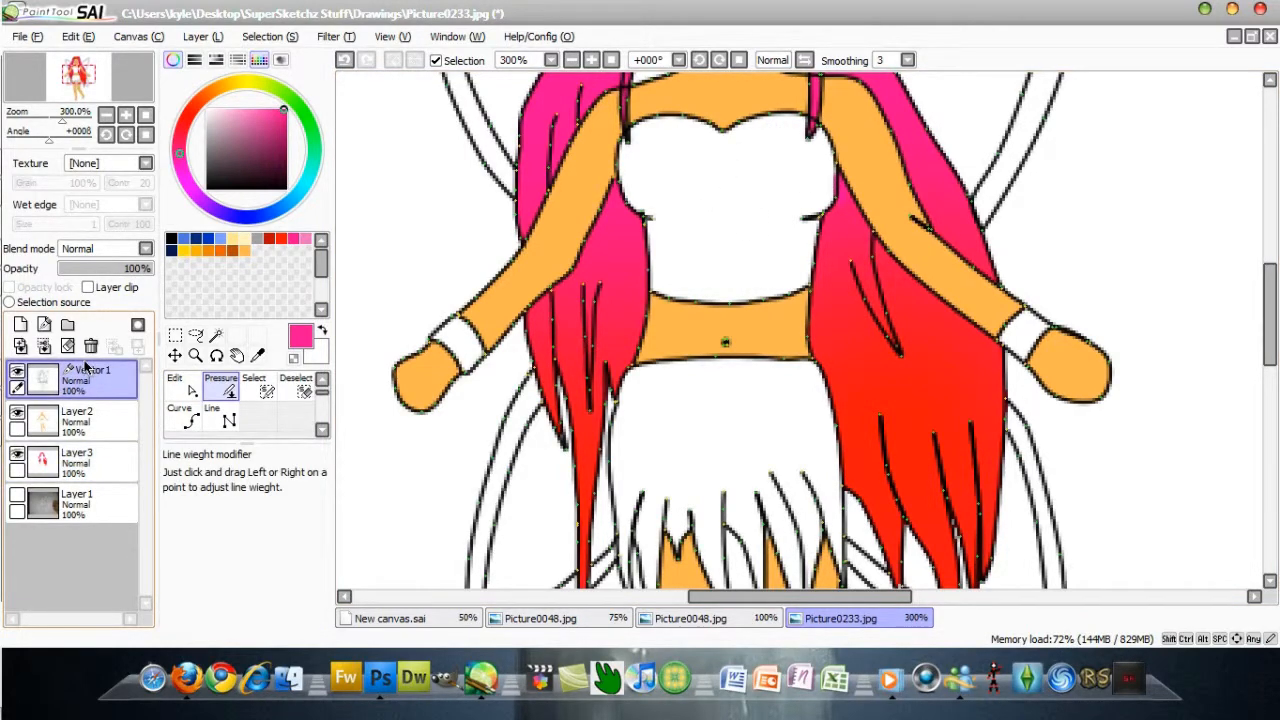
{"action": "left_click", "coordinate": [216, 335]}
{"action": "left_click", "coordinate": [713, 176]}
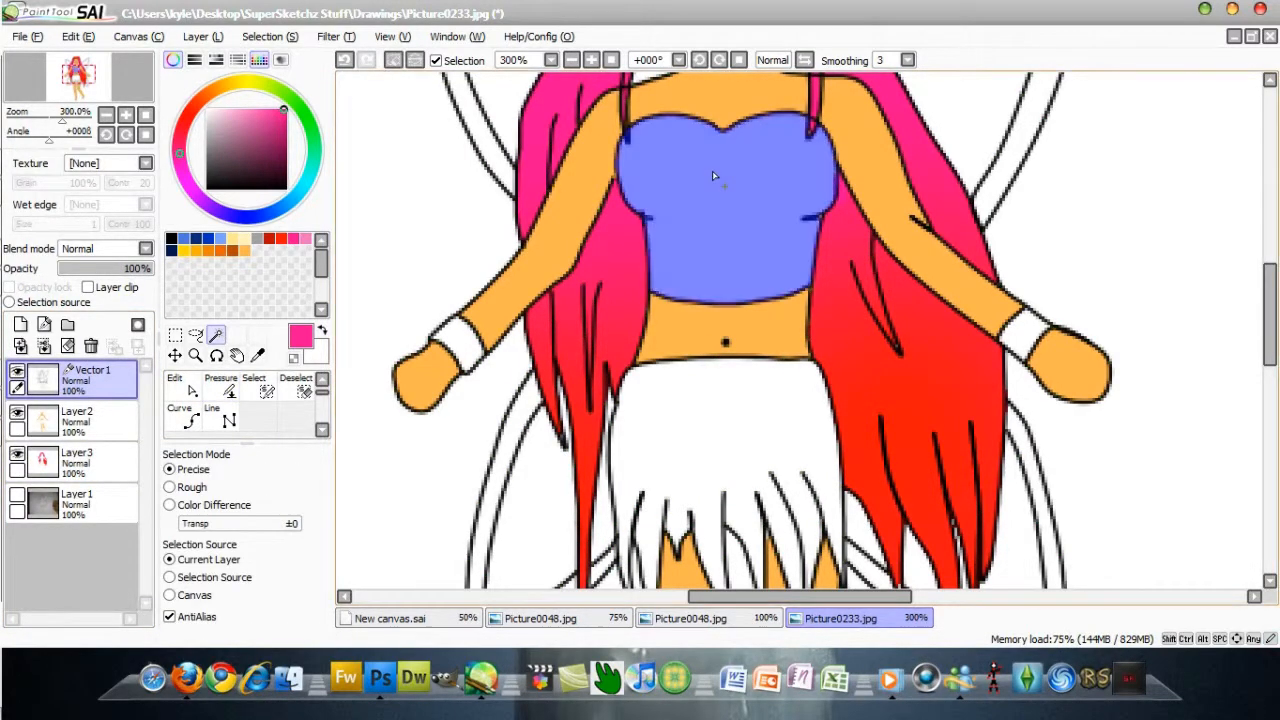
{"action": "left_click", "coordinate": [751, 404]}
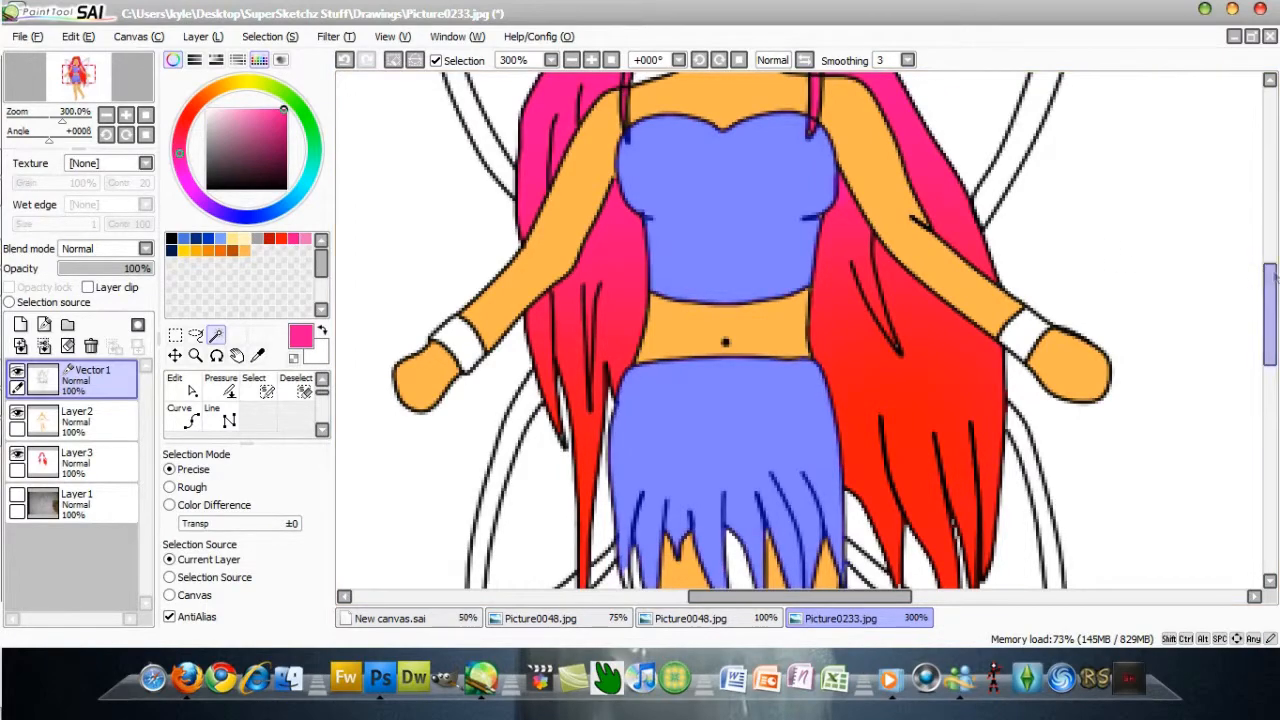
{"action": "left_click_drag", "start_coordinate": [1272, 298], "coordinate": [1272, 342]}
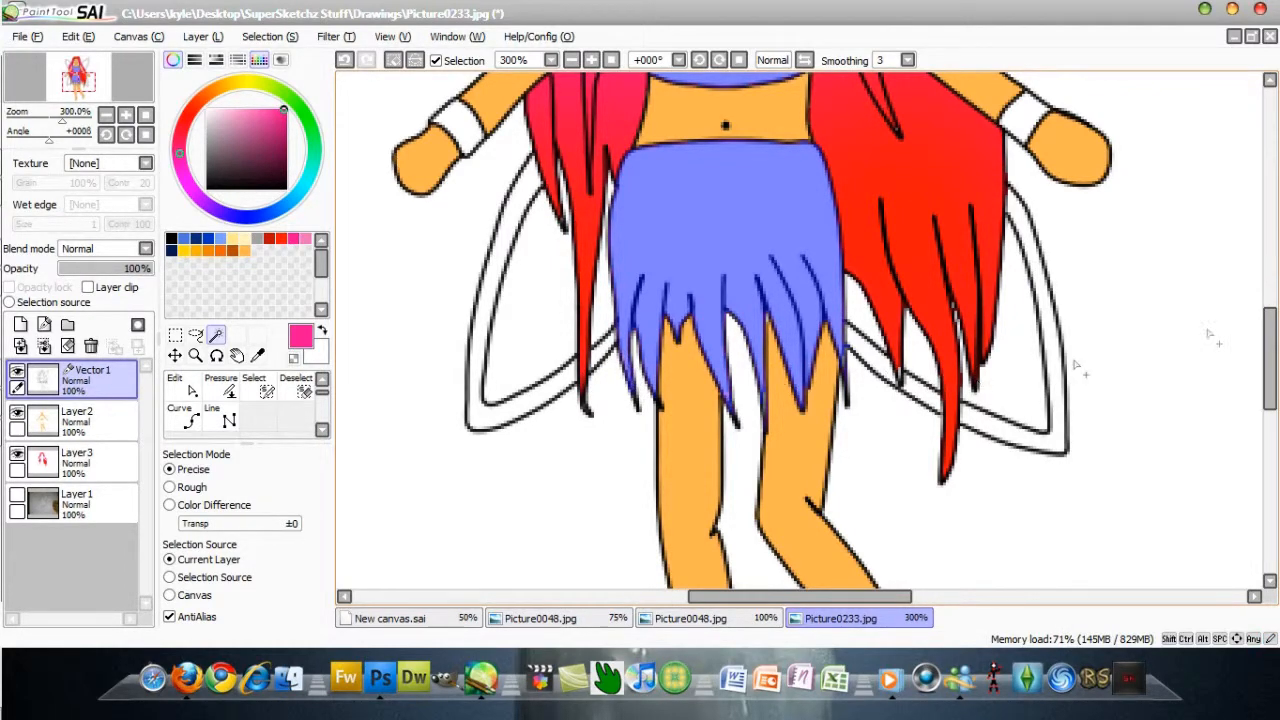
{"action": "left_click_drag", "start_coordinate": [1271, 342], "coordinate": [1271, 311]}
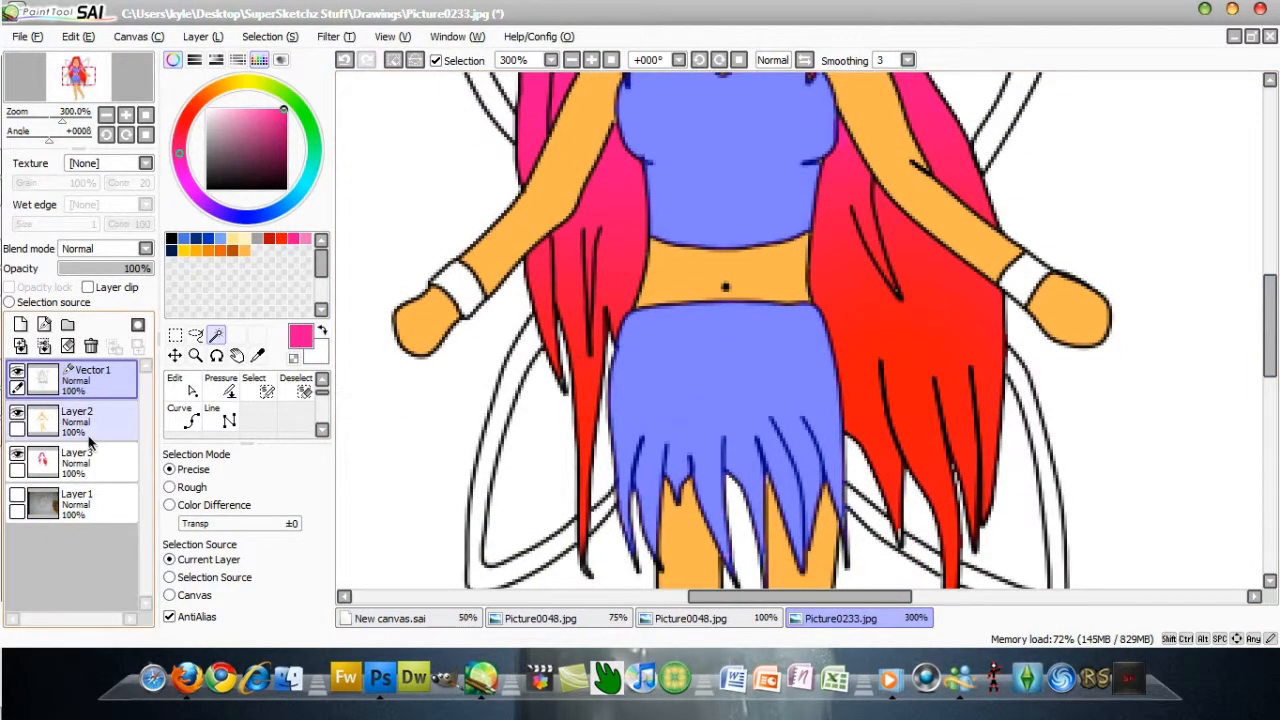
{"action": "left_click", "coordinate": [20, 324]}
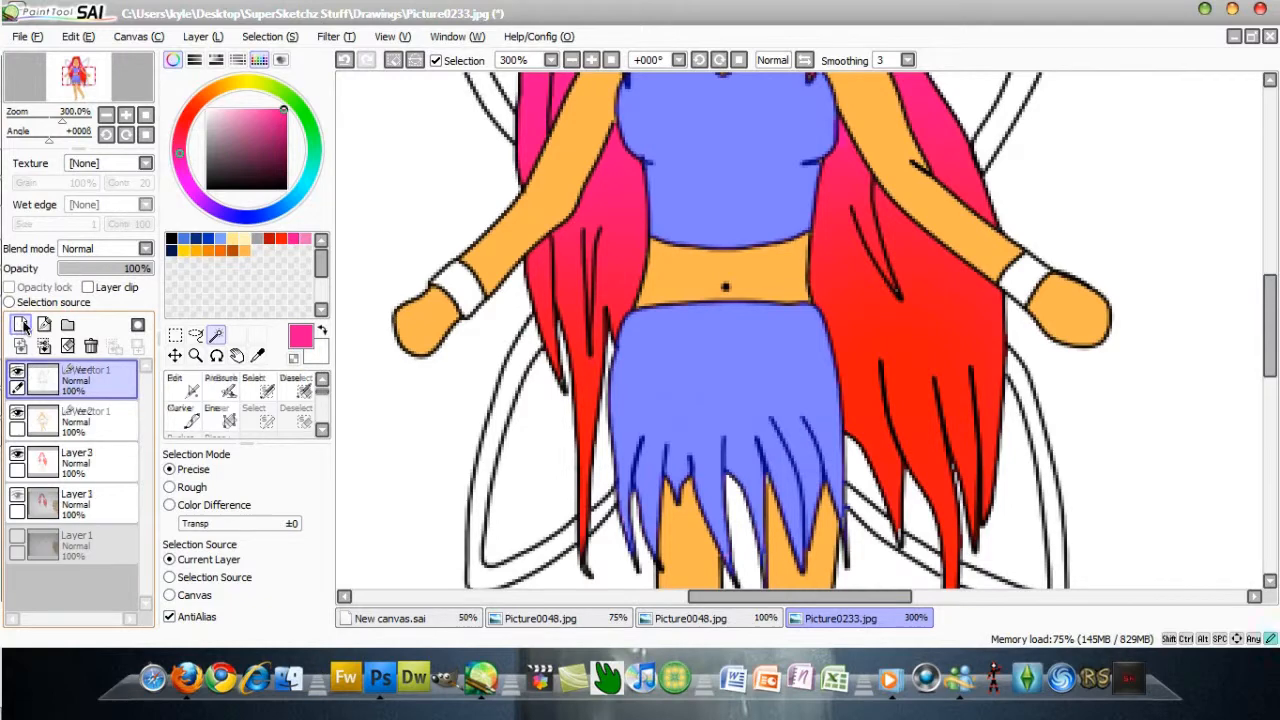
{"action": "left_click_drag", "start_coordinate": [63, 392], "coordinate": [66, 432]}
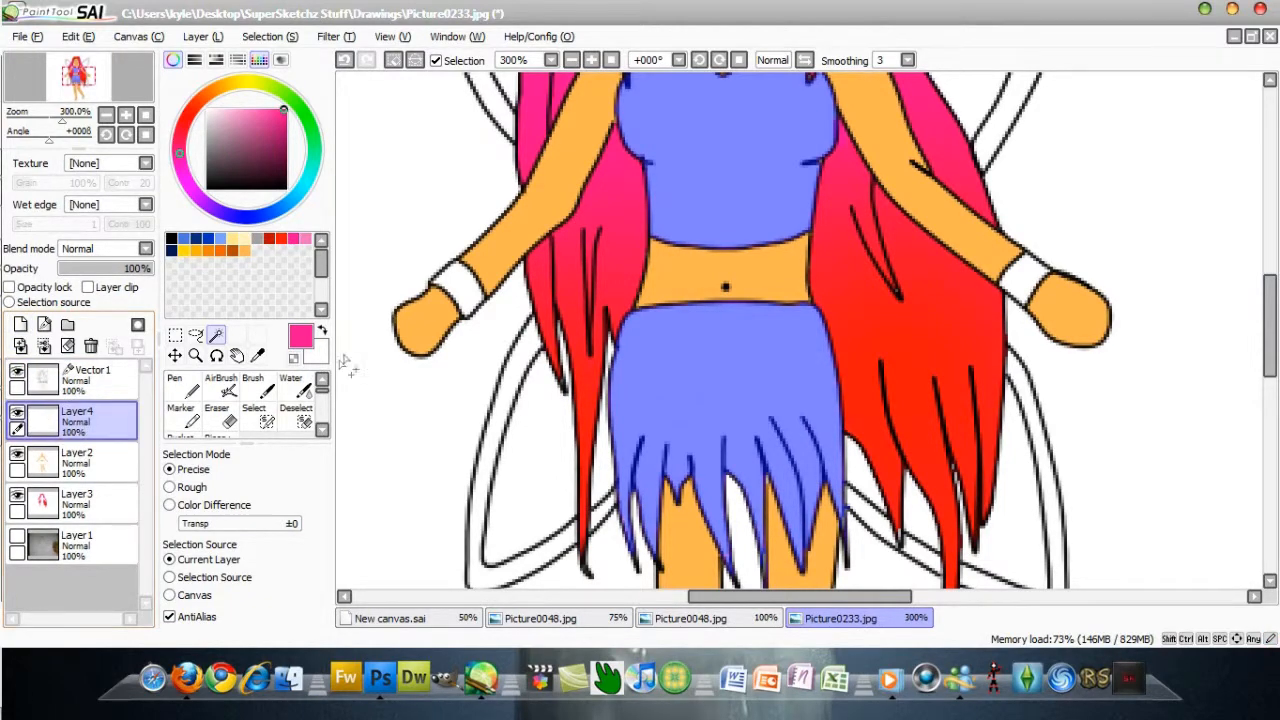
- Store a medium green and a darker green as colour swatches, and make the medium green the current colour
{"action": "left_click", "coordinate": [301, 114]}
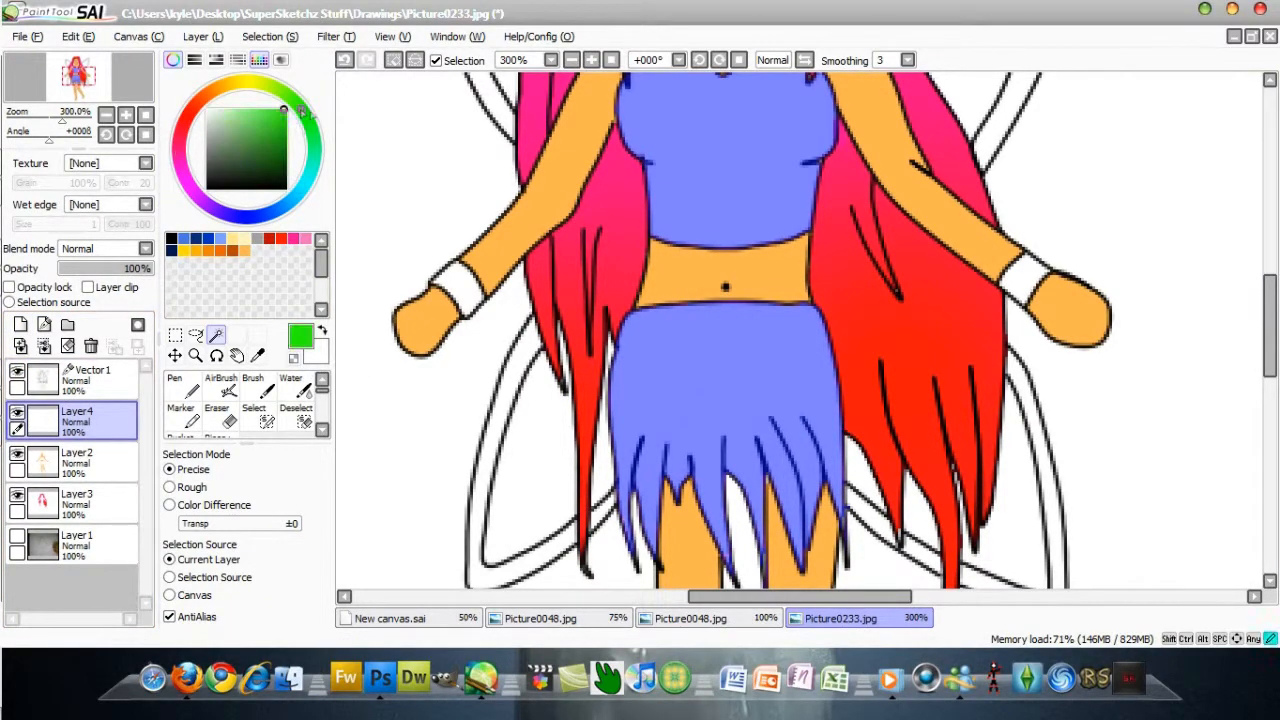
{"action": "left_click_drag", "start_coordinate": [261, 134], "coordinate": [304, 134]}
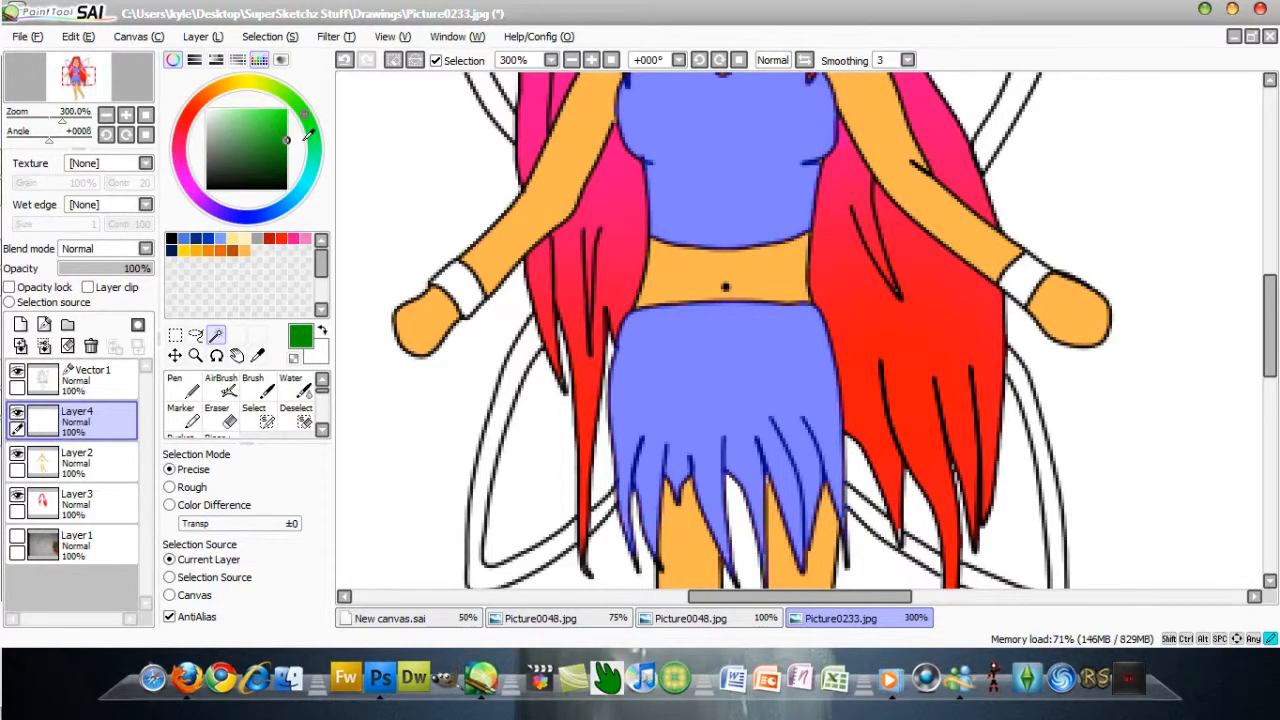
{"action": "right_click", "coordinate": [255, 254]}
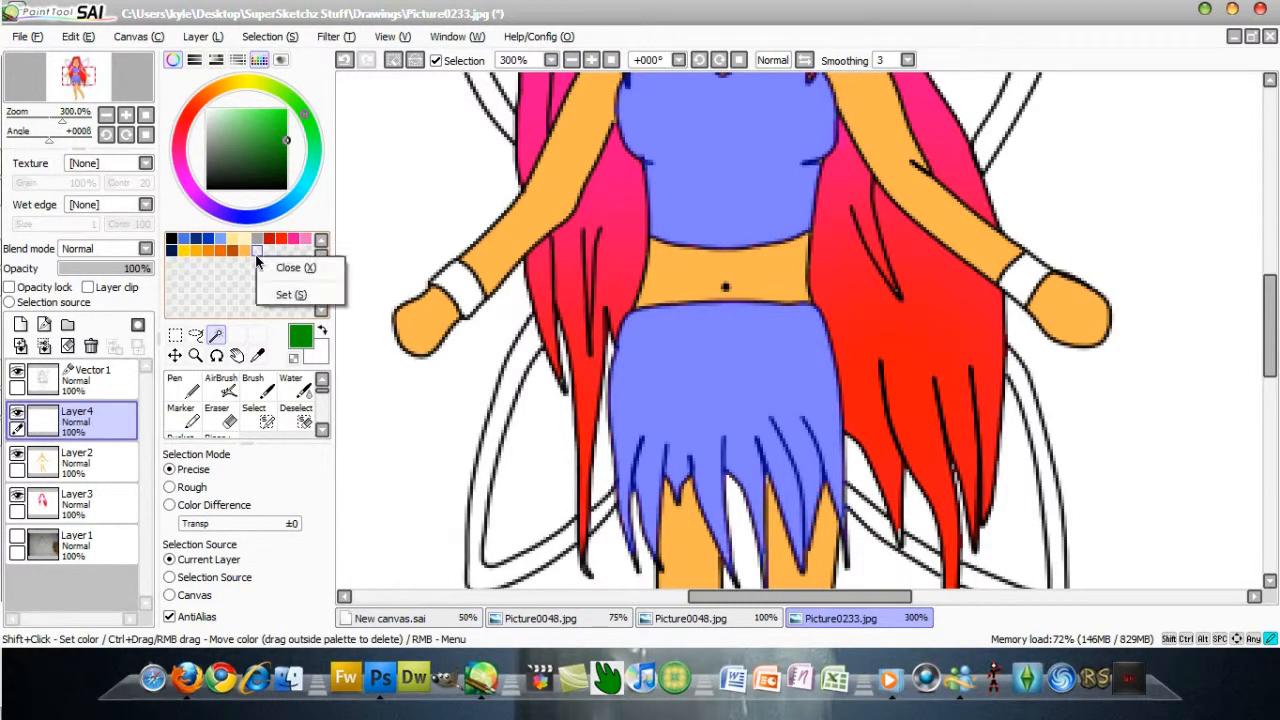
{"action": "left_click", "coordinate": [330, 288]}
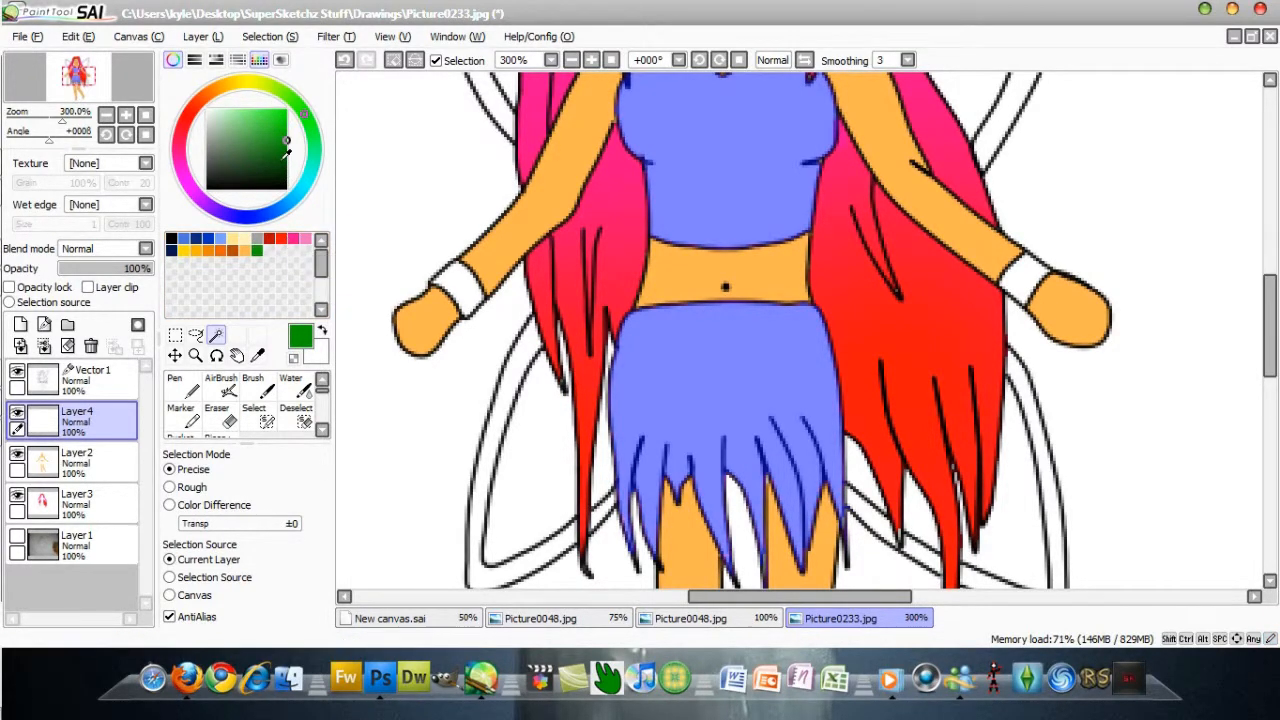
{"action": "left_click_drag", "start_coordinate": [287, 150], "coordinate": [303, 155]}
{"action": "right_click", "coordinate": [268, 252]}
{"action": "left_click", "coordinate": [291, 293]}
{"action": "left_click", "coordinate": [257, 250]}
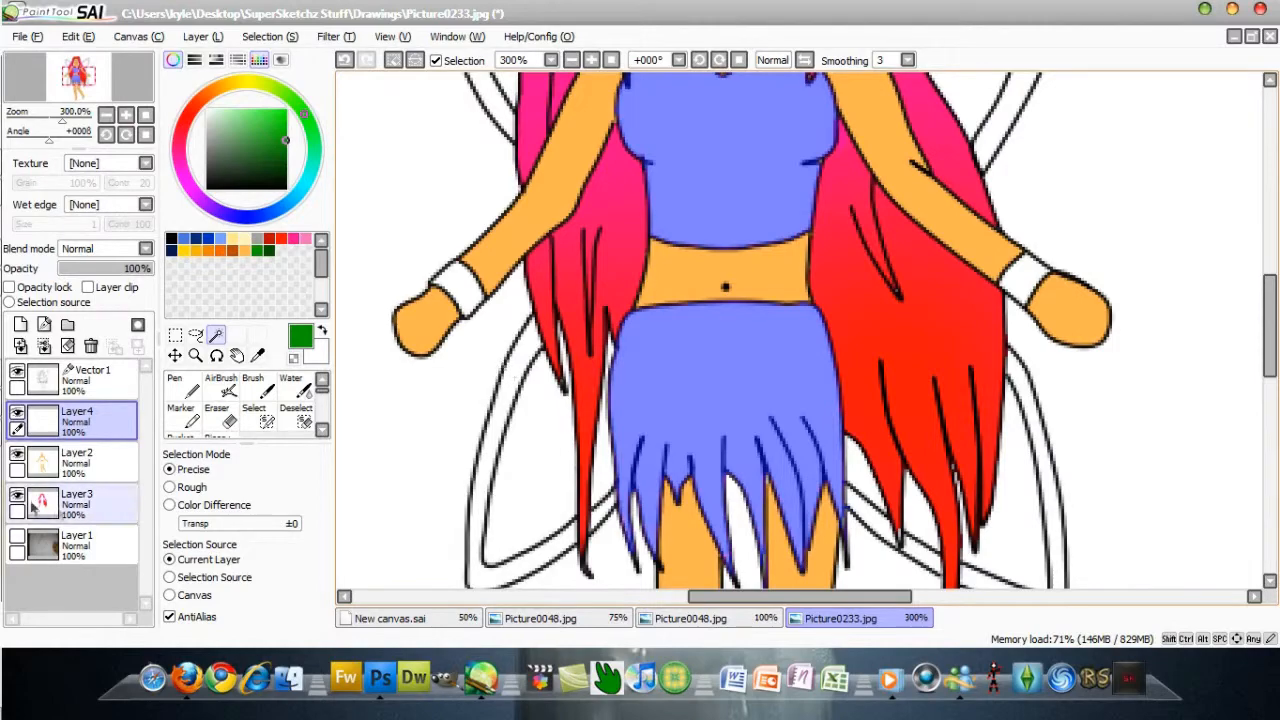
- Airbrush the selected top and skirt medium green on Layer4 and clear the selection
{"action": "left_click", "coordinate": [221, 385]}
{"action": "mouse_move", "coordinate": [728, 300]}
{"action": "left_mouse_down"}
{"action": "mouse_move", "coordinate": [728, 230]}
{"action": "mouse_move", "coordinate": [790, 260]}
{"action": "mouse_move", "coordinate": [850, 337]}
{"action": "left_mouse_up"}
{"action": "left_click_drag", "start_coordinate": [1270, 360], "coordinate": [1270, 415]}
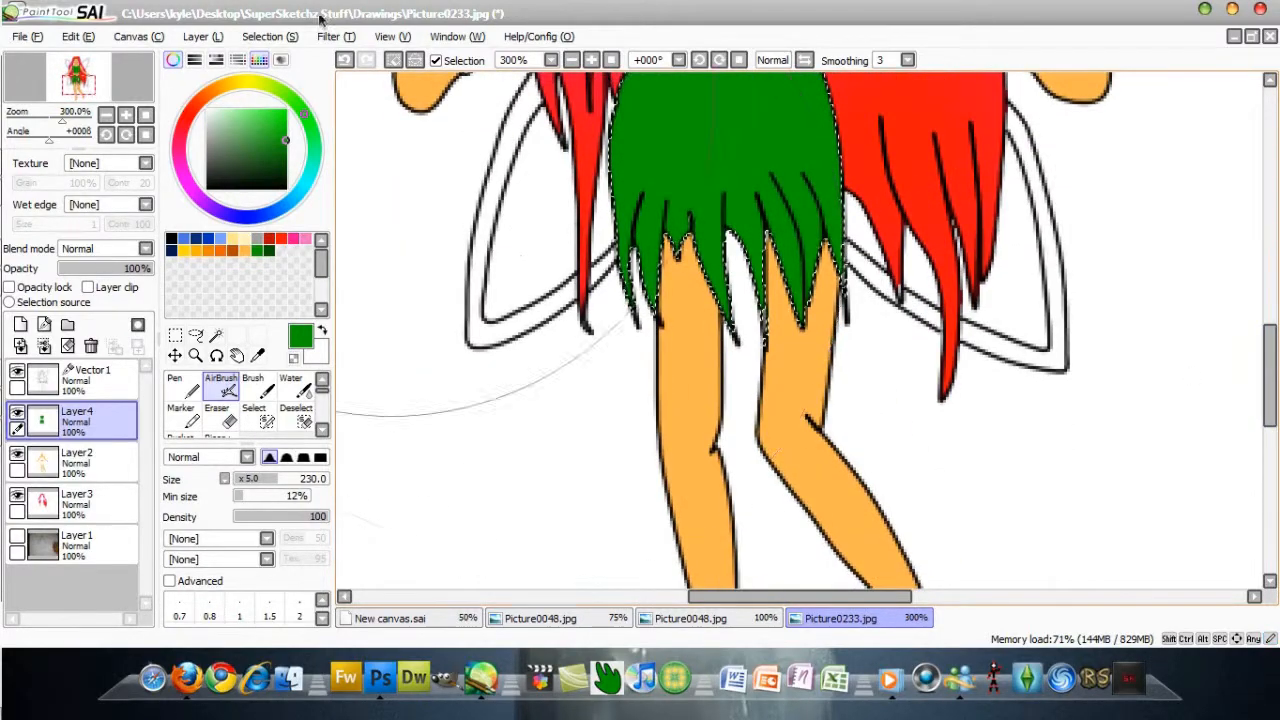
{"action": "left_click", "coordinate": [269, 37]}
{"action": "left_click", "coordinate": [270, 60]}
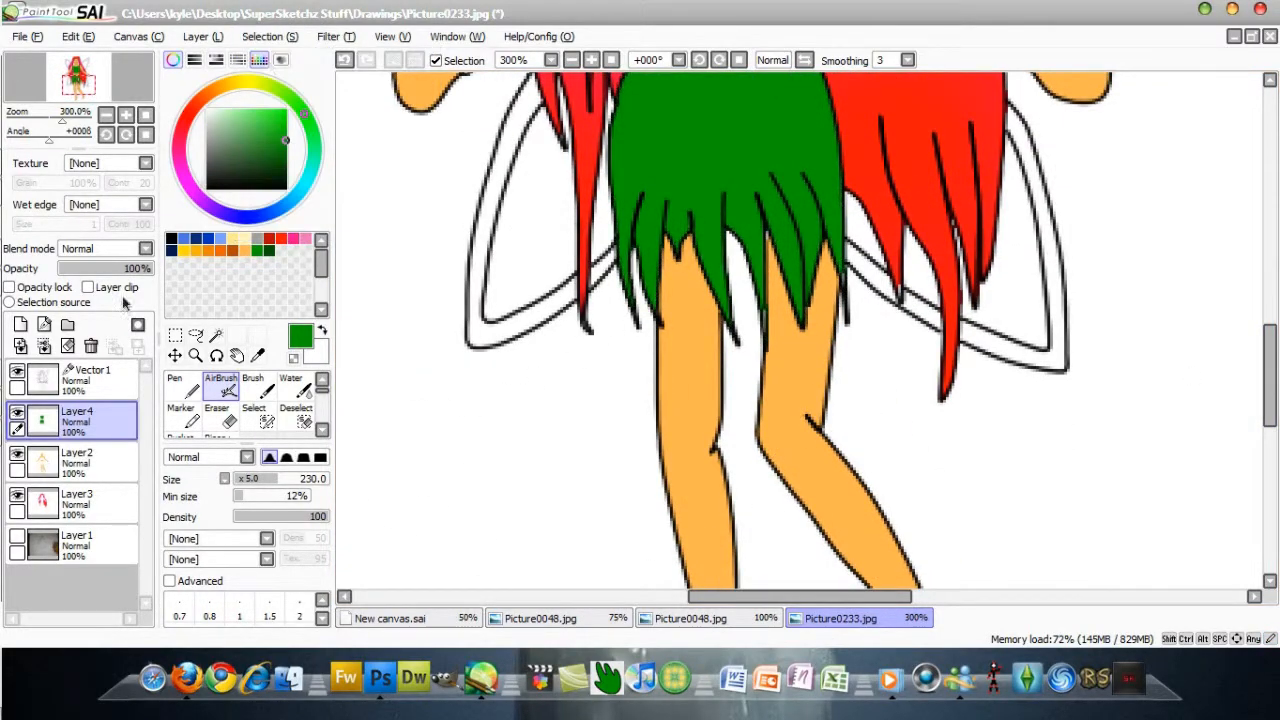
- Set up the Pen at size 1 with the dark red swatch on Layer3
{"action": "left_click", "coordinate": [60, 508]}
{"action": "left_click", "coordinate": [274, 238]}
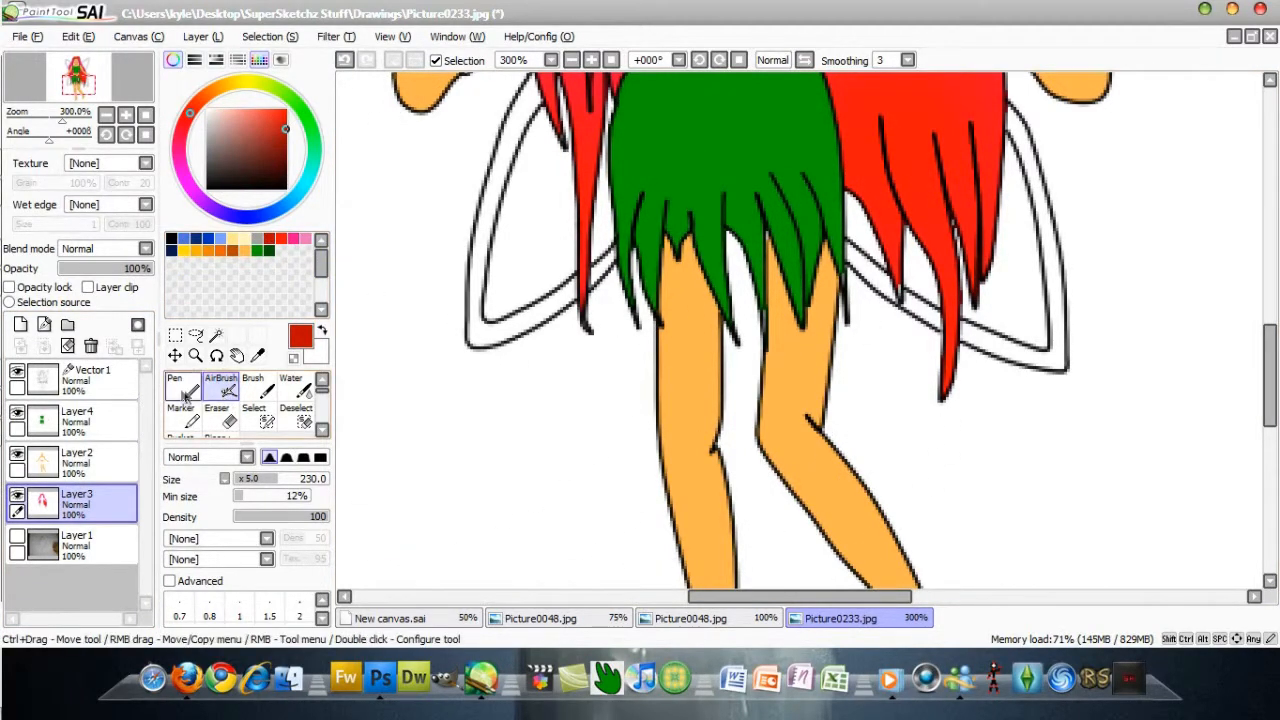
{"action": "left_click", "coordinate": [184, 397]}
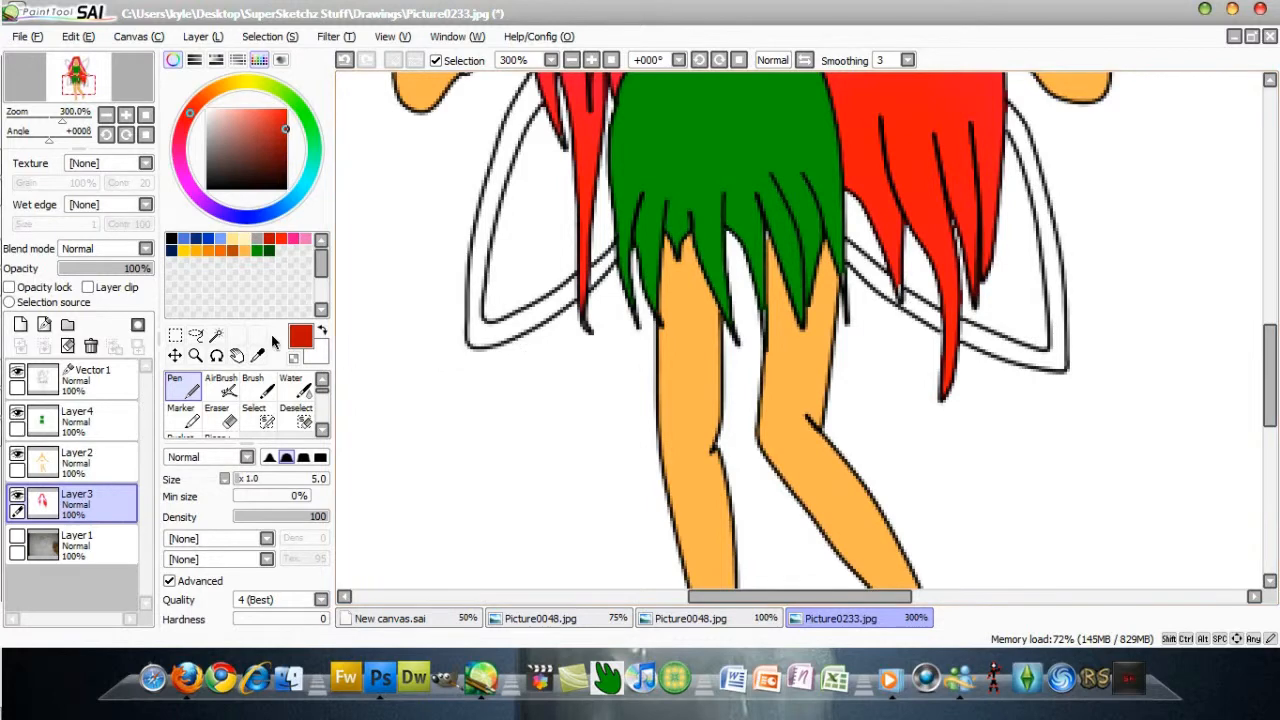
{"action": "left_click", "coordinate": [238, 482]}
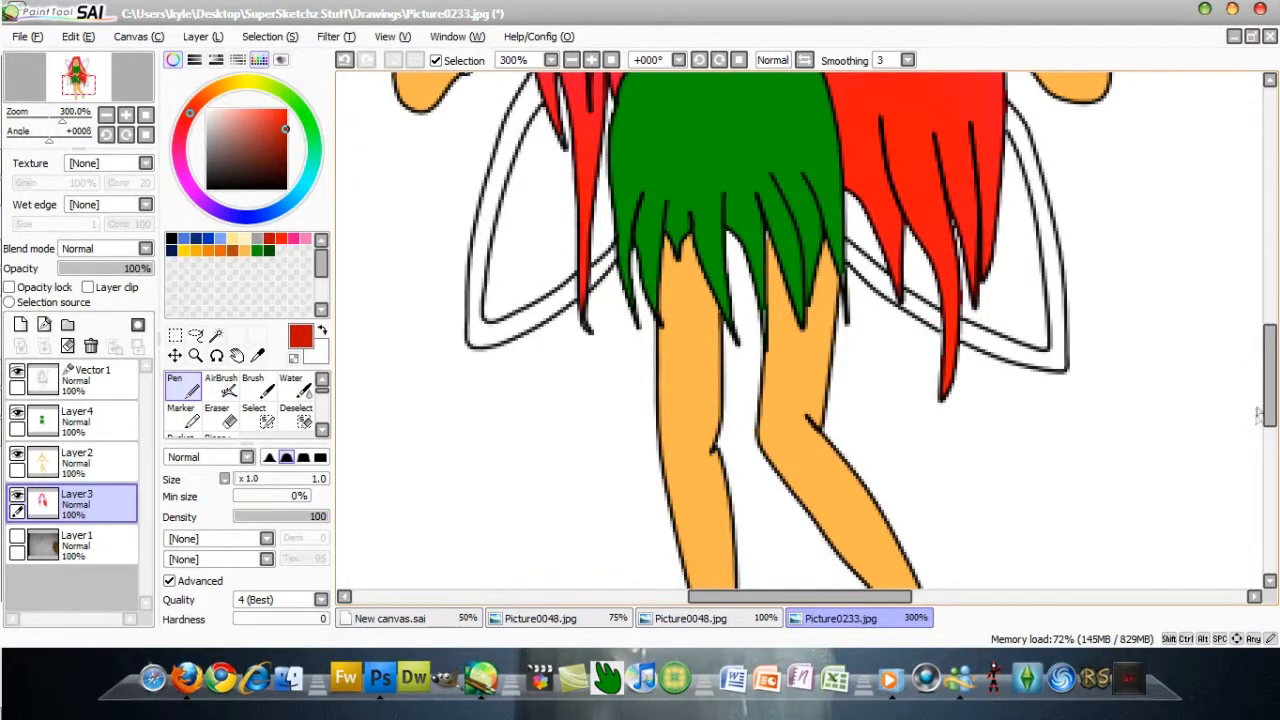
- Select the two blank gaps on either side of the neck on Vector1 with the Magic Wand
{"action": "left_click_drag", "start_coordinate": [1269, 370], "coordinate": [1269, 354]}
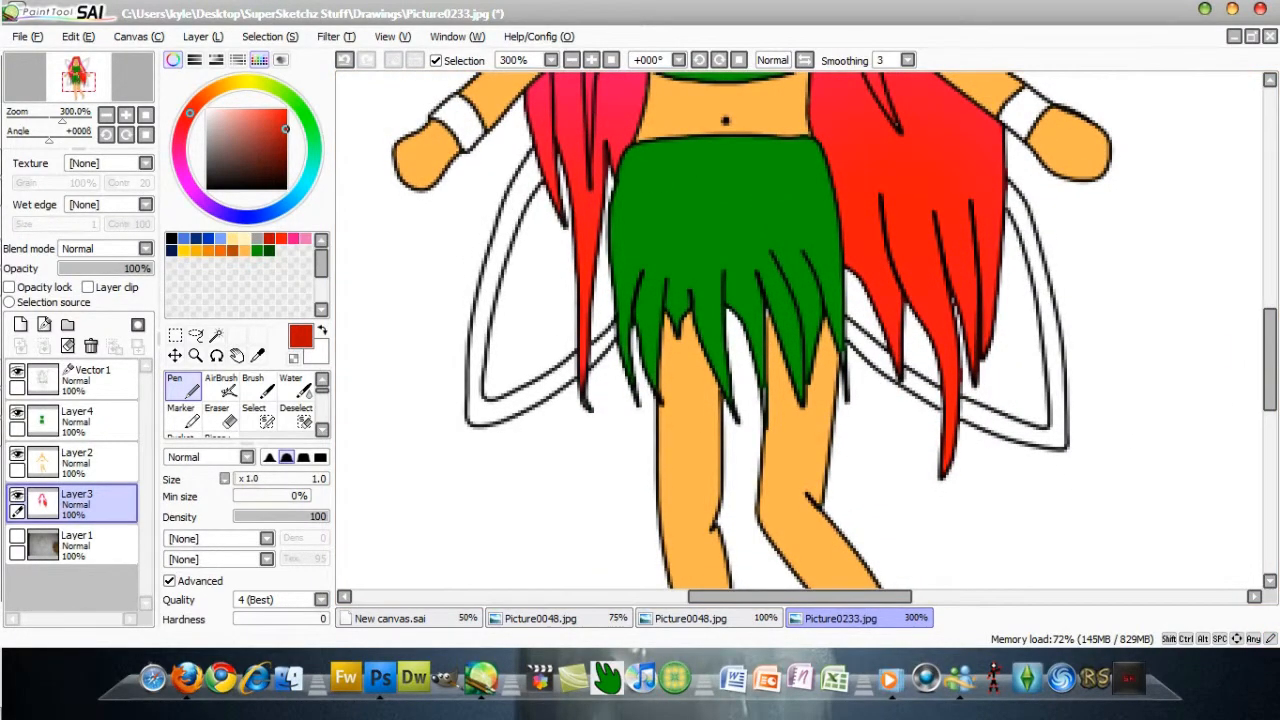
{"action": "scroll", "coordinate": [968, 368], "scroll_direction": "up", "scroll_amount": 5}
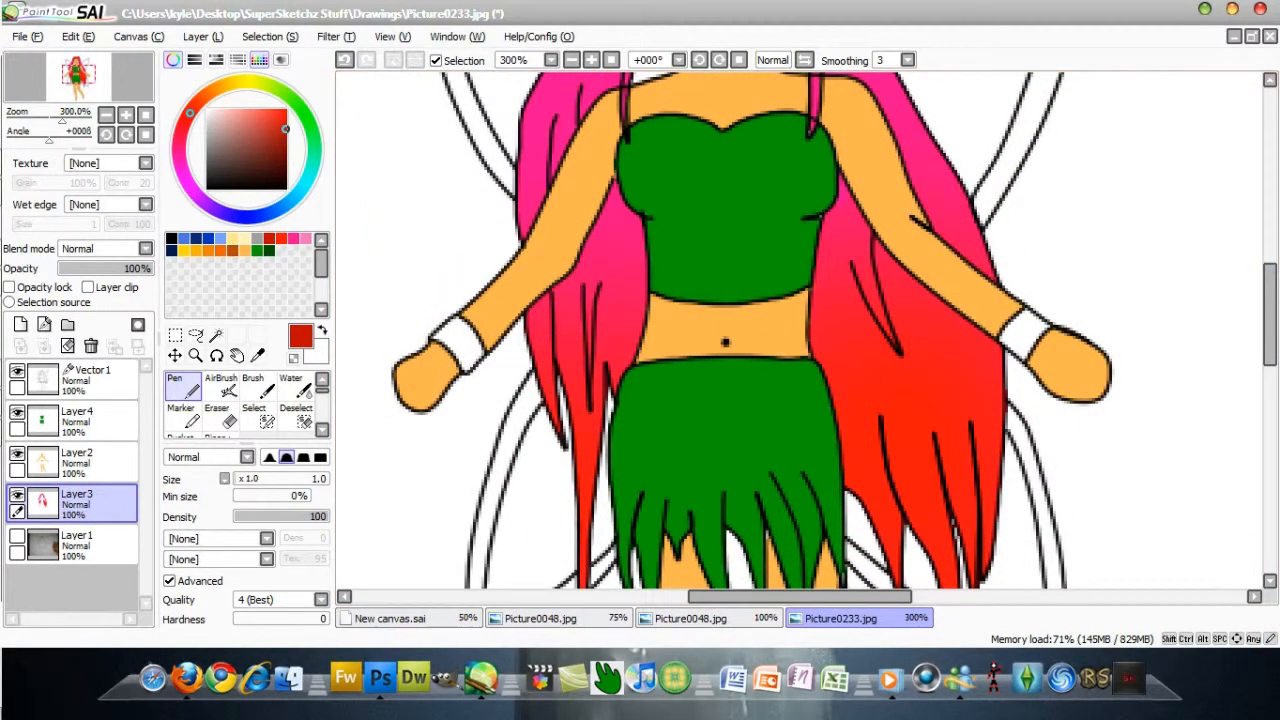
{"action": "left_click_drag", "start_coordinate": [1269, 300], "coordinate": [1270, 243]}
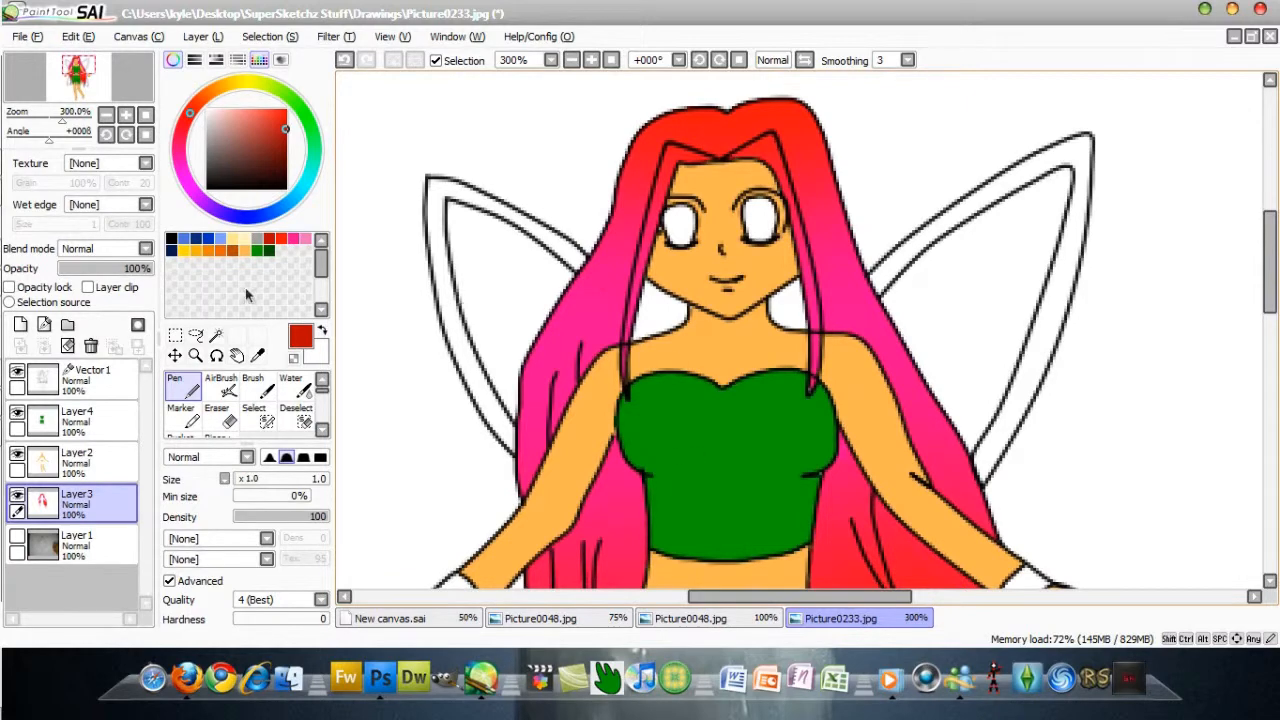
{"action": "left_click", "coordinate": [216, 335]}
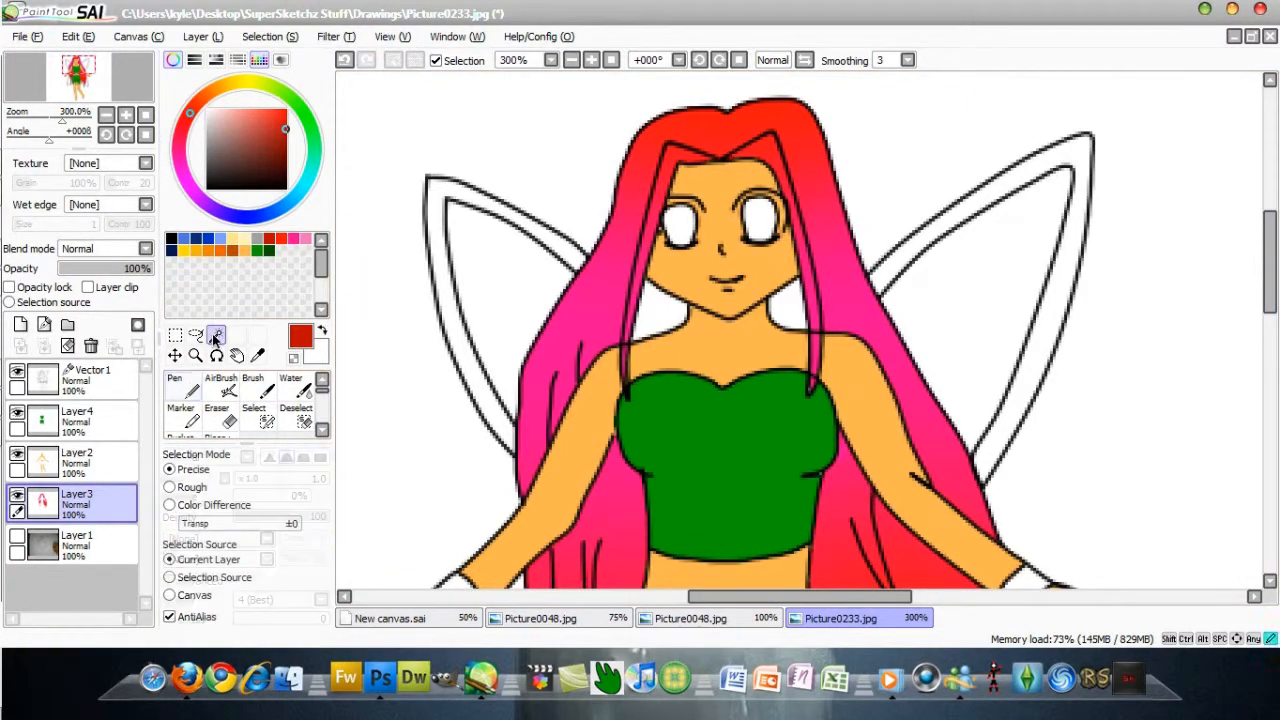
{"action": "left_click", "coordinate": [75, 385]}
{"action": "left_click", "coordinate": [660, 300]}
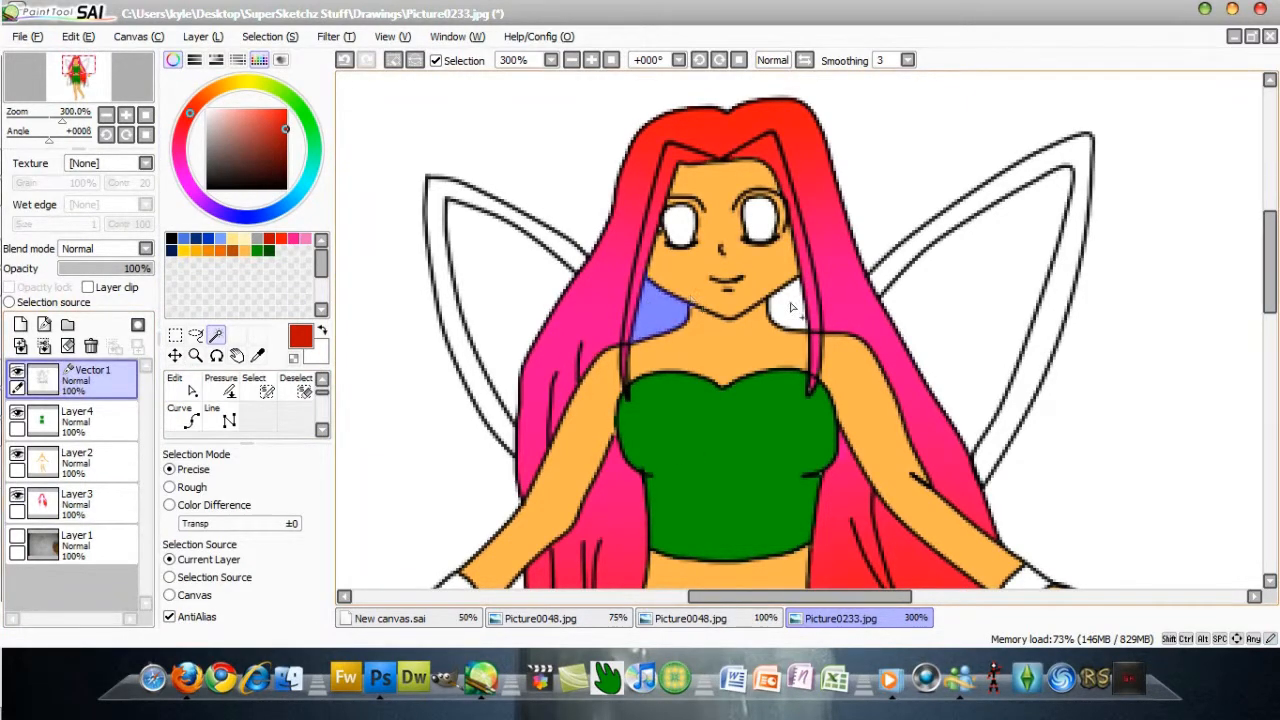
{"action": "left_click", "coordinate": [790, 306]}
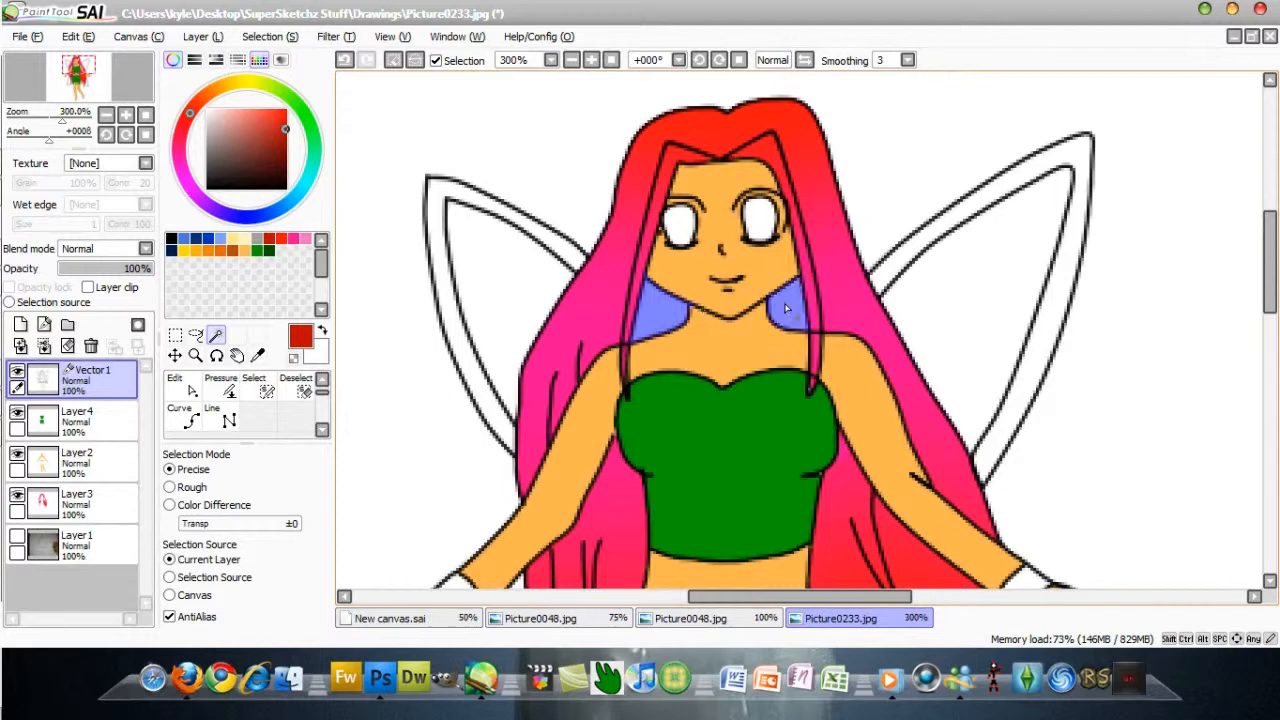
- Airbrush the selected gaps beside the neck dark magenta on Layer3 and clear the selection
{"action": "left_click", "coordinate": [90, 503]}
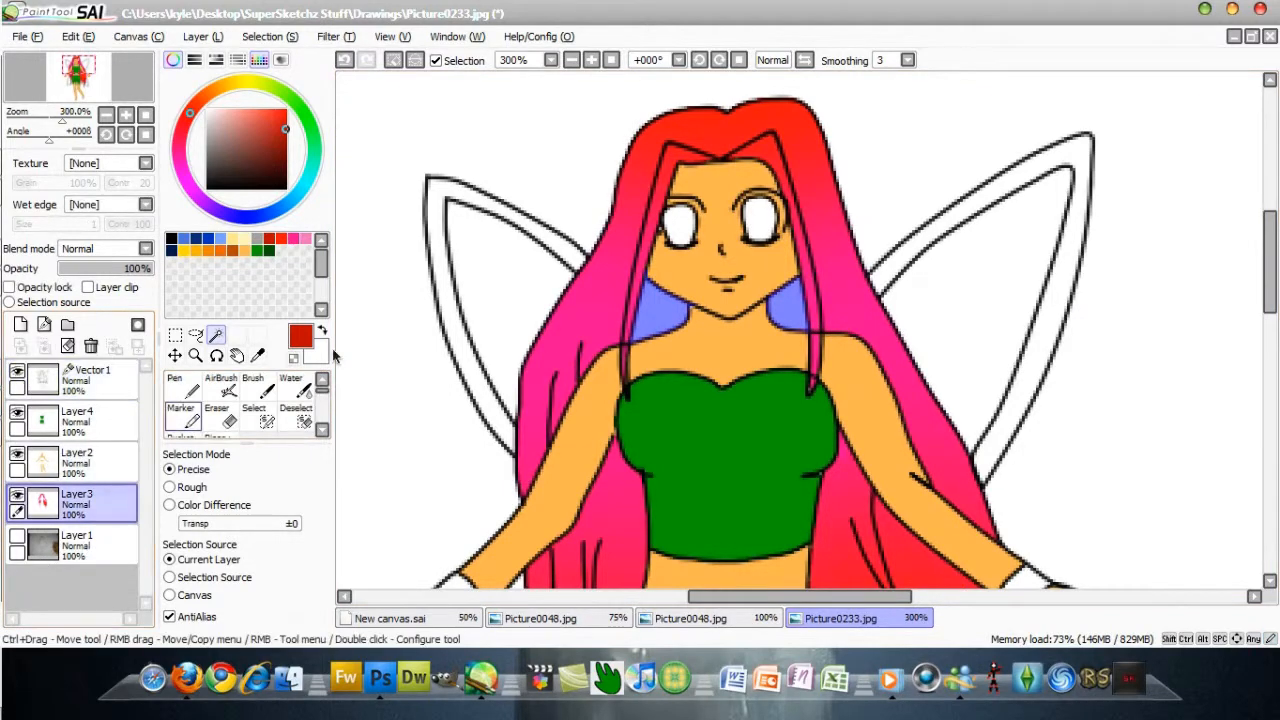
{"action": "left_click", "coordinate": [295, 238]}
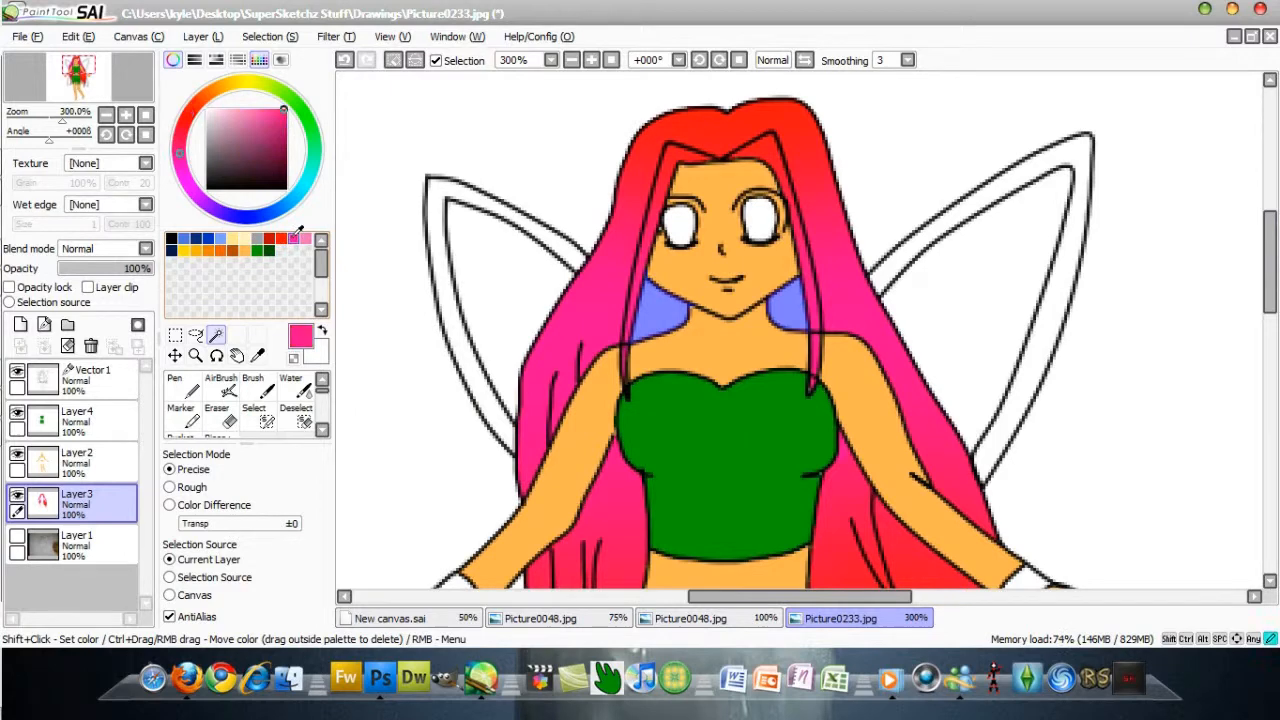
{"action": "left_click_drag", "start_coordinate": [278, 132], "coordinate": [328, 150]}
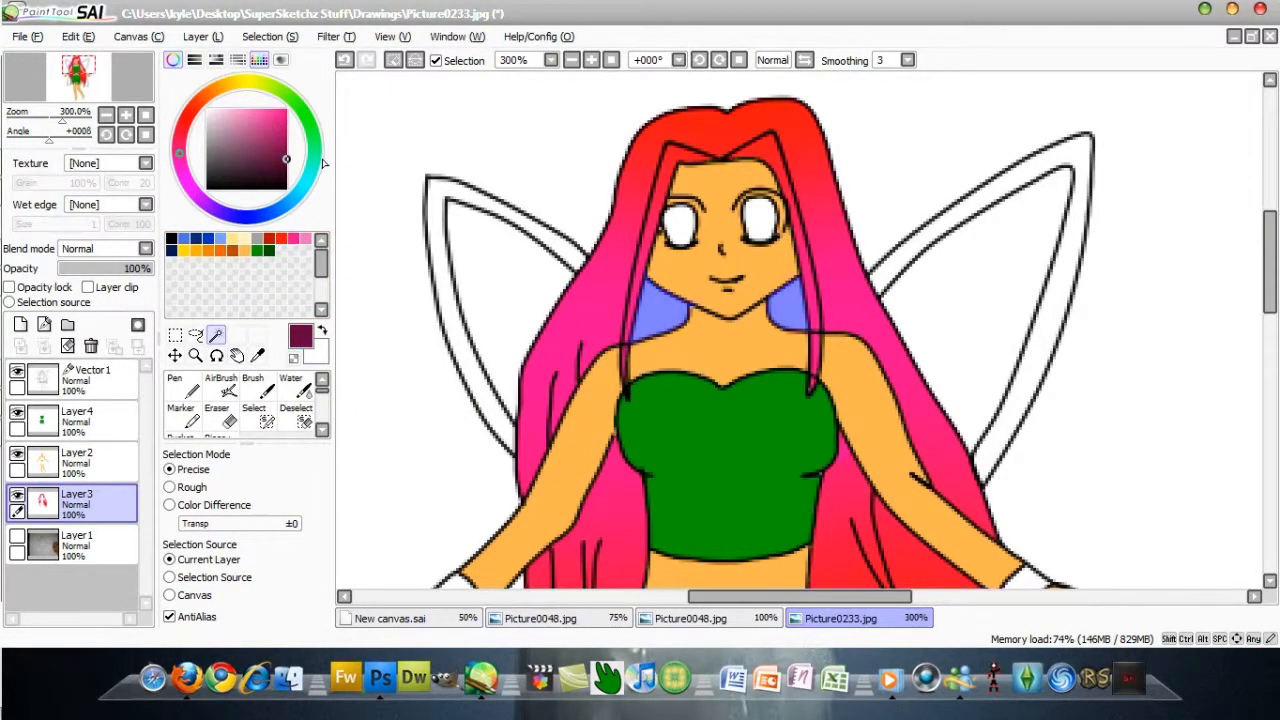
{"action": "left_click", "coordinate": [221, 385]}
{"action": "left_click", "coordinate": [735, 333]}
{"action": "left_click", "coordinate": [735, 333]}
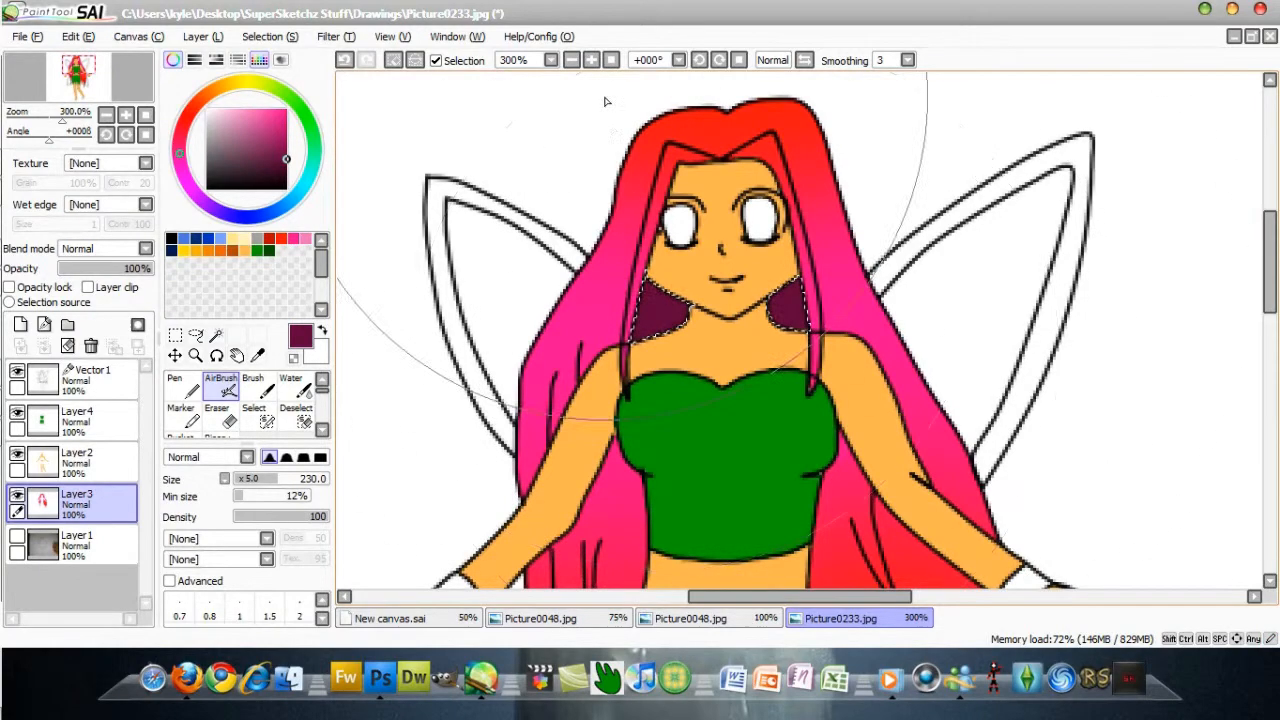
{"action": "left_click", "coordinate": [269, 36]}
{"action": "left_click", "coordinate": [280, 240]}
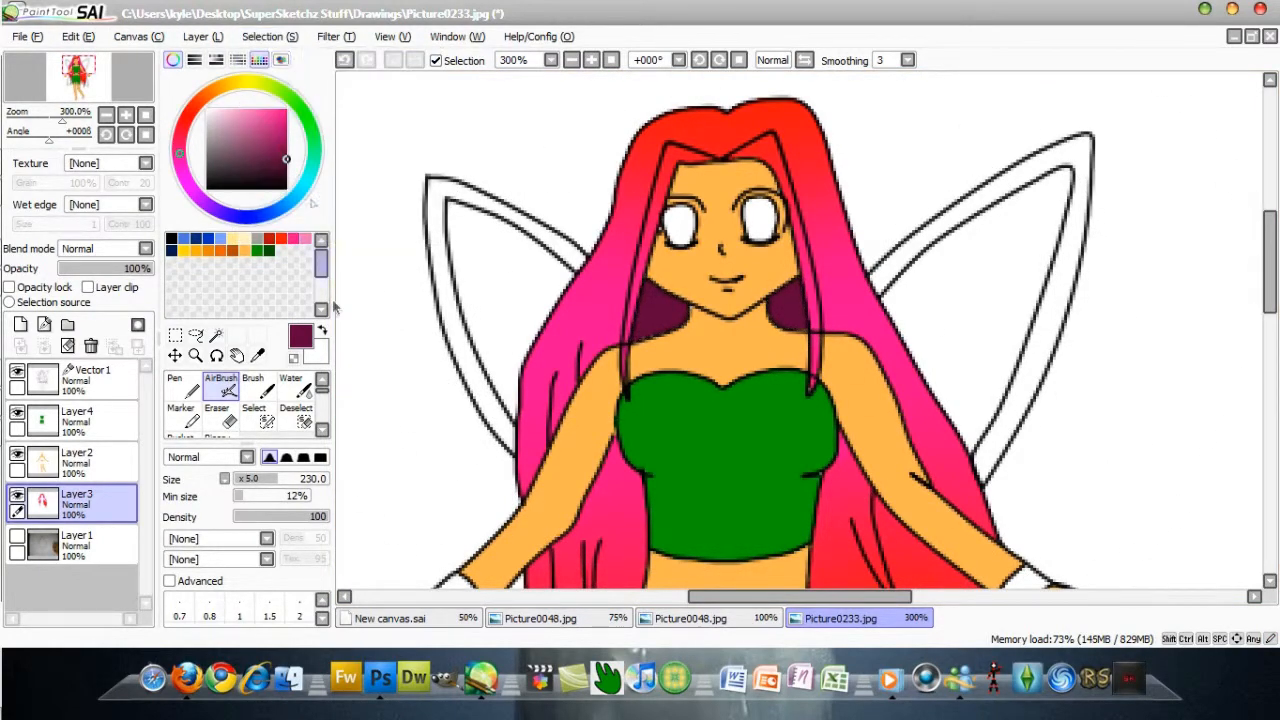
- Add a new layer directly above Layer4
{"action": "mouse_move", "coordinate": [1269, 251]}
{"action": "left_mouse_down"}
{"action": "mouse_move", "coordinate": [1274, 420]}
{"action": "mouse_move", "coordinate": [1263, 250]}
{"action": "left_mouse_up"}
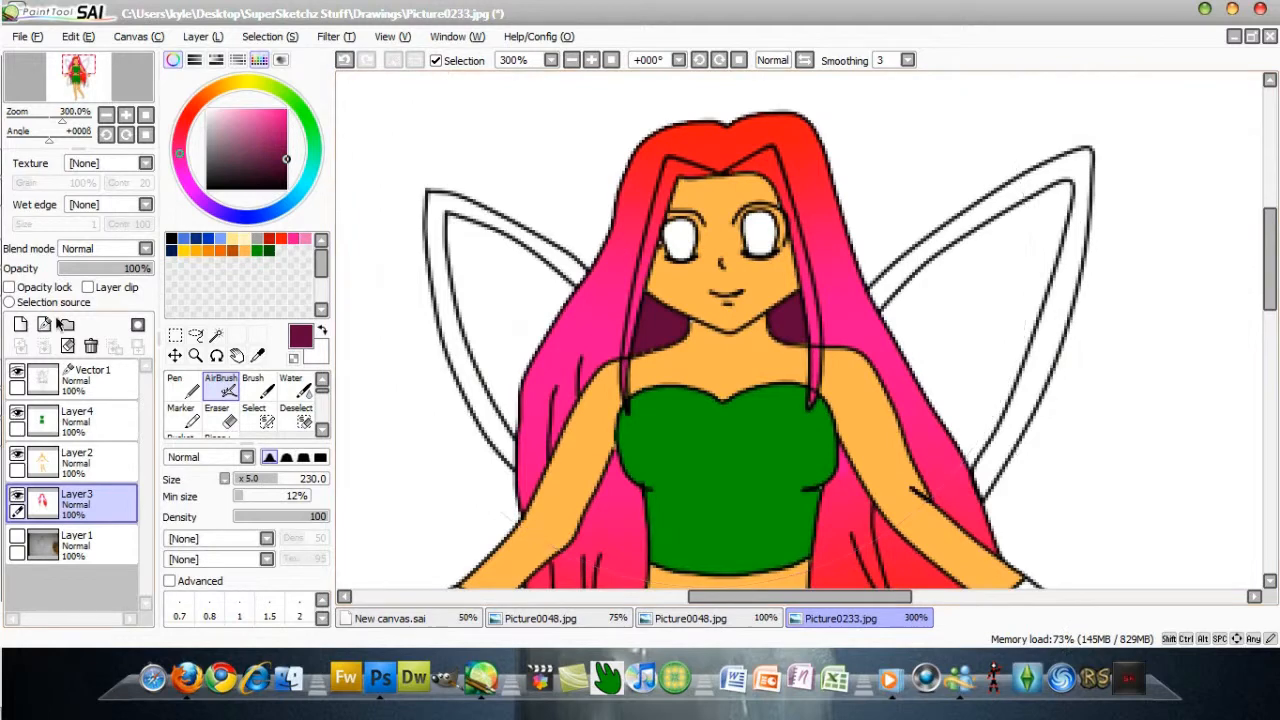
{"action": "left_click", "coordinate": [60, 378]}
{"action": "left_click", "coordinate": [55, 415]}
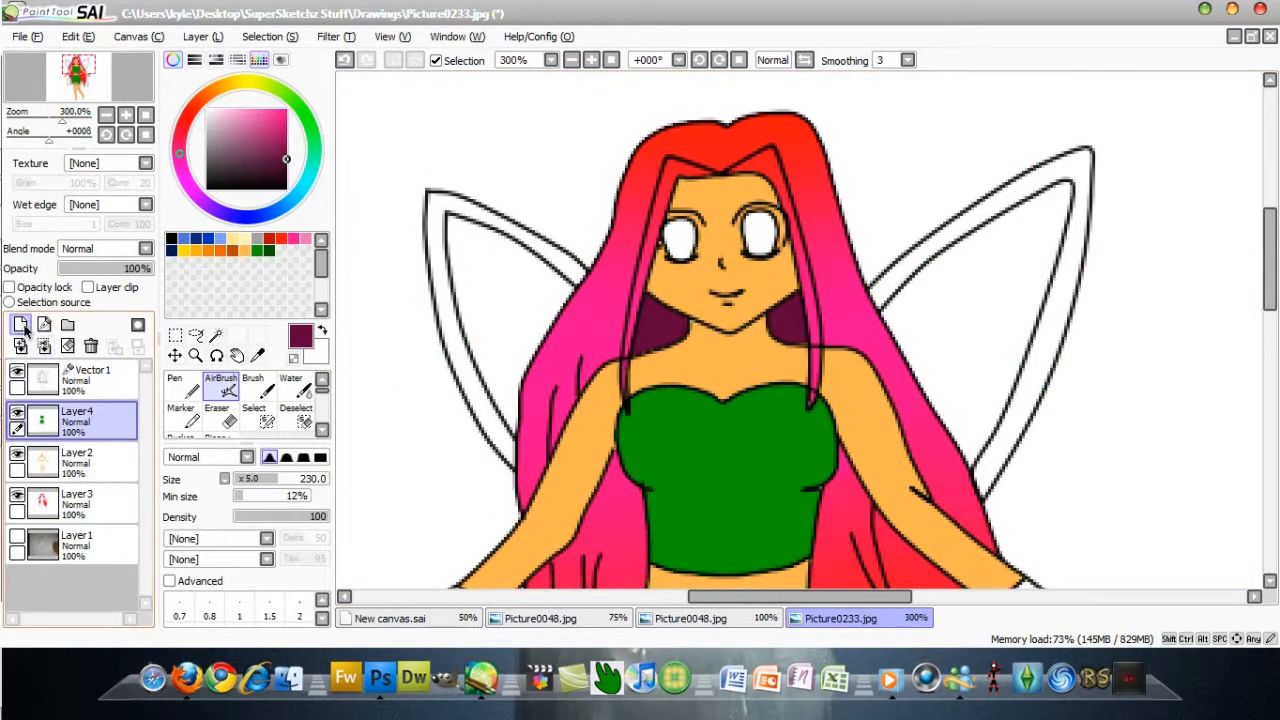
{"action": "left_click", "coordinate": [22, 327]}
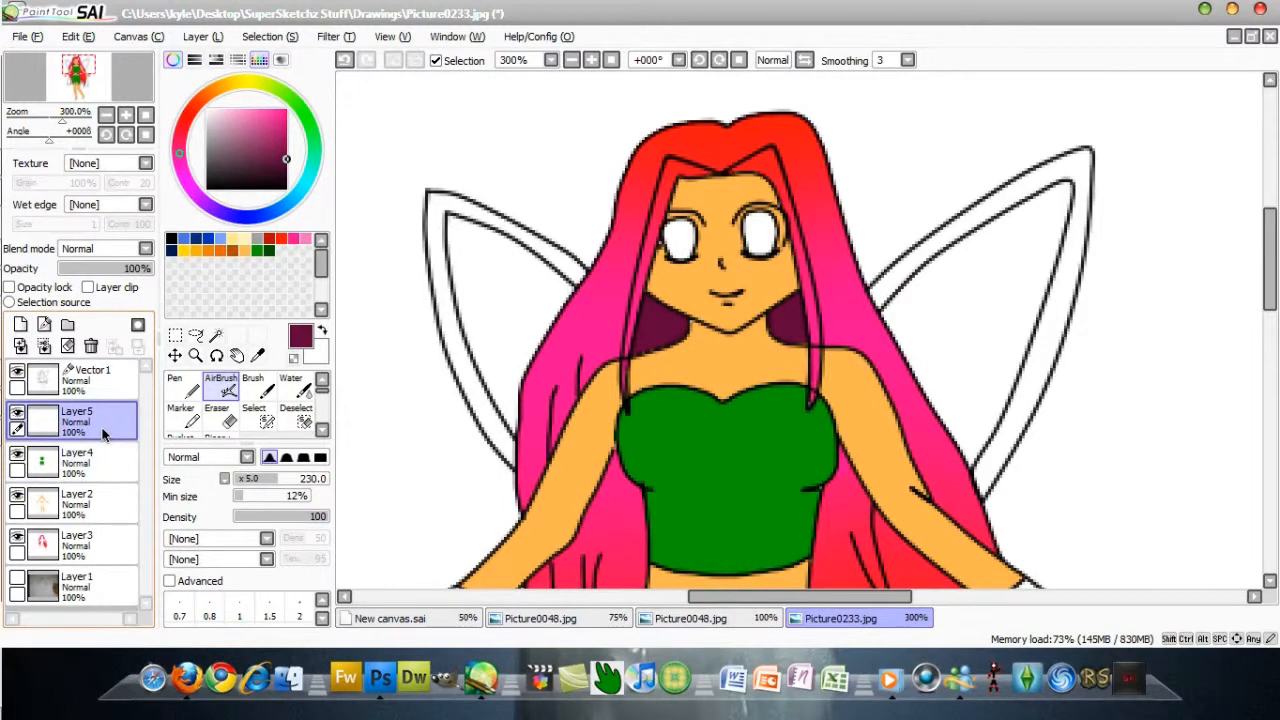
{"action": "left_click", "coordinate": [217, 335]}
{"action": "left_click", "coordinate": [437, 205]}
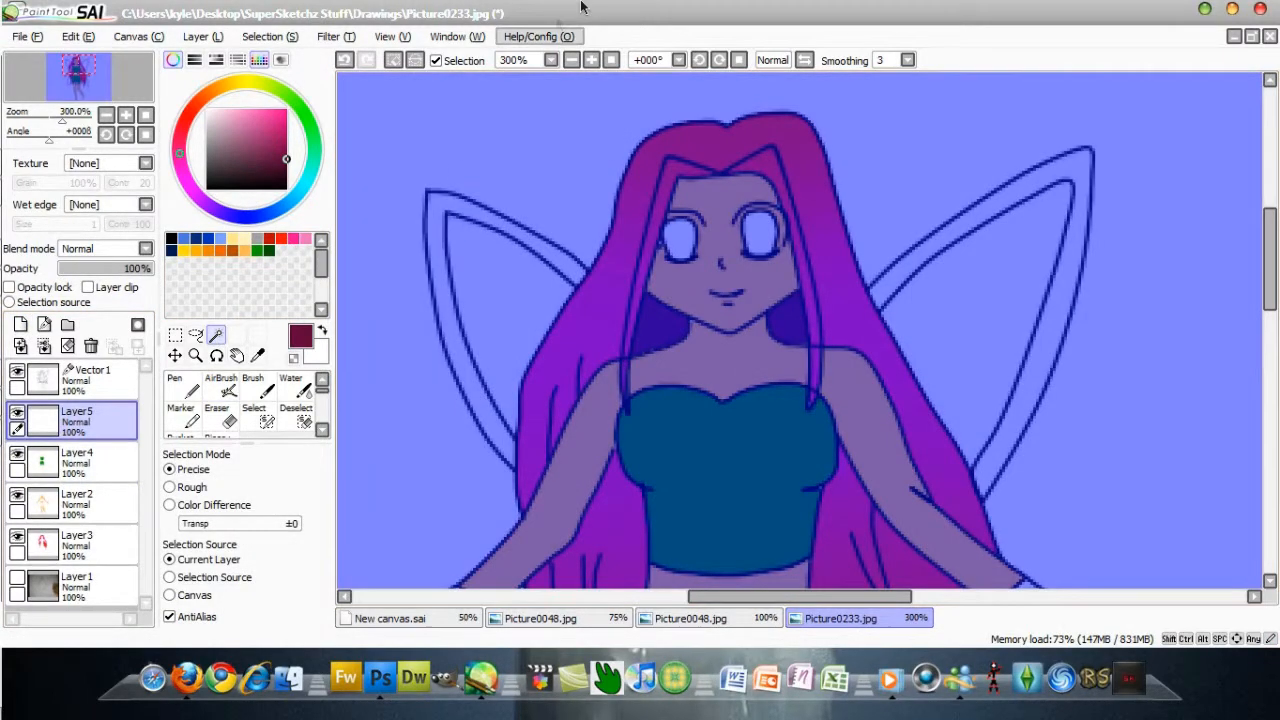
{"action": "left_click", "coordinate": [276, 38]}
{"action": "left_click", "coordinate": [280, 58]}
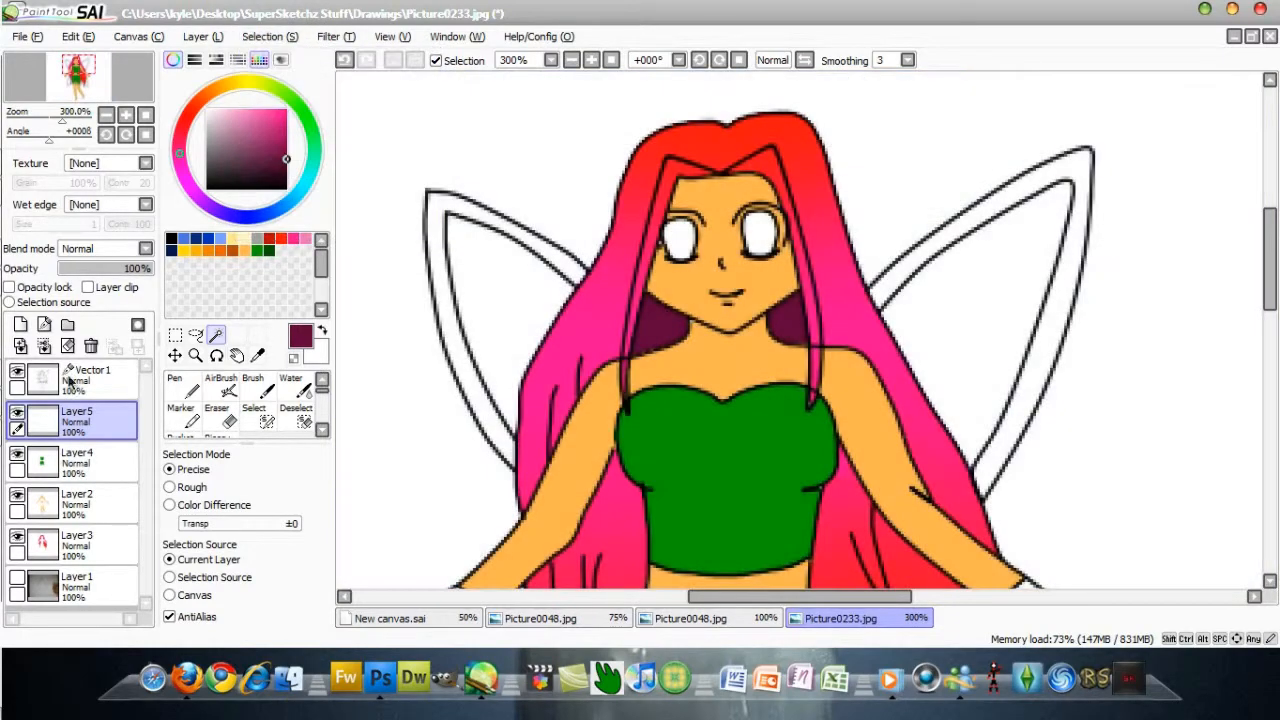
- Select every section of the upper and lower wing borders on Vector1 with the Magic Wand
{"action": "left_click", "coordinate": [90, 377]}
{"action": "left_click", "coordinate": [435, 226]}
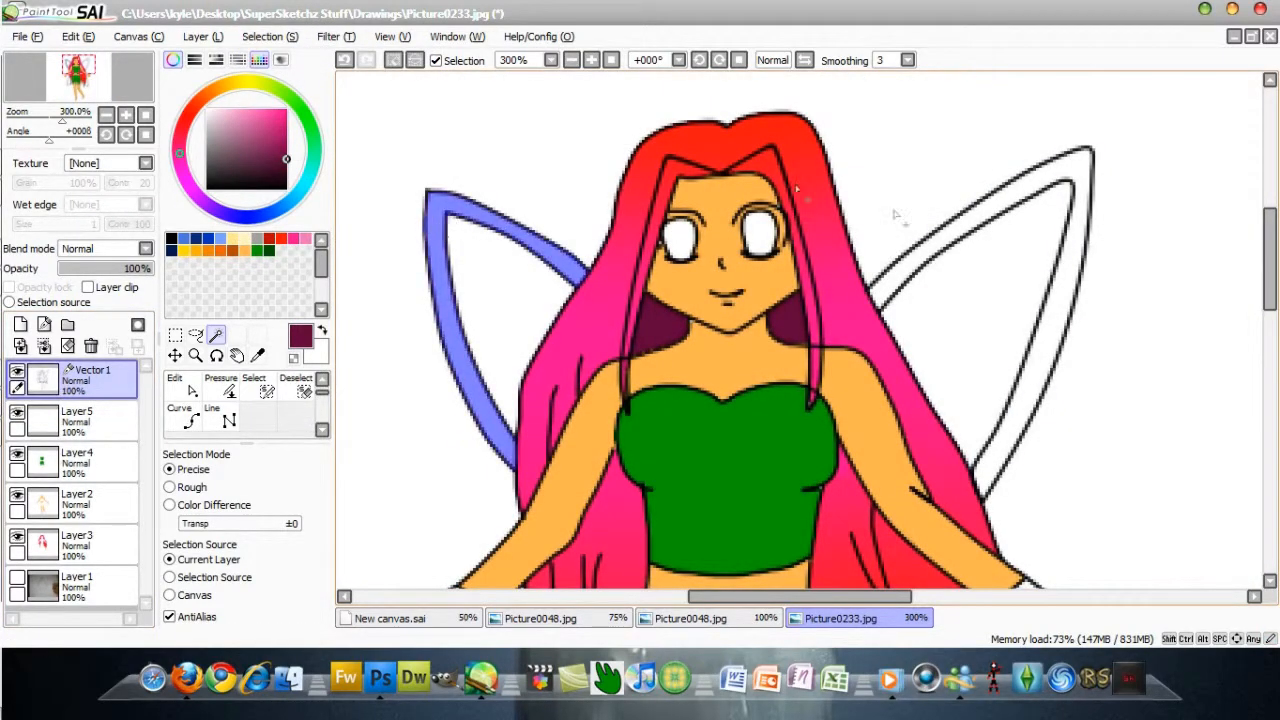
{"action": "left_click", "coordinate": [1003, 224]}
{"action": "scroll", "coordinate": [1030, 290], "scroll_direction": "down", "scroll_amount": 5}
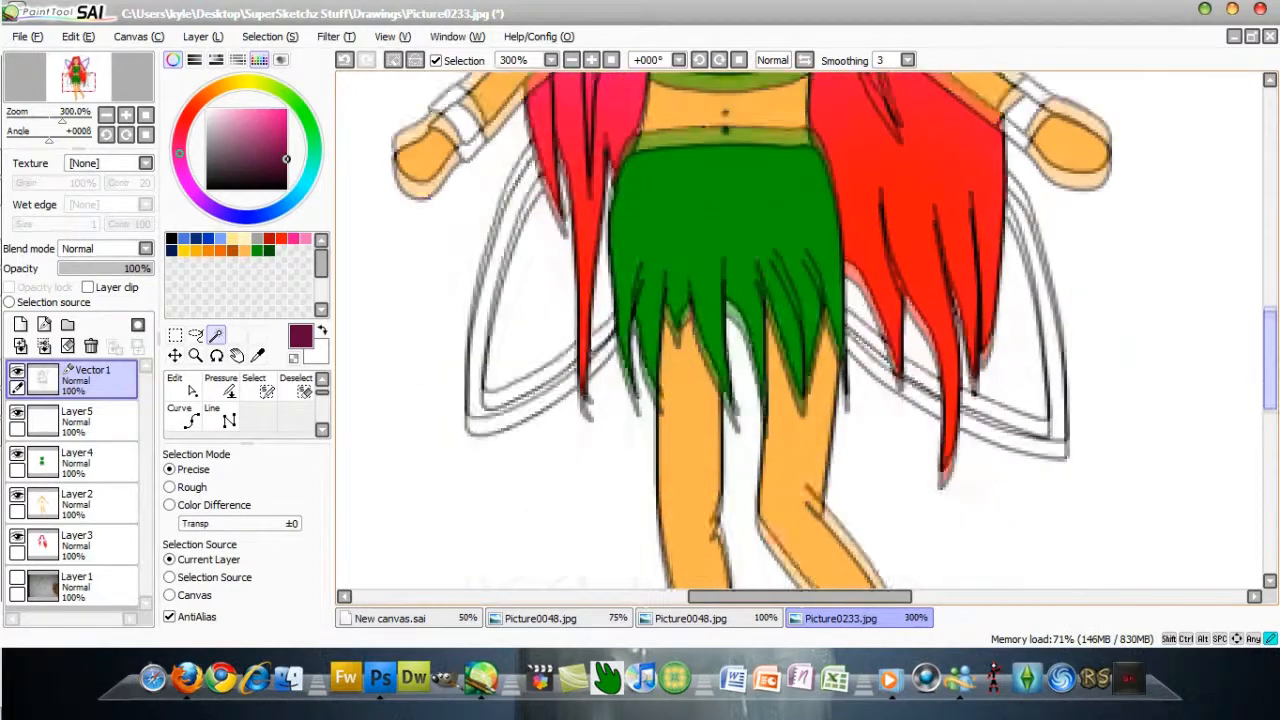
{"action": "left_click", "coordinate": [1047, 288]}
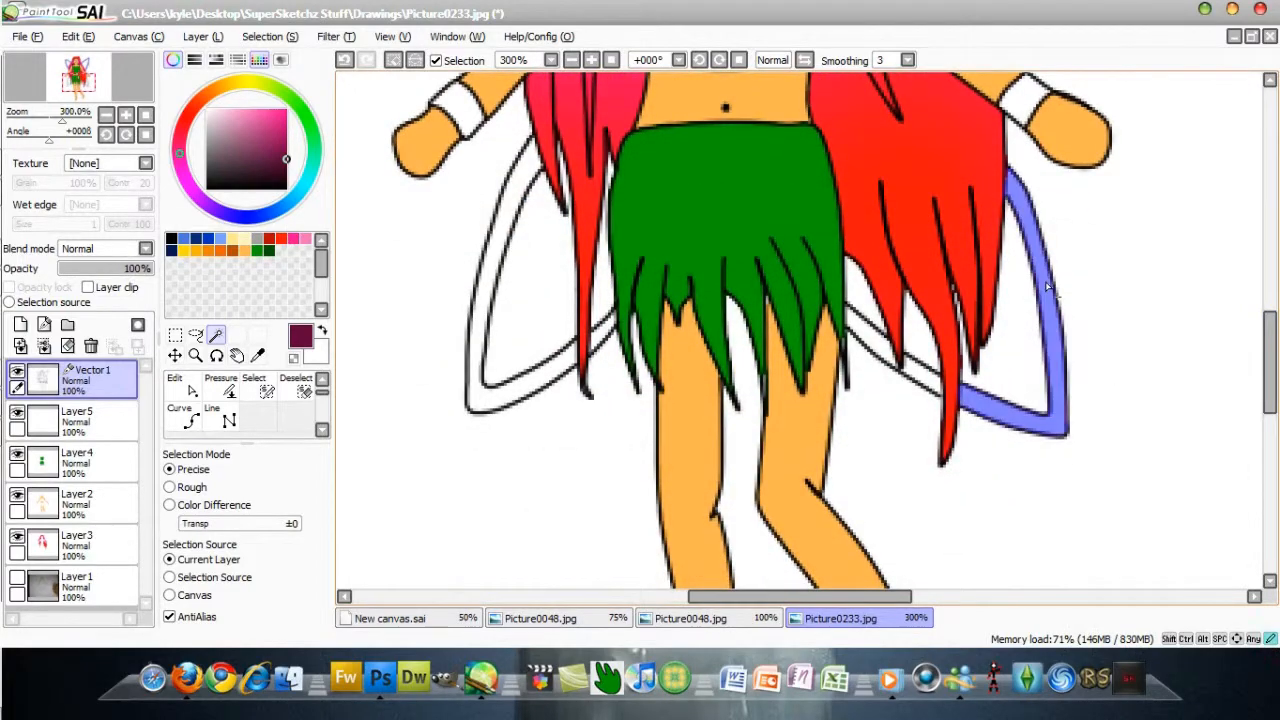
{"action": "left_click", "coordinate": [920, 383]}
{"action": "left_click", "coordinate": [876, 347]}
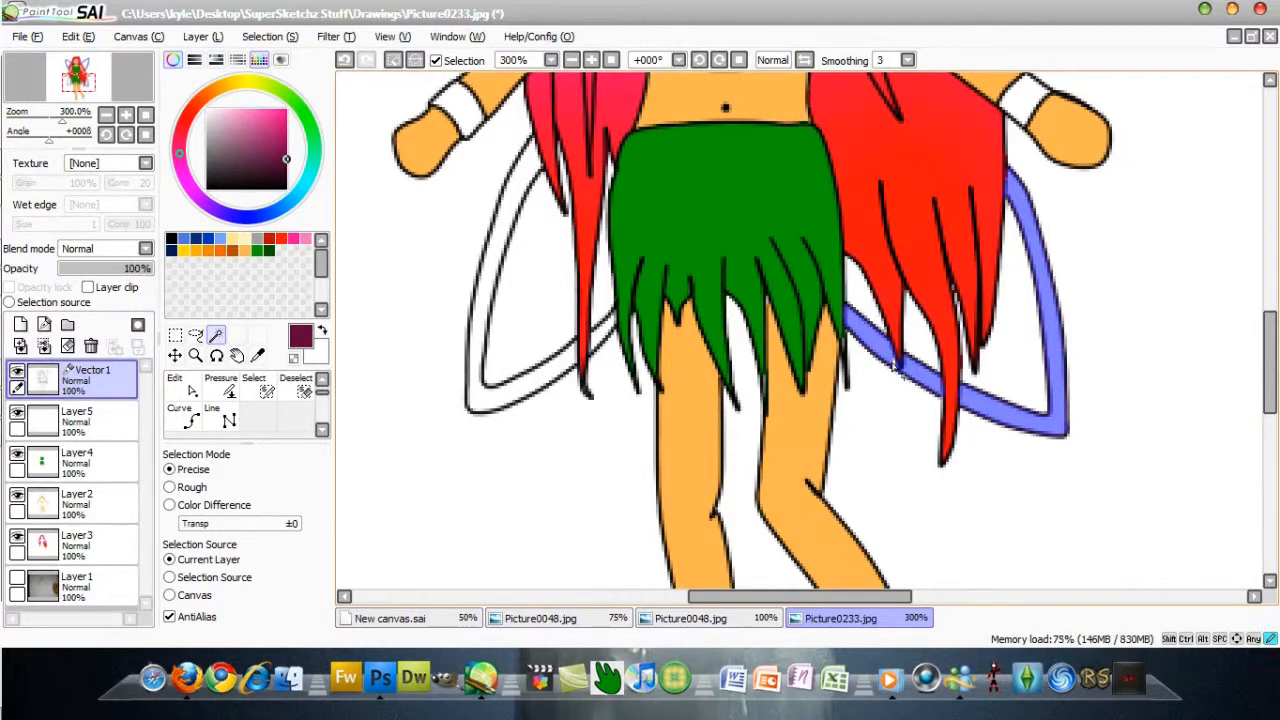
{"action": "left_click", "coordinate": [474, 344]}
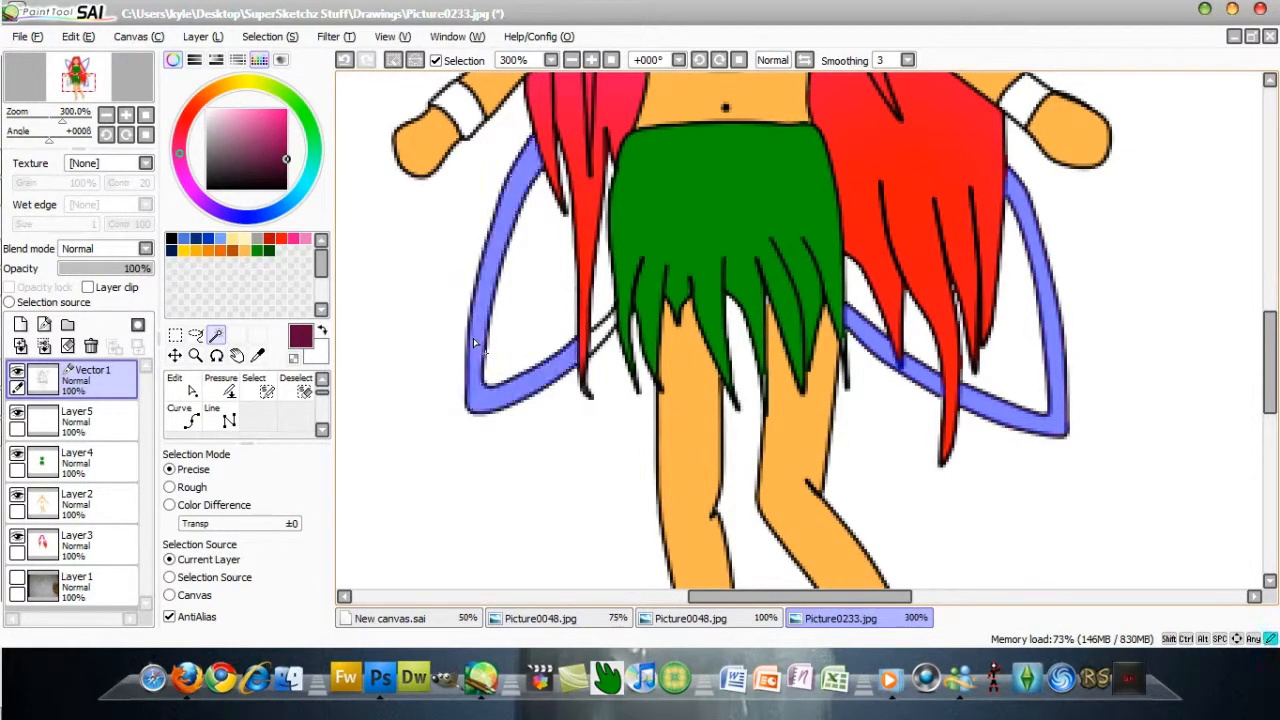
{"action": "left_click", "coordinate": [596, 341]}
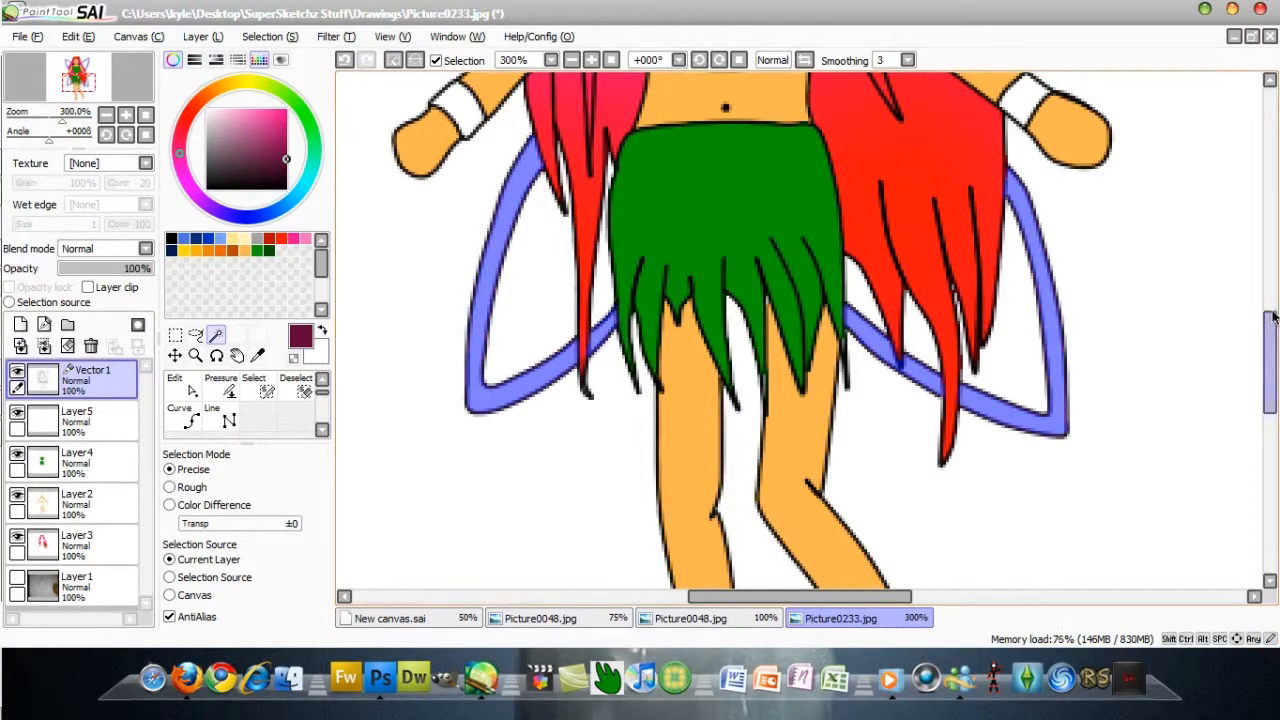
- Airbrush the selected upper and lower wing borders grey on Layer5 with the 230-size brush
{"action": "left_click_drag", "start_coordinate": [1274, 316], "coordinate": [1272, 214]}
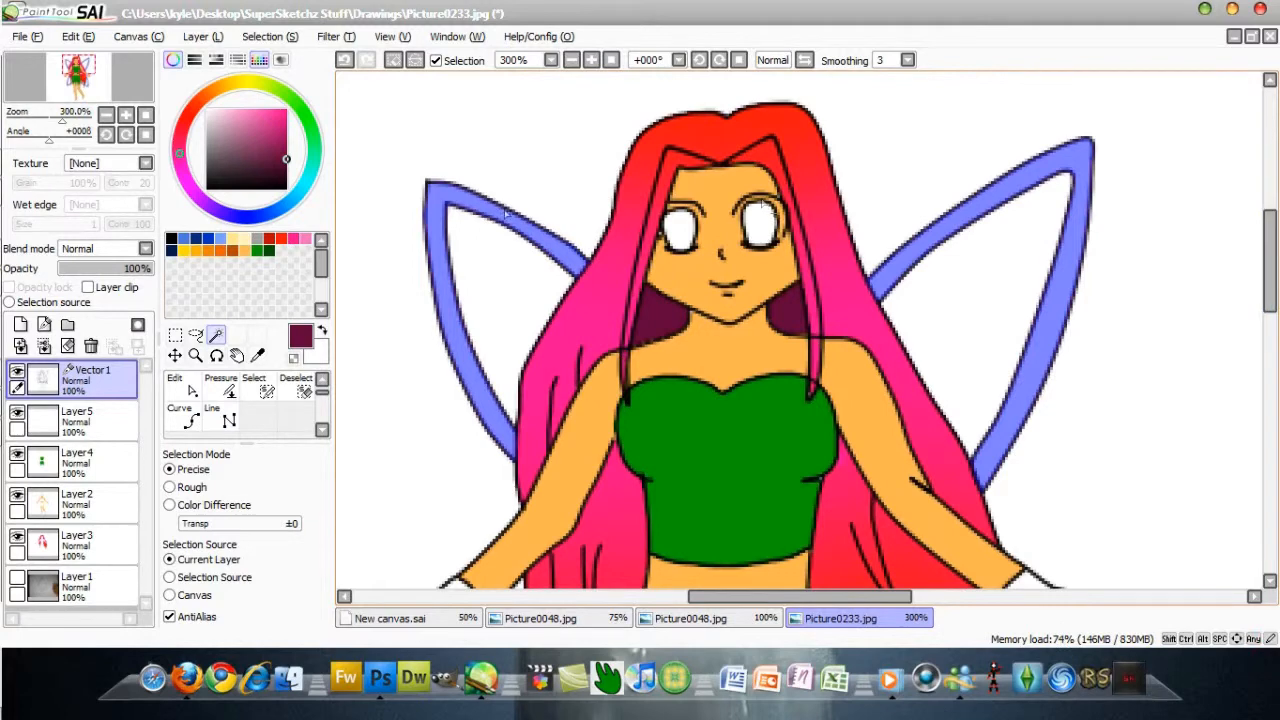
{"action": "left_click", "coordinate": [258, 239]}
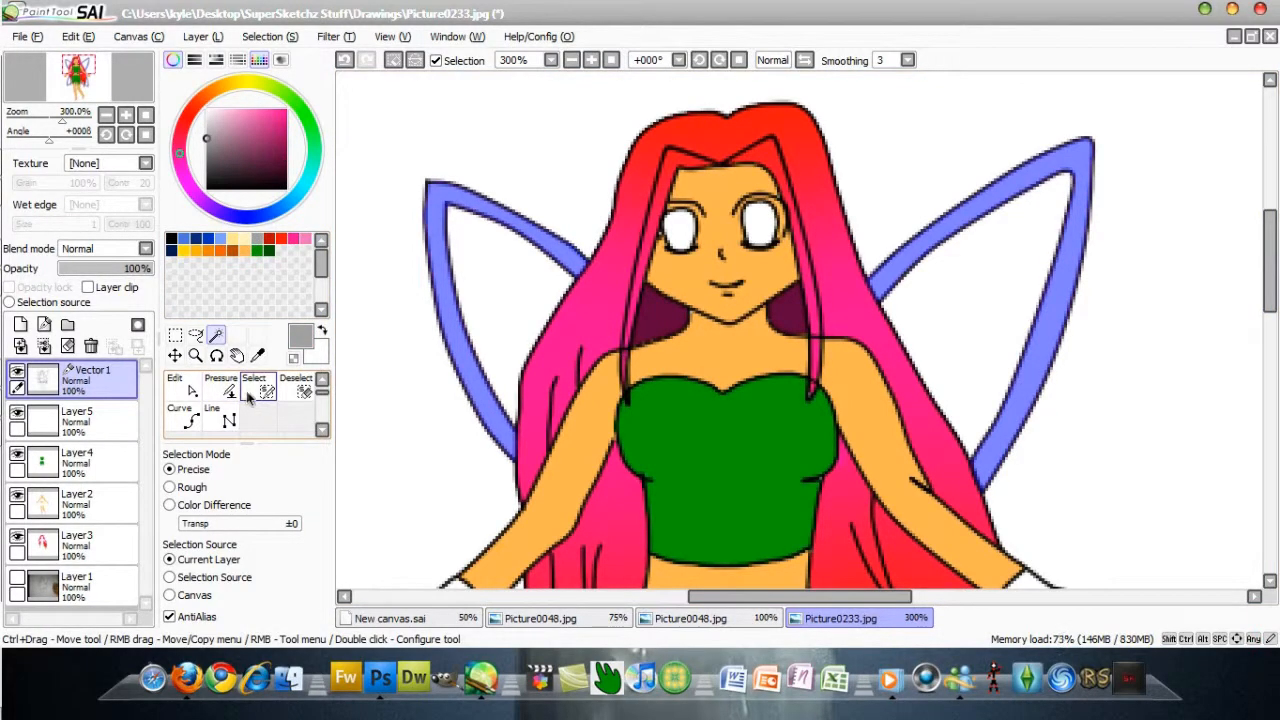
{"action": "left_click", "coordinate": [85, 421]}
{"action": "left_click", "coordinate": [236, 395]}
{"action": "mouse_move", "coordinate": [414, 229]}
{"action": "left_mouse_down"}
{"action": "mouse_move", "coordinate": [568, 423]}
{"action": "mouse_move", "coordinate": [369, 364]}
{"action": "mouse_move", "coordinate": [759, 282]}
{"action": "mouse_move", "coordinate": [678, 69]}
{"action": "mouse_move", "coordinate": [1086, 346]}
{"action": "mouse_move", "coordinate": [974, 9]}
{"action": "left_mouse_up"}
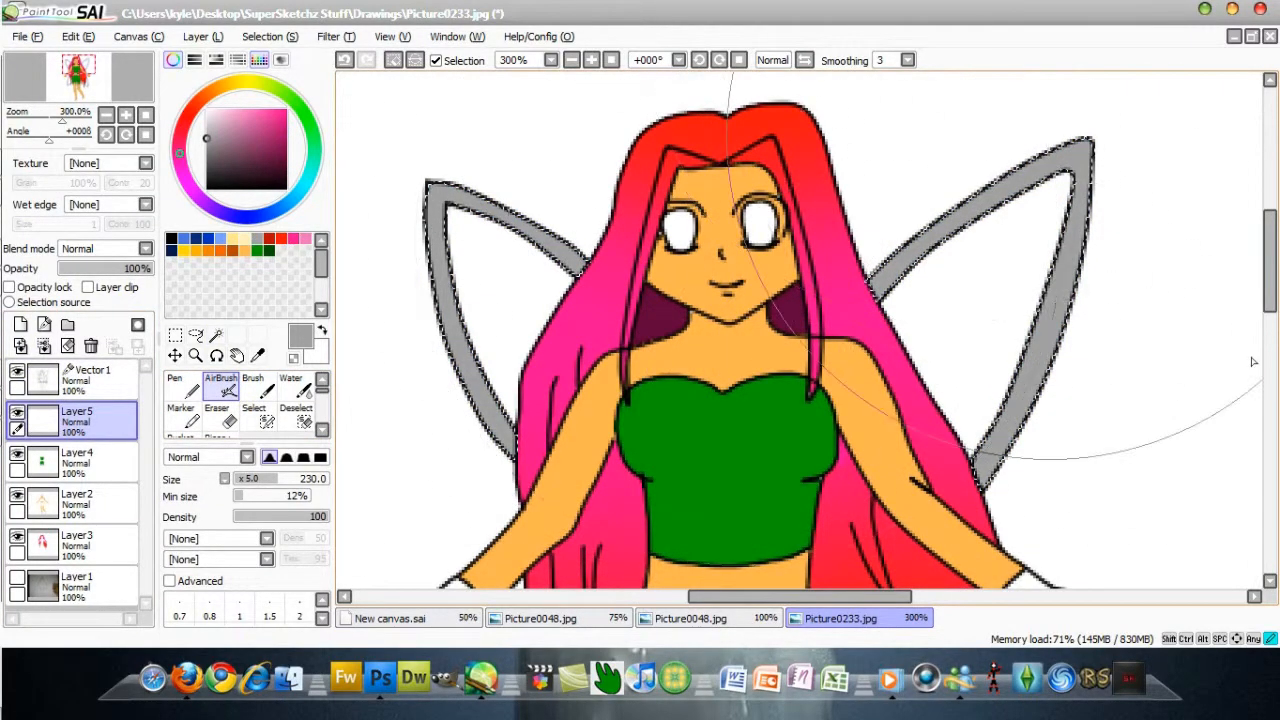
{"action": "mouse_move", "coordinate": [1272, 292]}
{"action": "left_mouse_down"}
{"action": "mouse_move", "coordinate": [1277, 457]}
{"action": "mouse_move", "coordinate": [1258, 380]}
{"action": "left_mouse_up"}
{"action": "mouse_move", "coordinate": [752, 425]}
{"action": "left_mouse_down"}
{"action": "mouse_move", "coordinate": [779, 445]}
{"action": "mouse_move", "coordinate": [653, 307]}
{"action": "mouse_move", "coordinate": [630, 422]}
{"action": "mouse_move", "coordinate": [737, 257]}
{"action": "left_mouse_up"}
- Reduce the AirBrush size to 35 and add pale cream highlights along the grey borders of all four wings
{"action": "left_click_drag", "start_coordinate": [276, 479], "coordinate": [242, 483]}
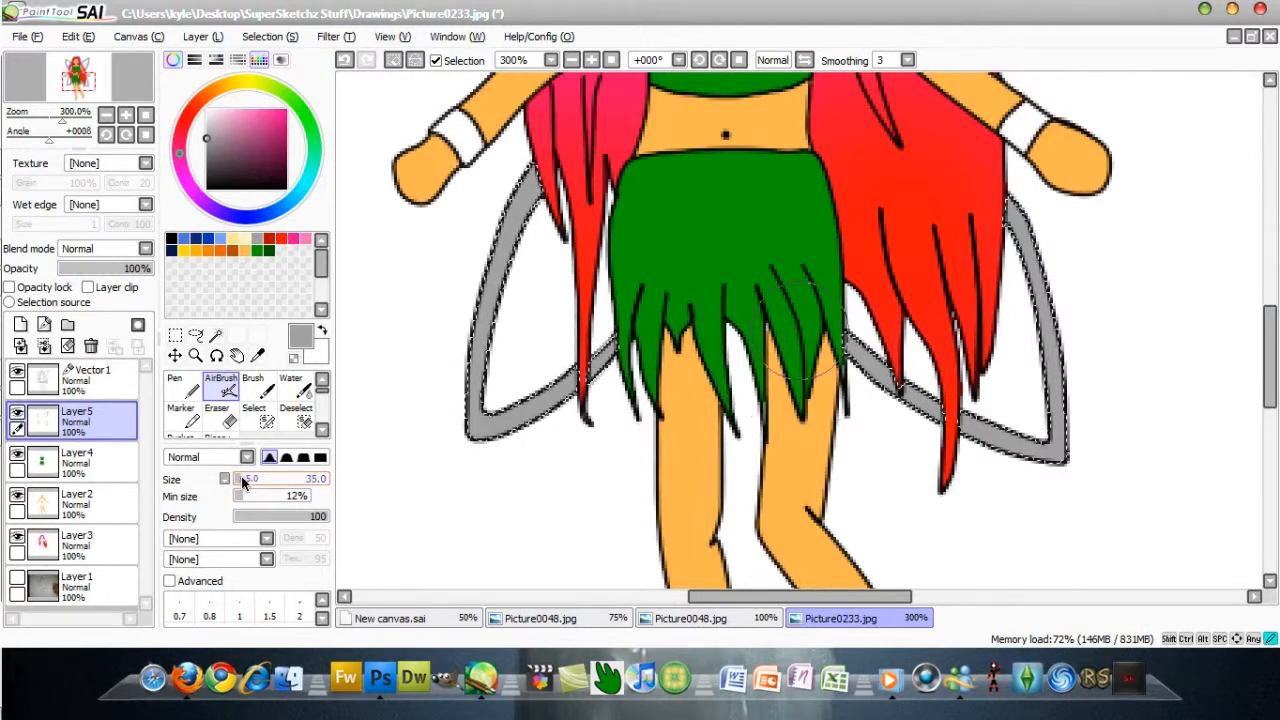
{"action": "left_click", "coordinate": [235, 239]}
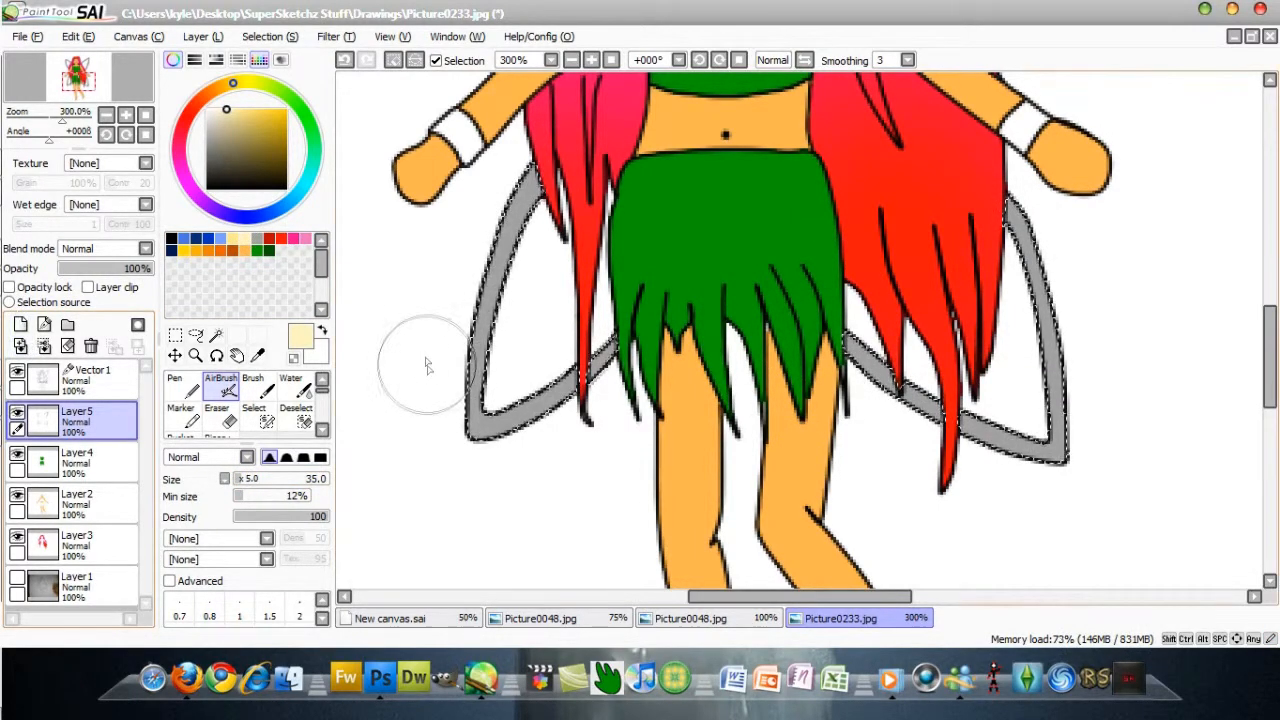
{"action": "mouse_move", "coordinate": [478, 290]}
{"action": "left_mouse_down"}
{"action": "mouse_move", "coordinate": [503, 265]}
{"action": "mouse_move", "coordinate": [488, 335]}
{"action": "mouse_move", "coordinate": [495, 408]}
{"action": "mouse_move", "coordinate": [578, 385]}
{"action": "left_mouse_up"}
{"action": "left_click_drag", "start_coordinate": [874, 454], "coordinate": [1203, 223]}
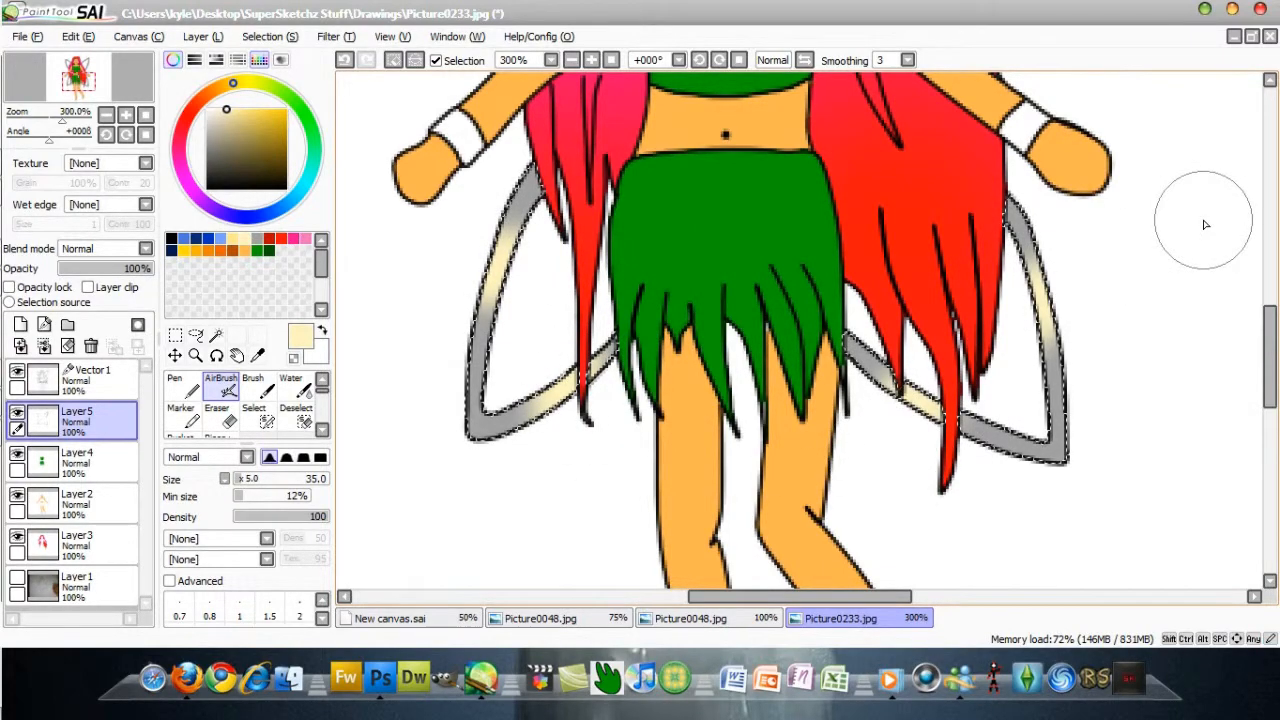
{"action": "left_click_drag", "start_coordinate": [1276, 370], "coordinate": [1276, 270]}
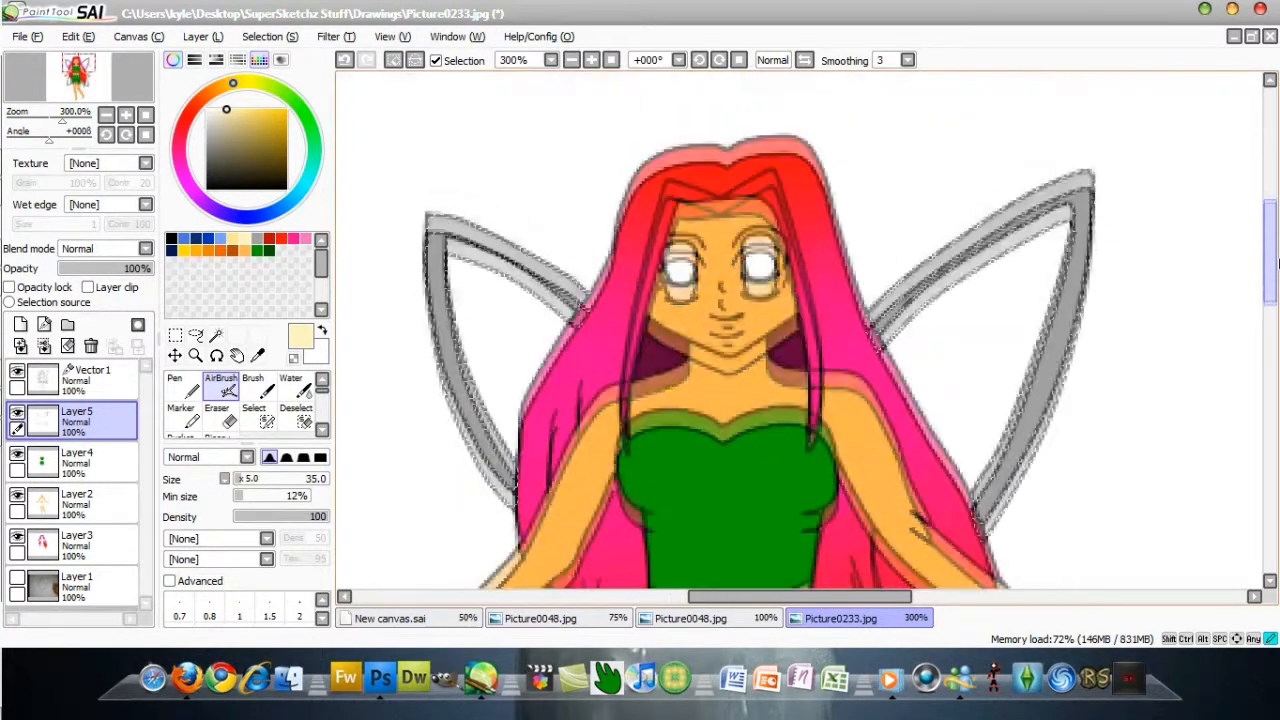
{"action": "left_click_drag", "start_coordinate": [420, 396], "coordinate": [612, 168]}
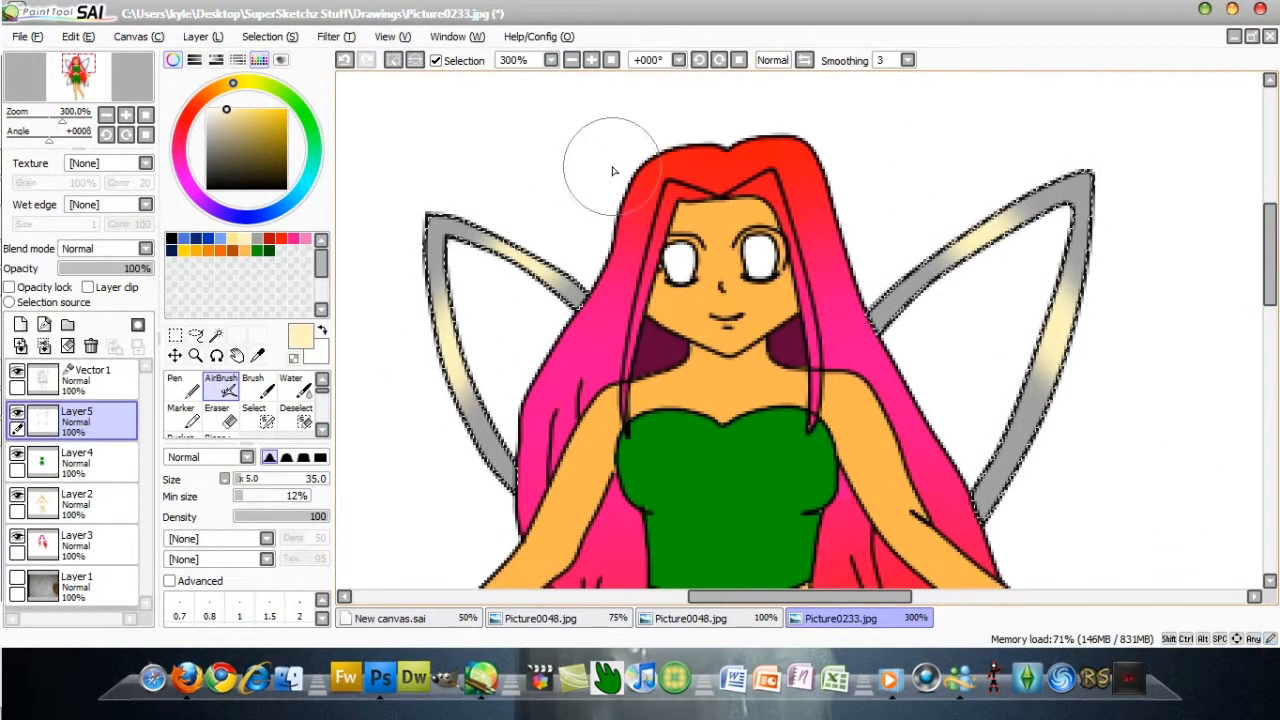
{"action": "left_click", "coordinate": [125, 270]}
{"action": "left_click_drag", "start_coordinate": [114, 274], "coordinate": [259, 269]}
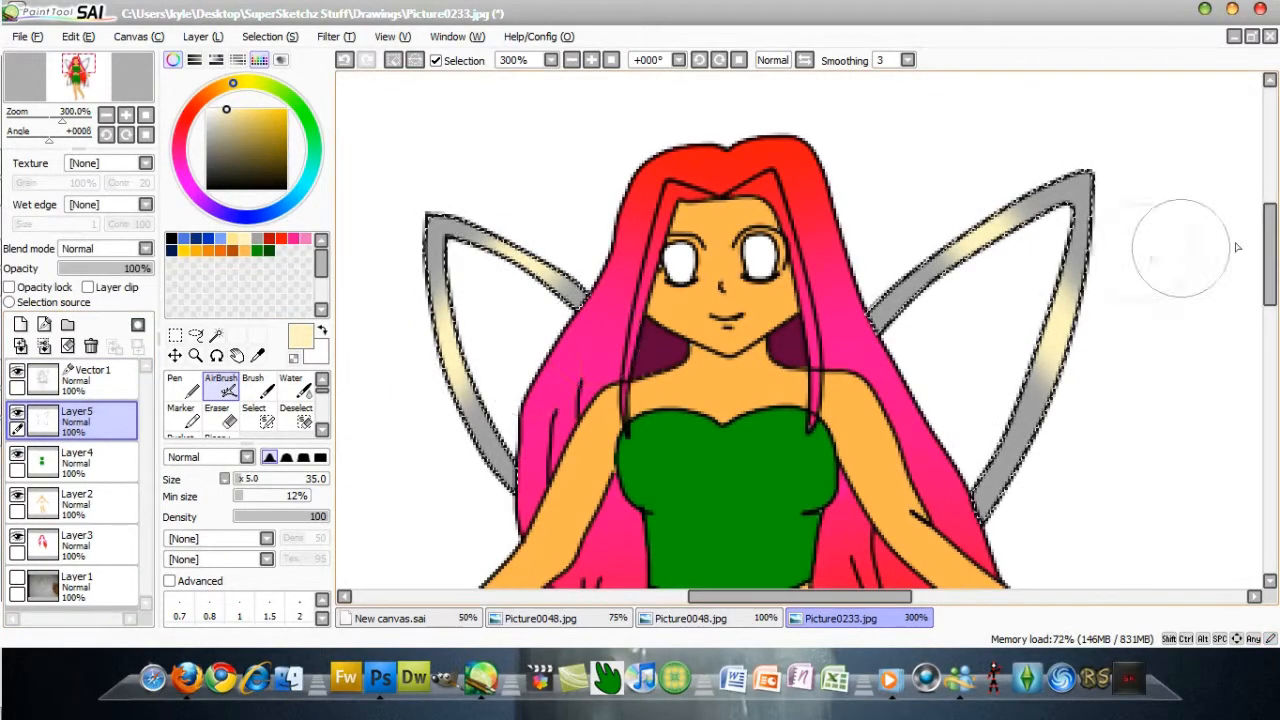
{"action": "left_click_drag", "start_coordinate": [1270, 255], "coordinate": [1260, 313]}
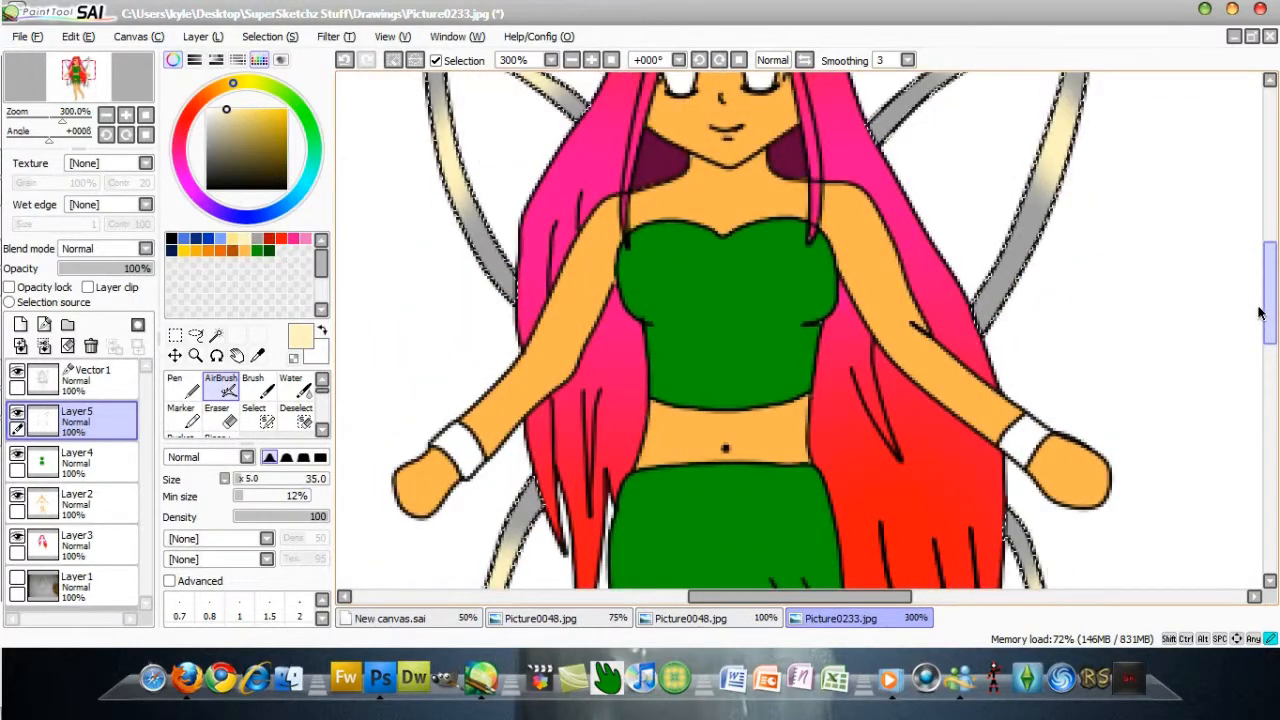
- Clear the wing border selection and select the inner areas of both upper wings on Vector1 with the Magic Wand
{"action": "left_click", "coordinate": [270, 36]}
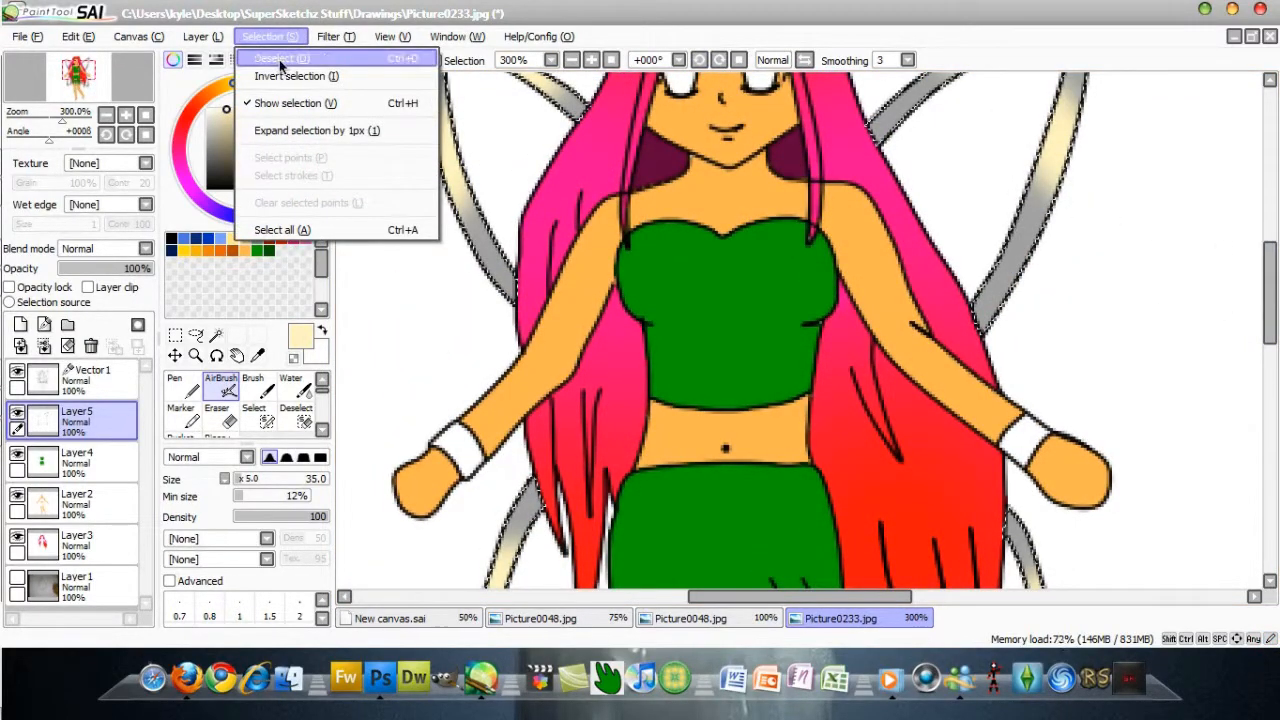
{"action": "left_click", "coordinate": [285, 54]}
{"action": "left_click", "coordinate": [90, 386]}
{"action": "left_click", "coordinate": [216, 334]}
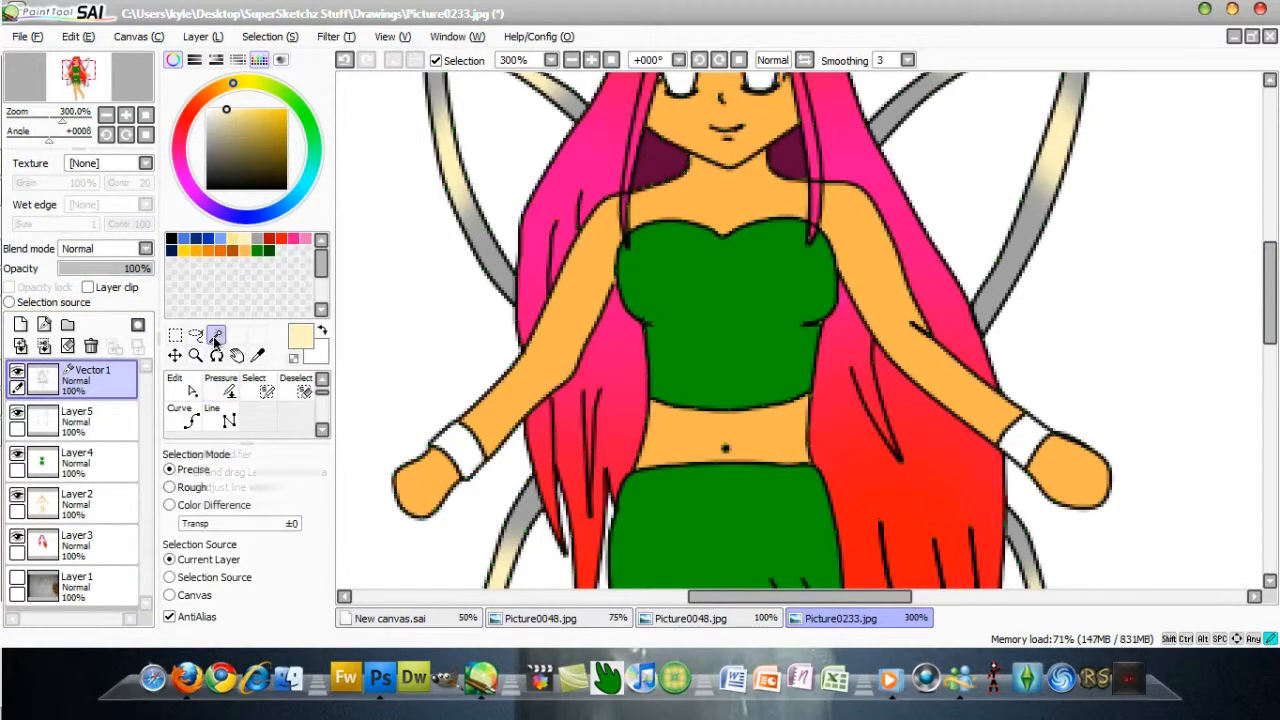
{"action": "left_click", "coordinate": [497, 183]}
{"action": "left_click", "coordinate": [1003, 149]}
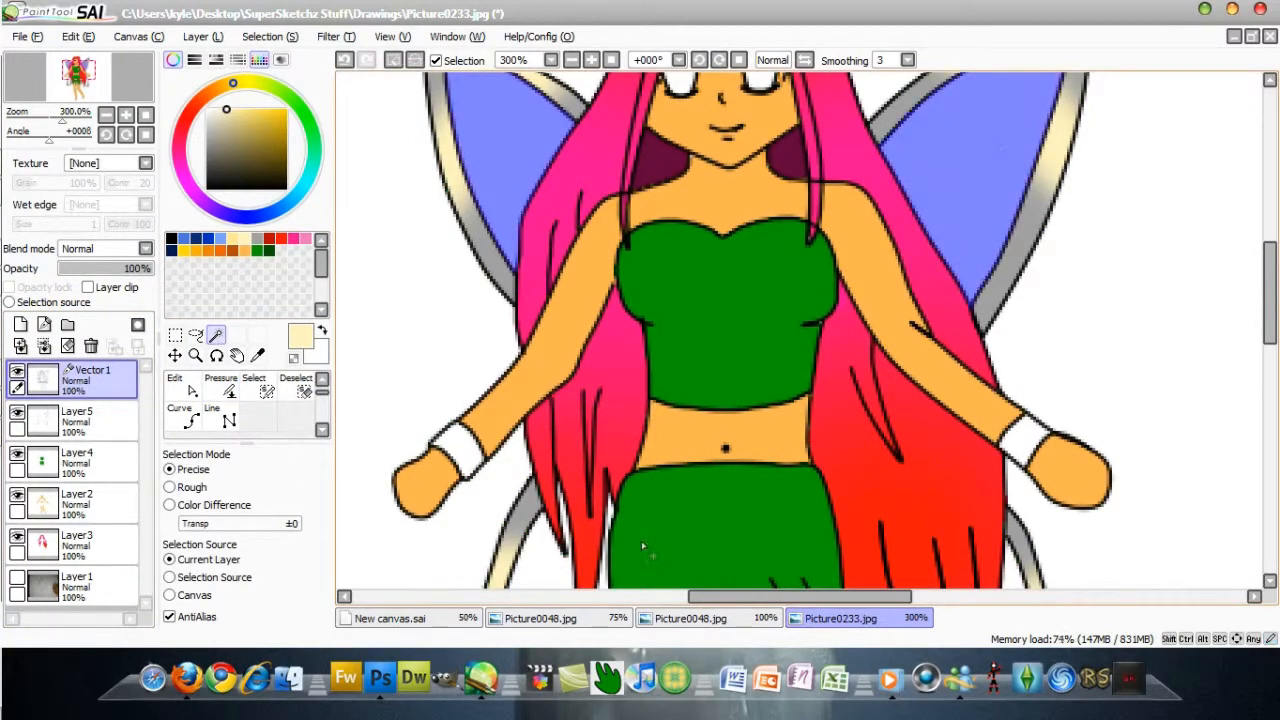
- Add every inner section of both lower wings to the selection, including the gaps between the hair strands
{"action": "left_click_drag", "start_coordinate": [1273, 282], "coordinate": [1247, 333]}
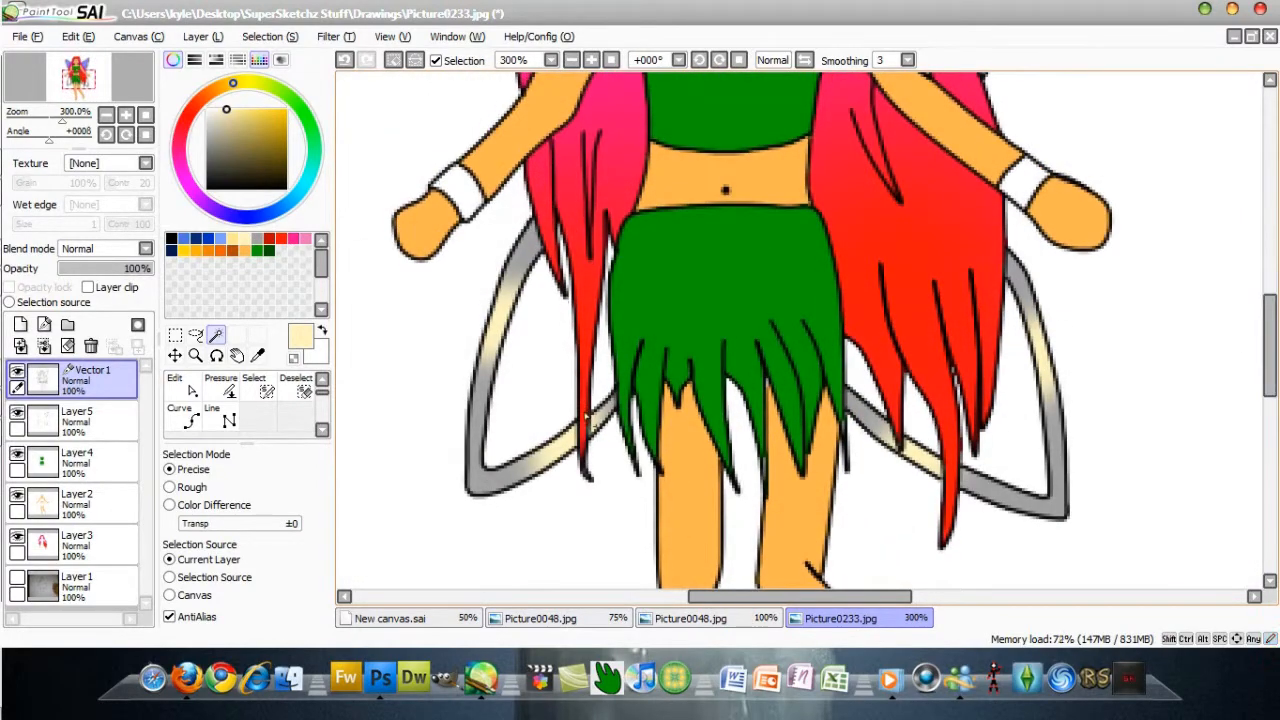
{"action": "left_click", "coordinate": [537, 401]}
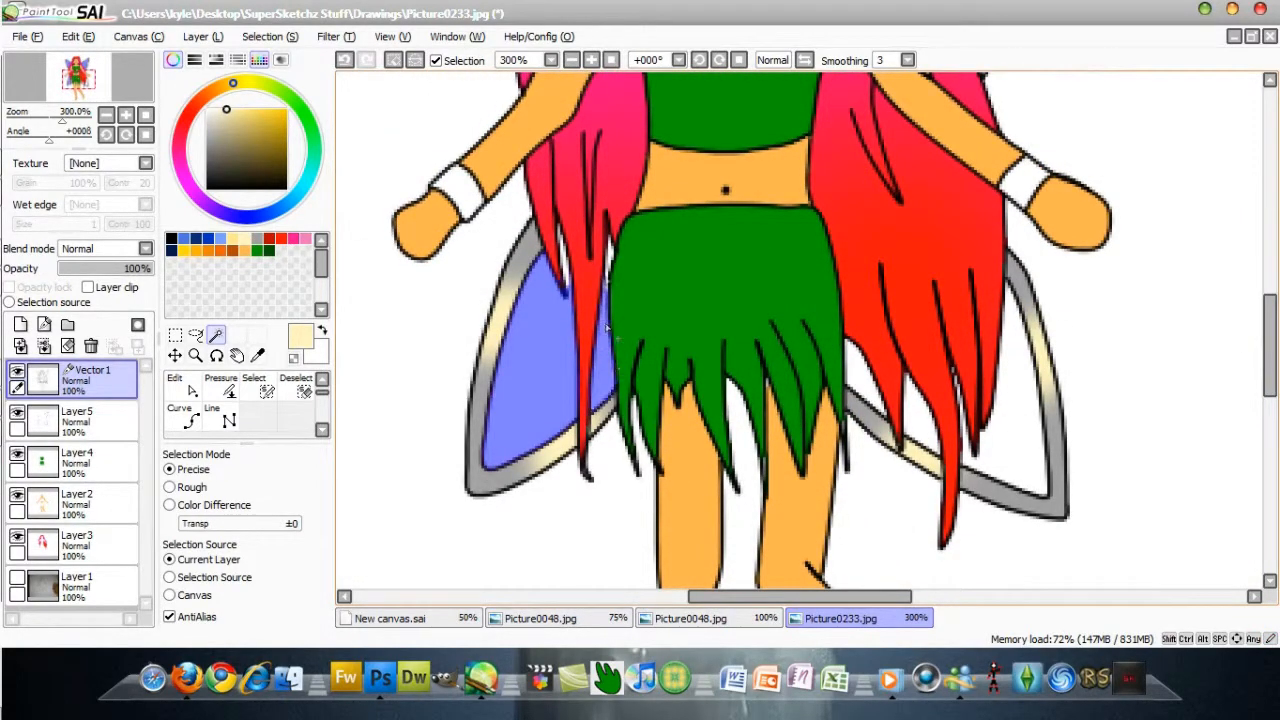
{"action": "left_click", "coordinate": [610, 248]}
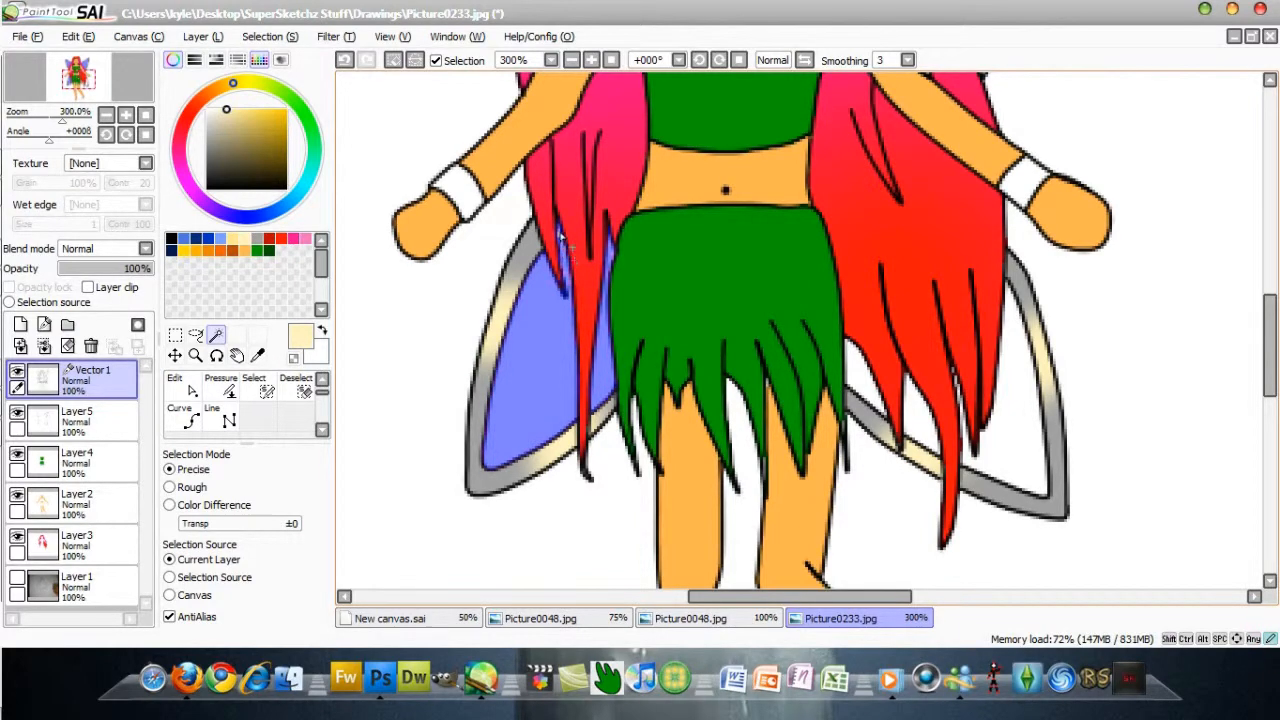
{"action": "left_click", "coordinate": [861, 379]}
{"action": "left_click", "coordinate": [908, 409]}
{"action": "left_click", "coordinate": [993, 458]}
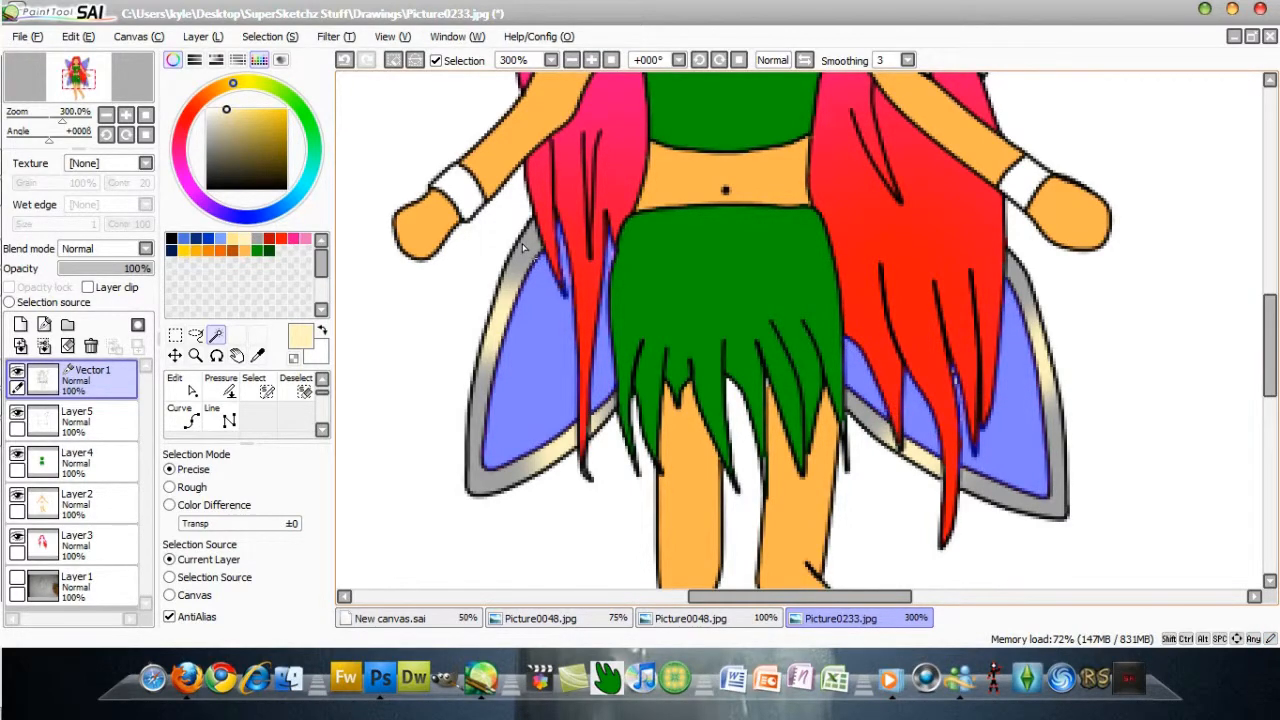
- Pick the pale yellow swatch as the paint colour and add a new layer directly above Layer5
{"action": "left_click", "coordinate": [236, 238]}
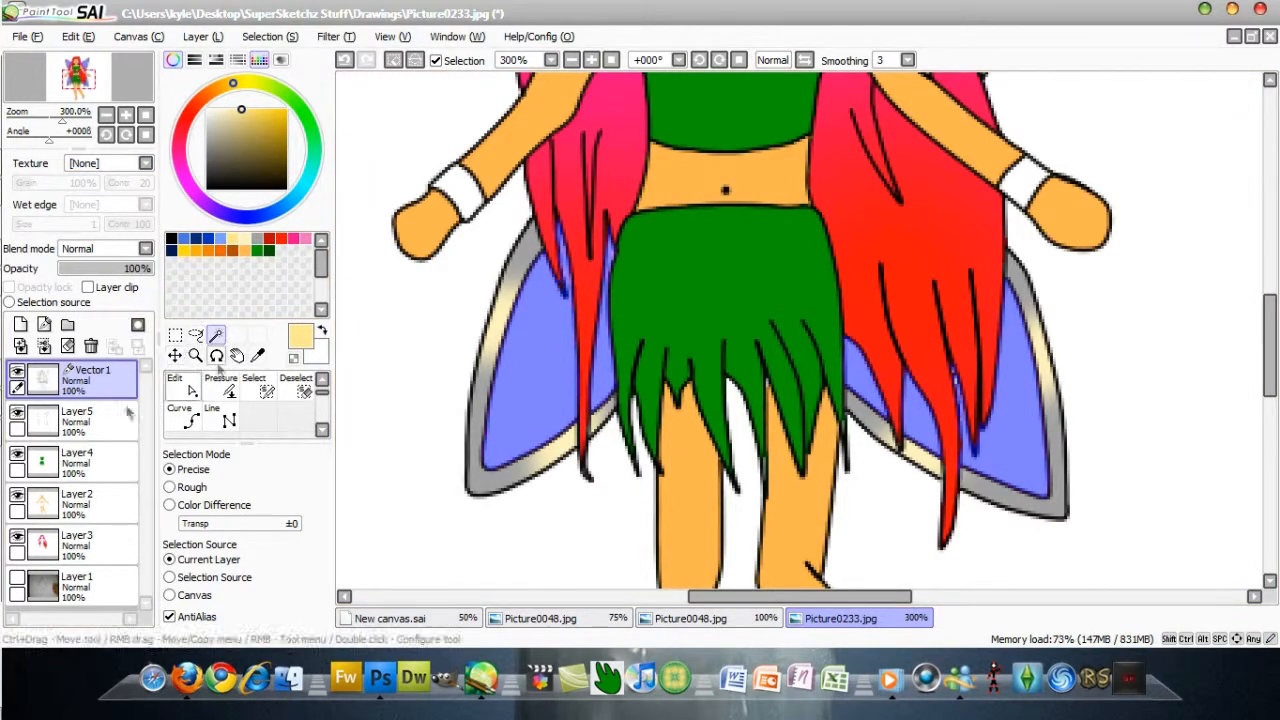
{"action": "left_click", "coordinate": [30, 418]}
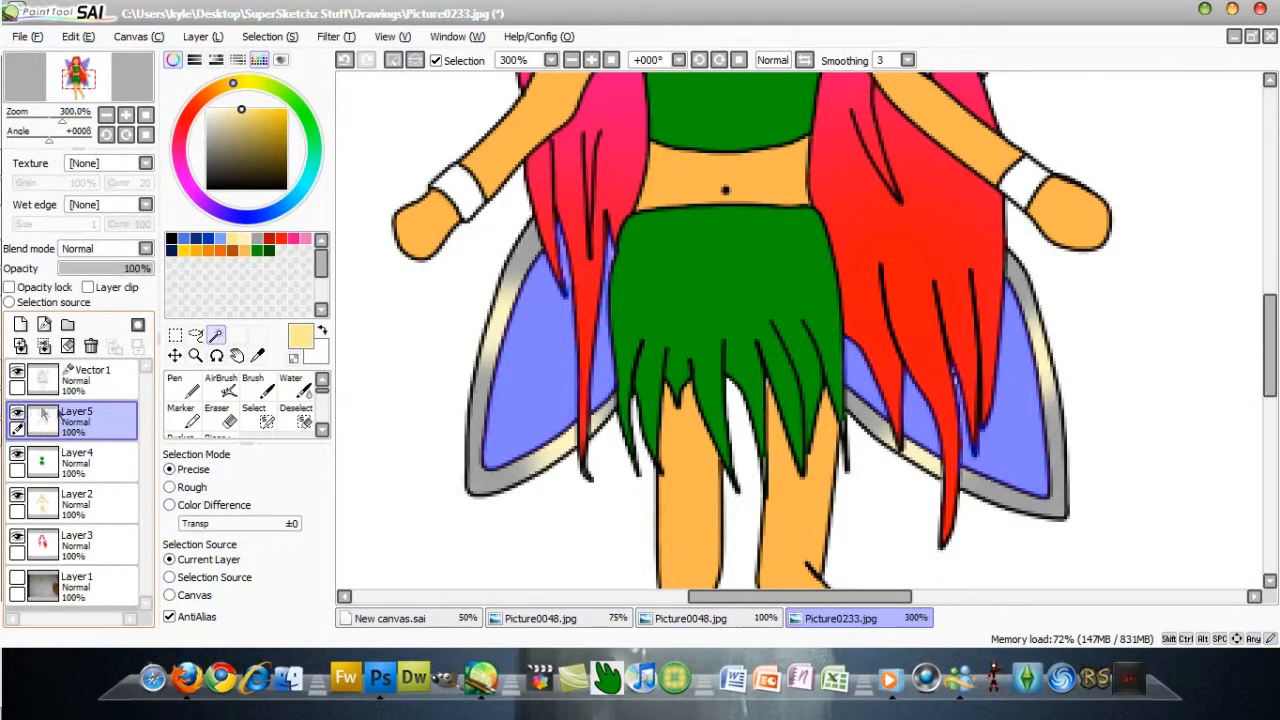
{"action": "left_click", "coordinate": [20, 325]}
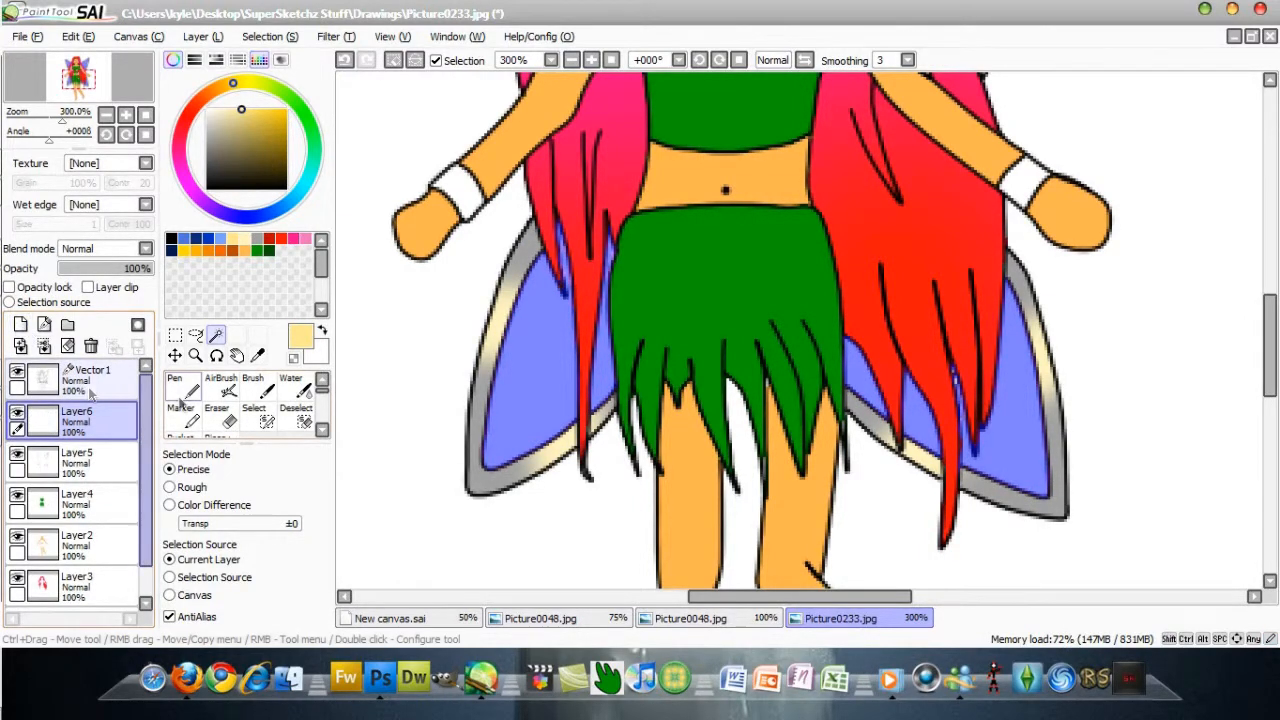
- Airbrush the selected inner areas of all four wings pale yellow with a 225-size brush, and clear the selection
{"action": "left_click", "coordinate": [221, 385]}
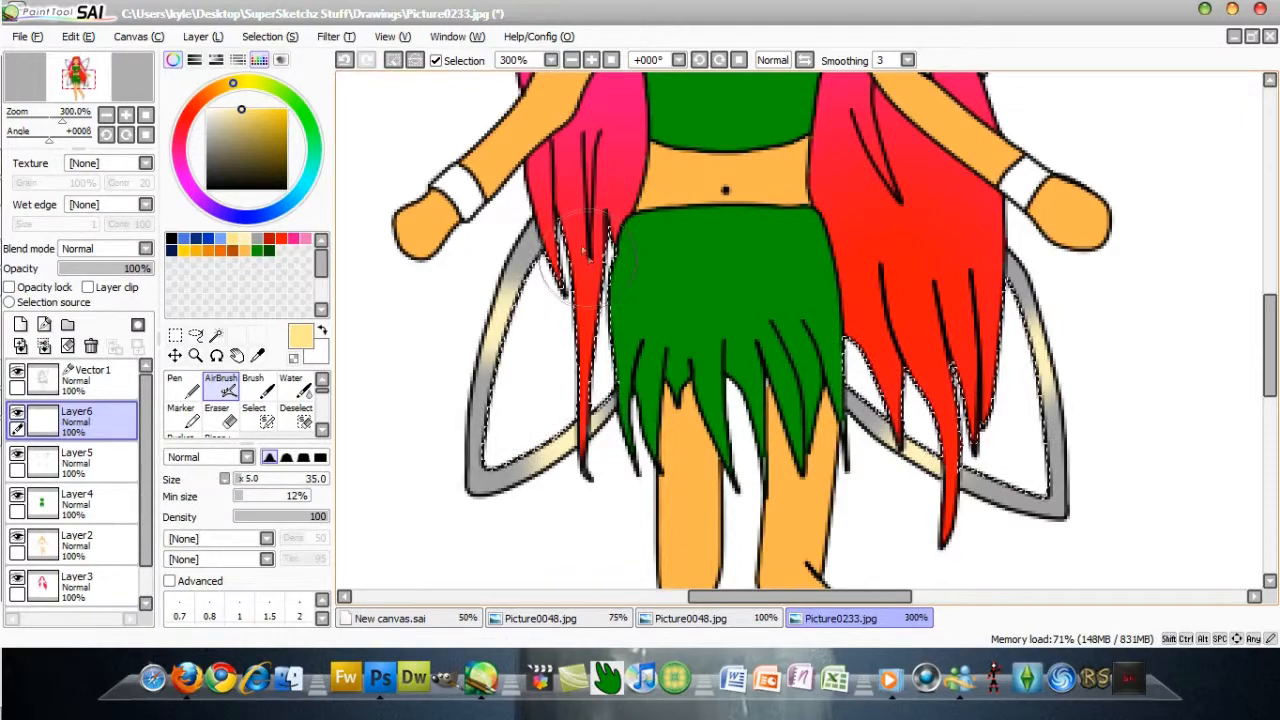
{"action": "left_click_drag", "start_coordinate": [255, 479], "coordinate": [277, 474]}
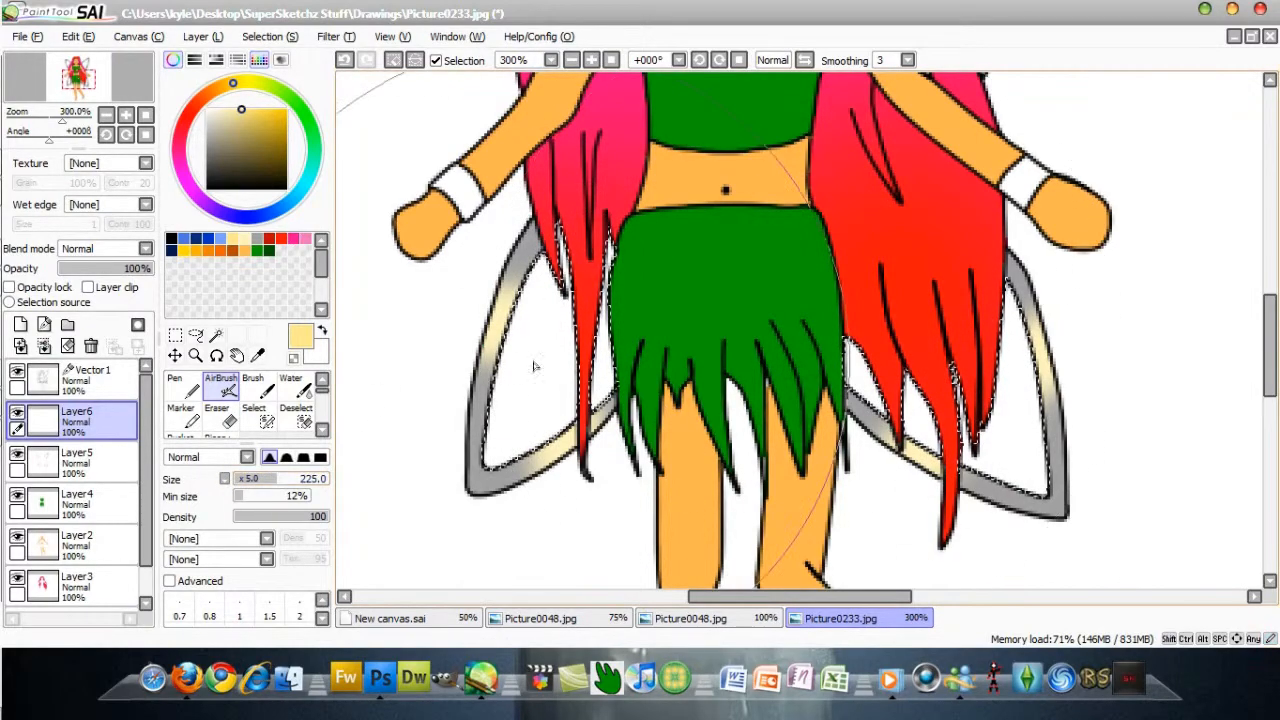
{"action": "mouse_move", "coordinate": [534, 366]}
{"action": "left_mouse_down"}
{"action": "mouse_move", "coordinate": [631, 274]}
{"action": "mouse_move", "coordinate": [1136, 324]}
{"action": "left_mouse_up"}
{"action": "mouse_move", "coordinate": [1270, 340]}
{"action": "left_mouse_down"}
{"action": "mouse_move", "coordinate": [1276, 212]}
{"action": "mouse_move", "coordinate": [1276, 238]}
{"action": "left_mouse_up"}
{"action": "mouse_move", "coordinate": [1045, 250]}
{"action": "left_mouse_down"}
{"action": "mouse_move", "coordinate": [676, 240]}
{"action": "mouse_move", "coordinate": [709, 191]}
{"action": "mouse_move", "coordinate": [788, 237]}
{"action": "left_mouse_up"}
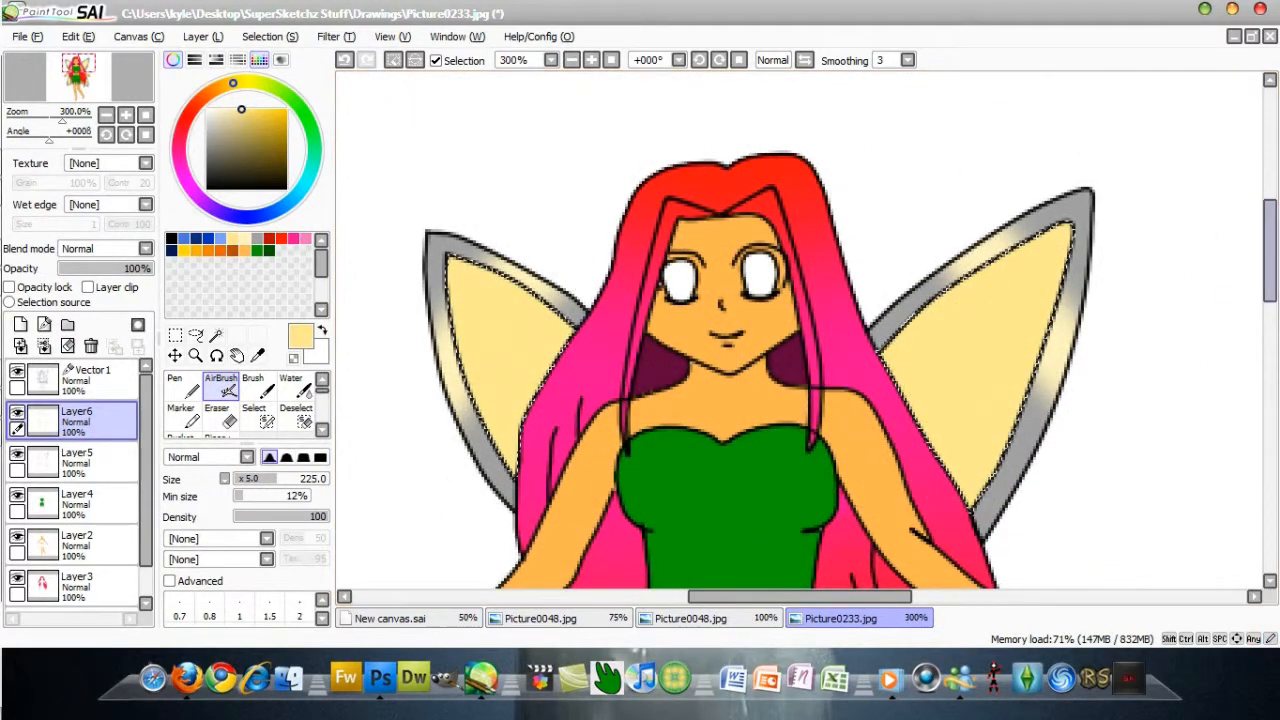
{"action": "left_click", "coordinate": [270, 36]}
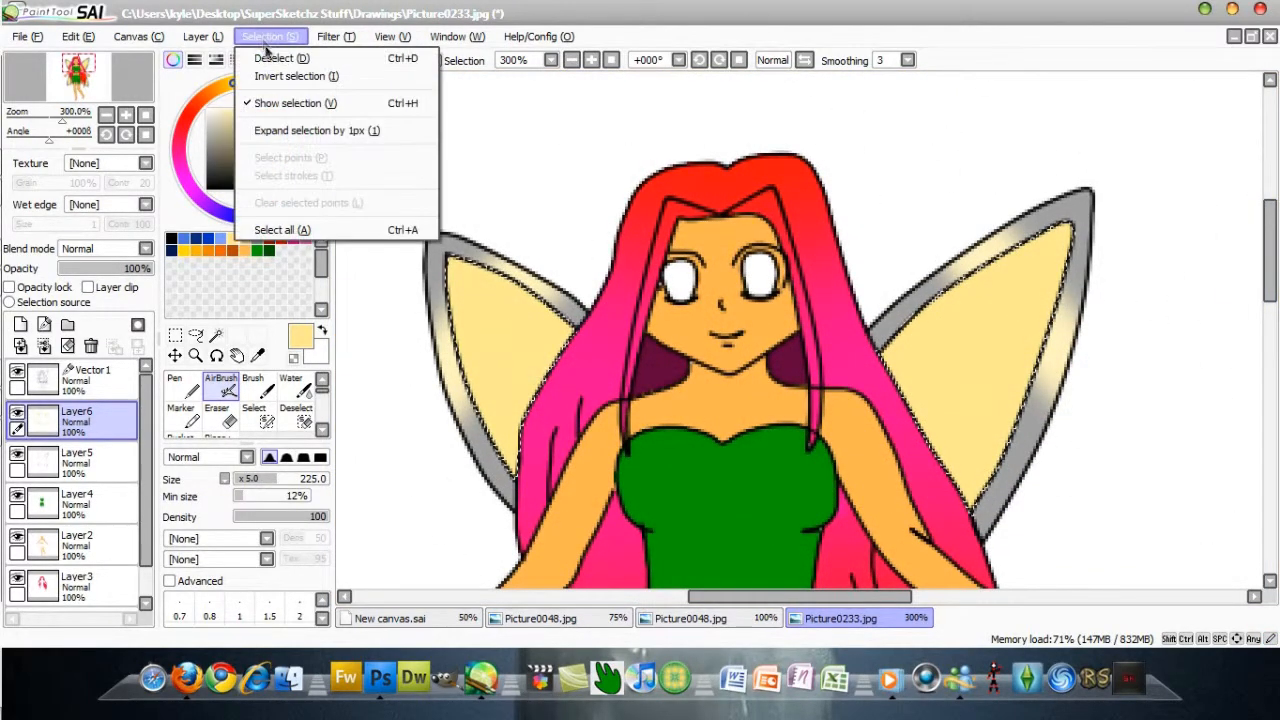
{"action": "left_click", "coordinate": [275, 54]}
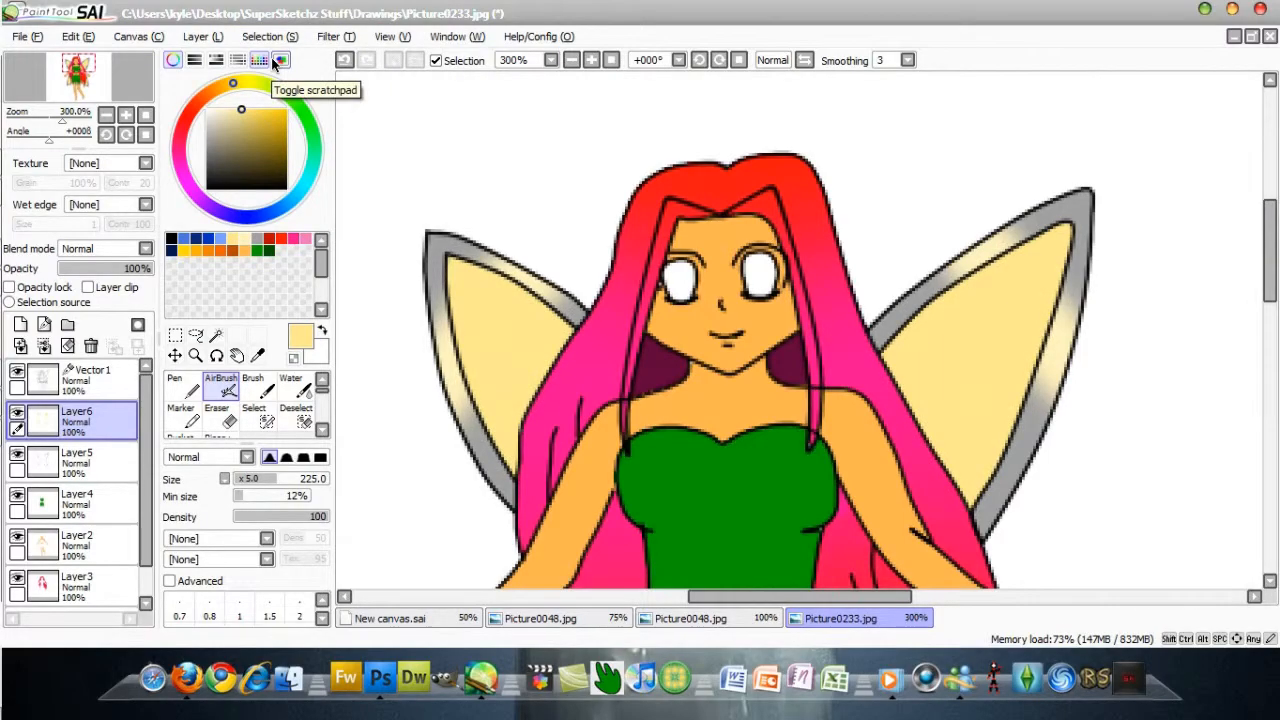